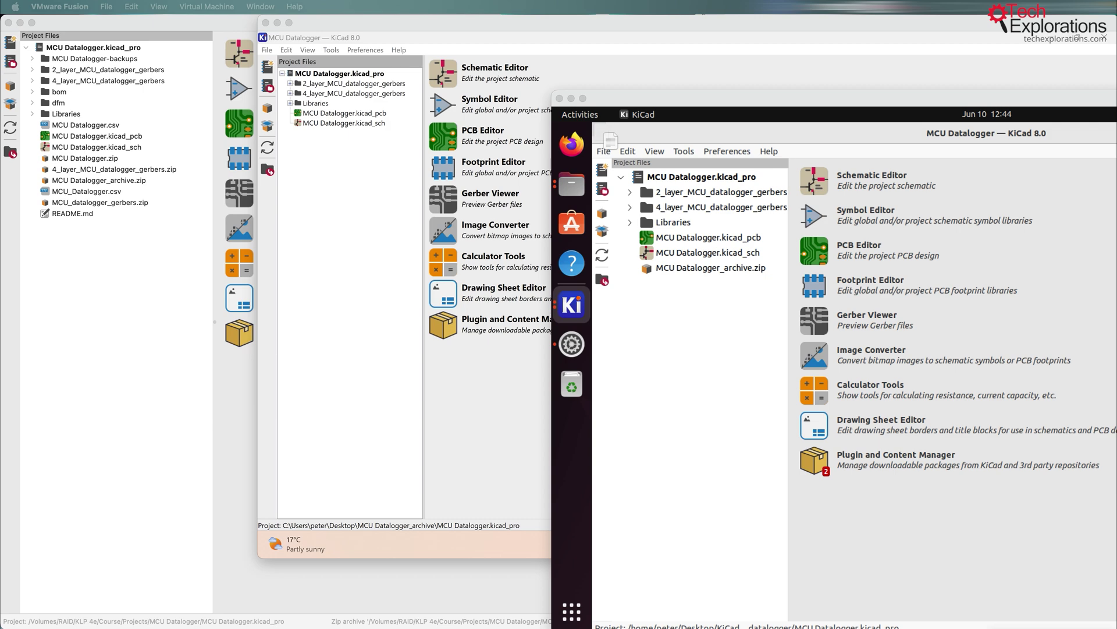
click(137, 365)
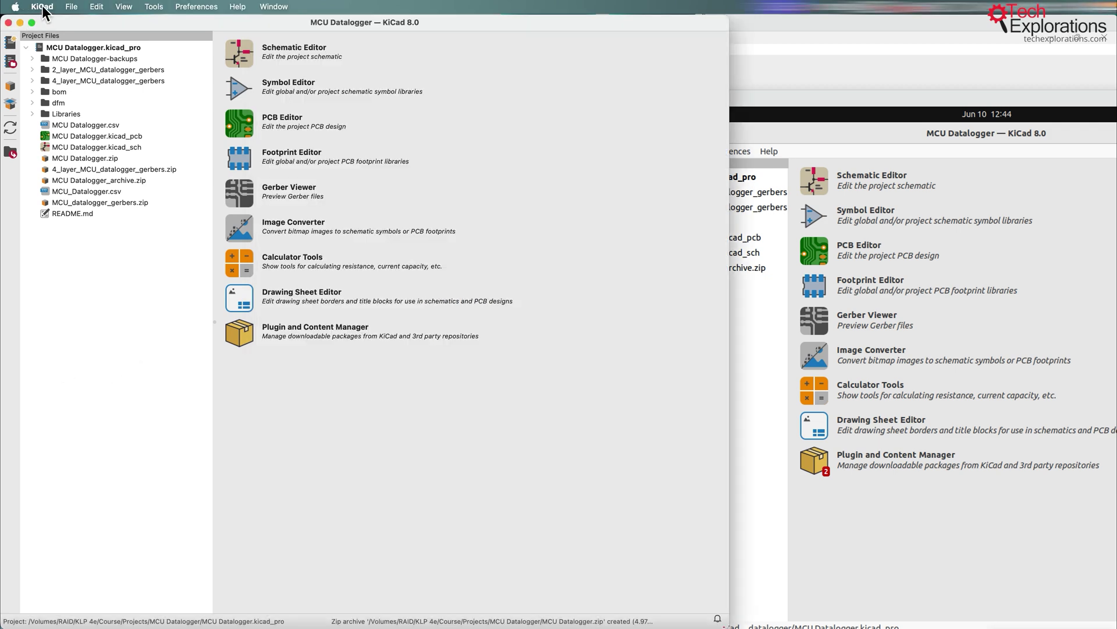
click(70, 6)
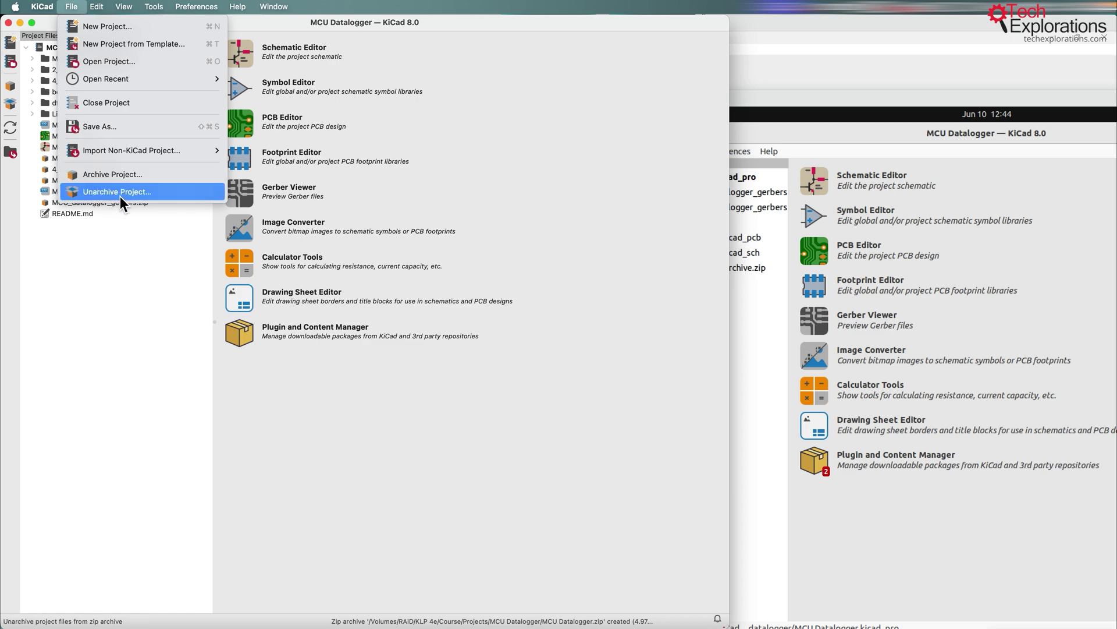
click(145, 260)
click(734, 132)
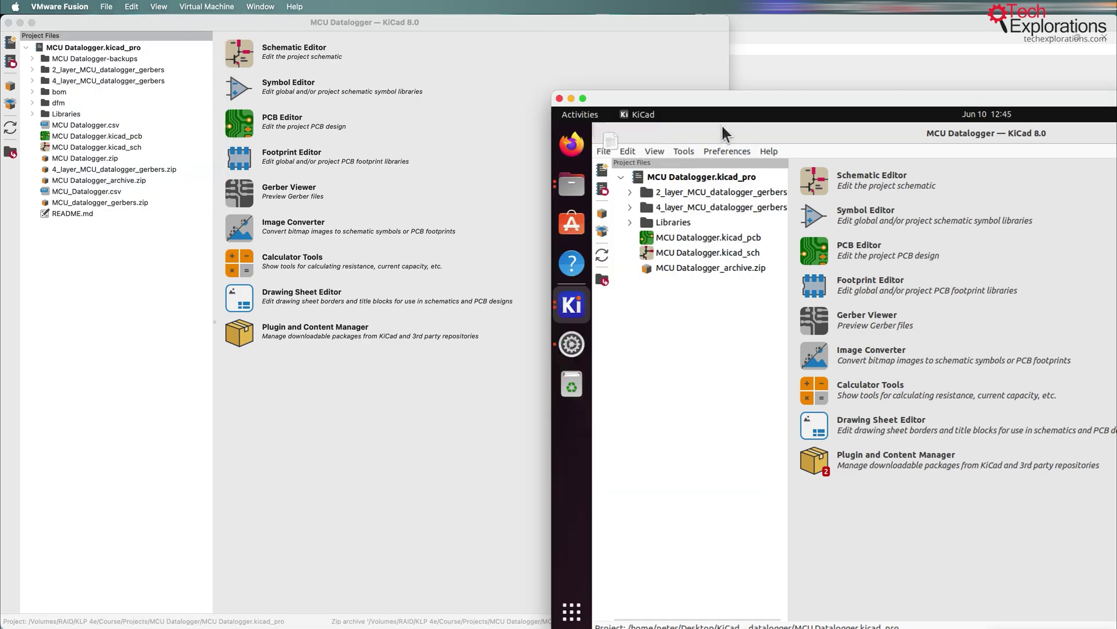
click(756, 59)
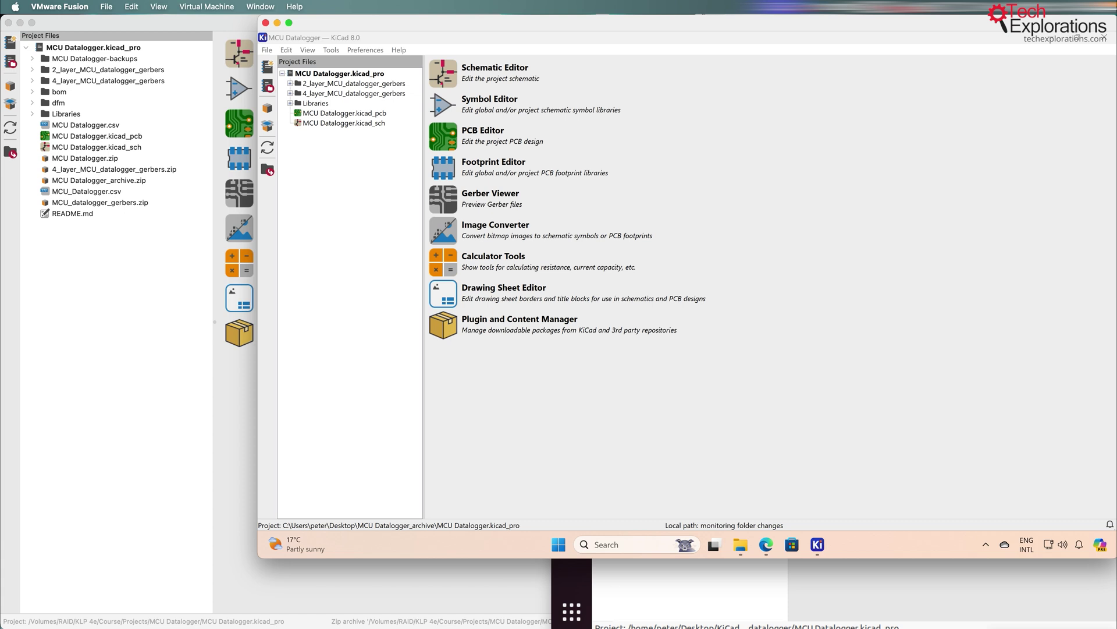
key(super+grave)
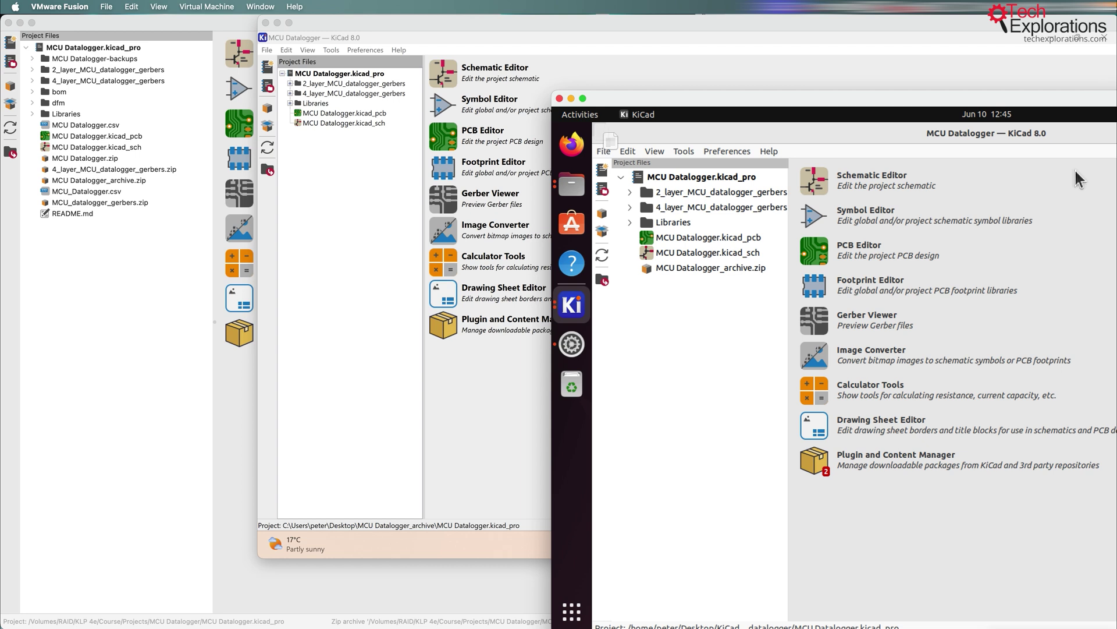
drag(1072, 100, 1074, 97)
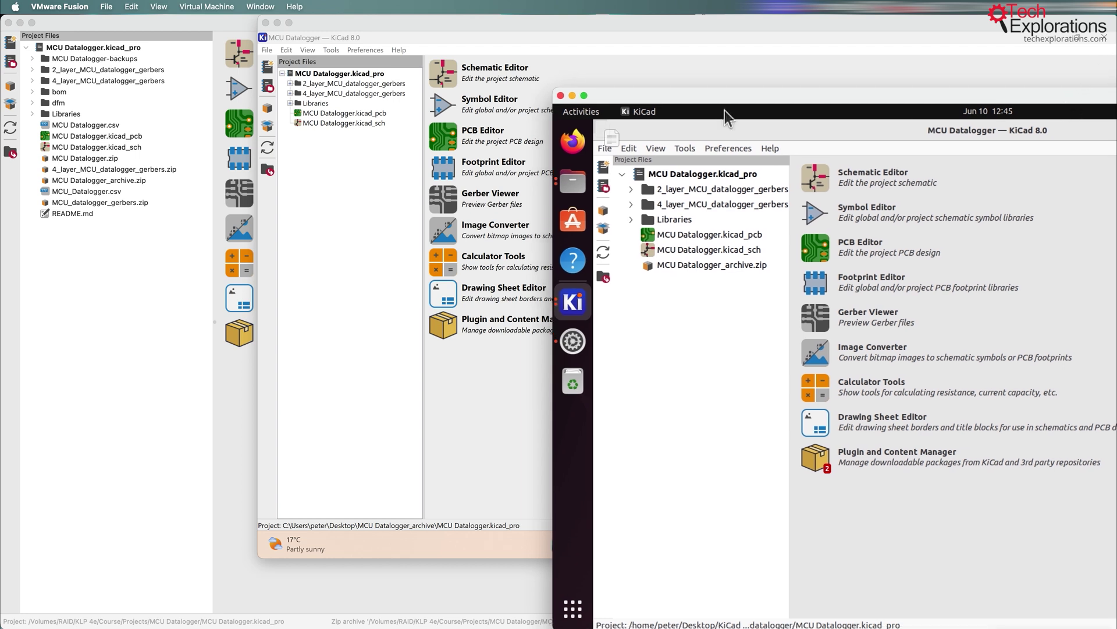
click(70, 327)
mouse_move(135, 25)
mouse_down()
mouse_move(114, 23)
mouse_move(138, 20)
mouse_up()
- Open the macOS About KiCad dialog to check the version details, then close it
click(45, 6)
click(244, 205)
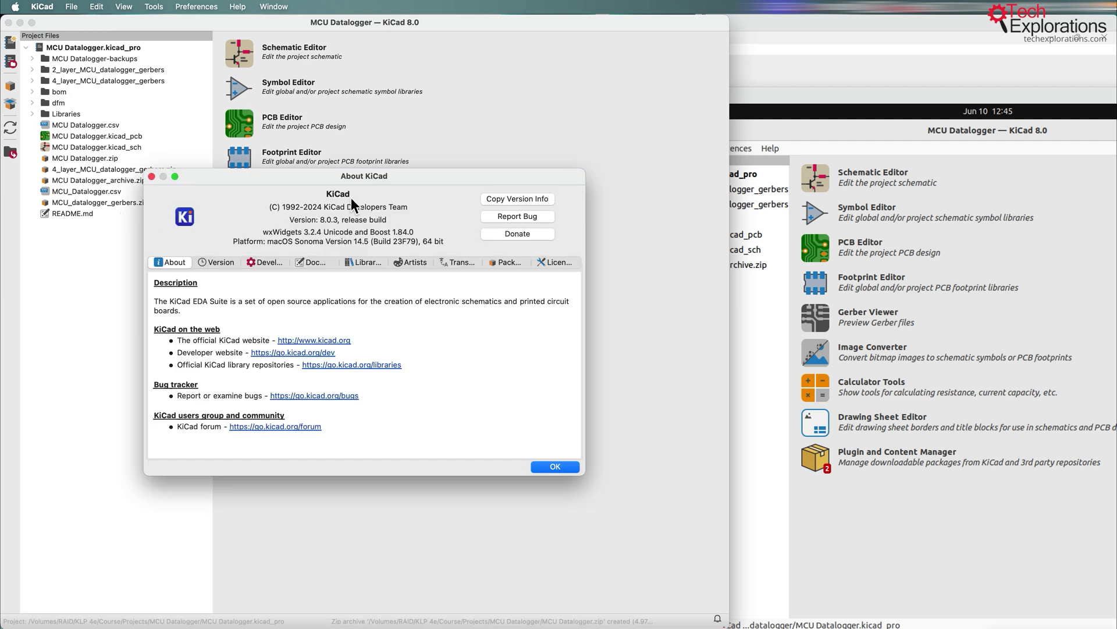
drag(350, 180, 317, 133)
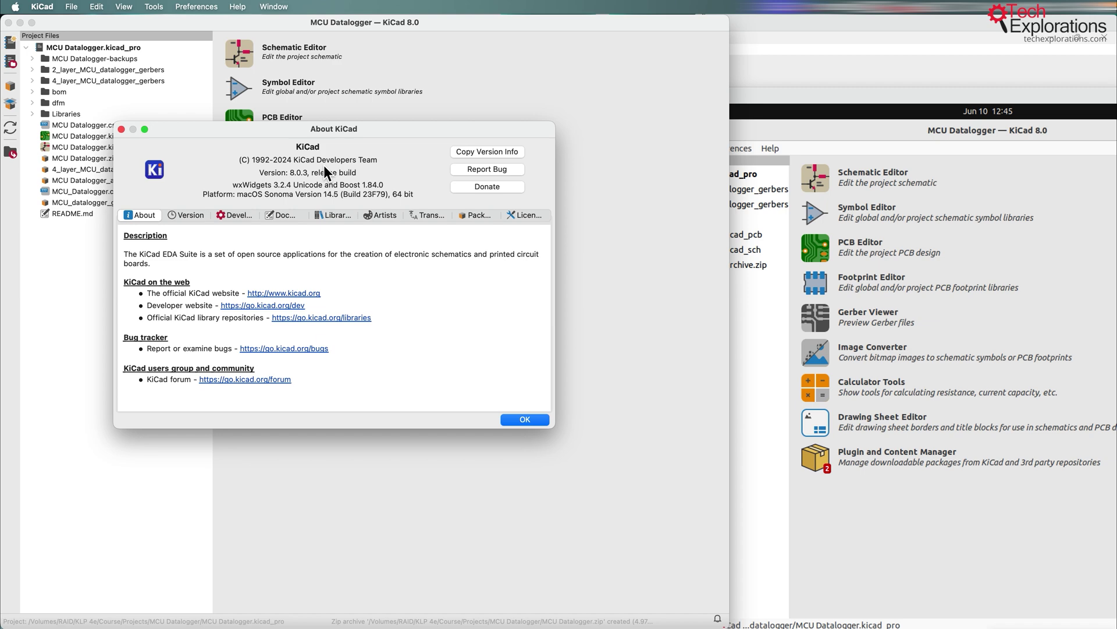
click(508, 417)
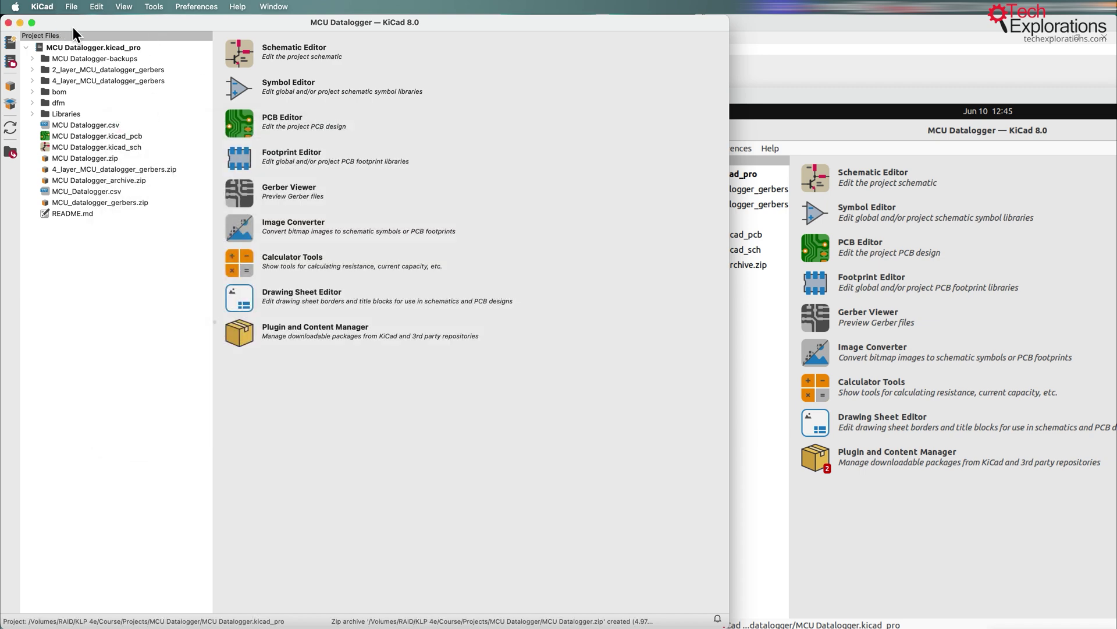
- Bring the Windows 11 VM forward and open Help > About KiCad there
click(844, 32)
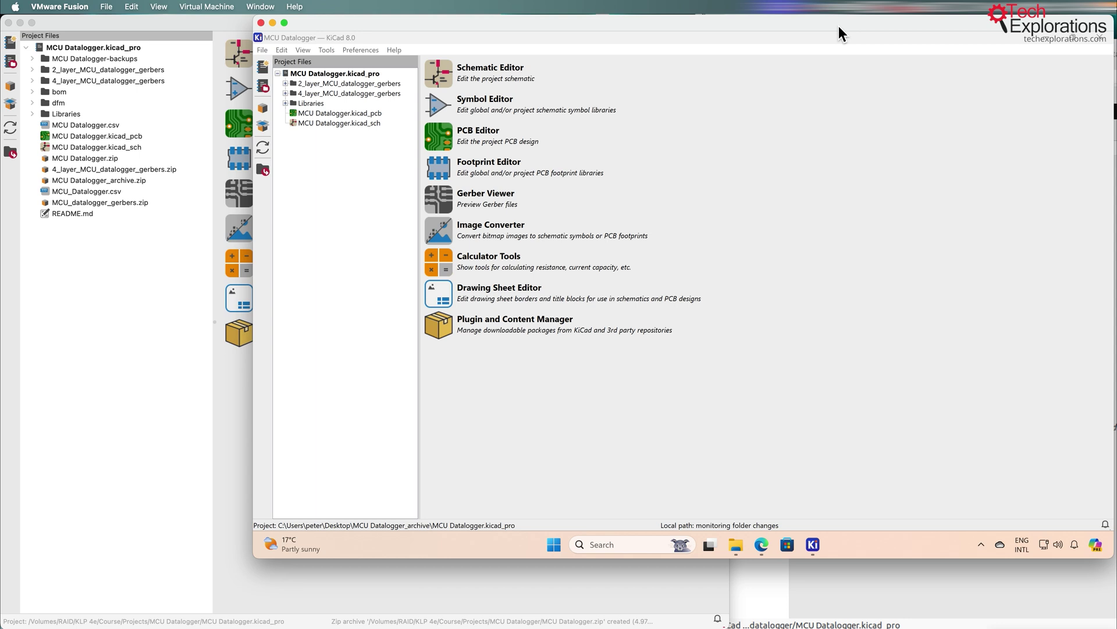
mouse_move(836, 28)
mouse_down()
mouse_move(819, 41)
mouse_move(817, 29)
mouse_up()
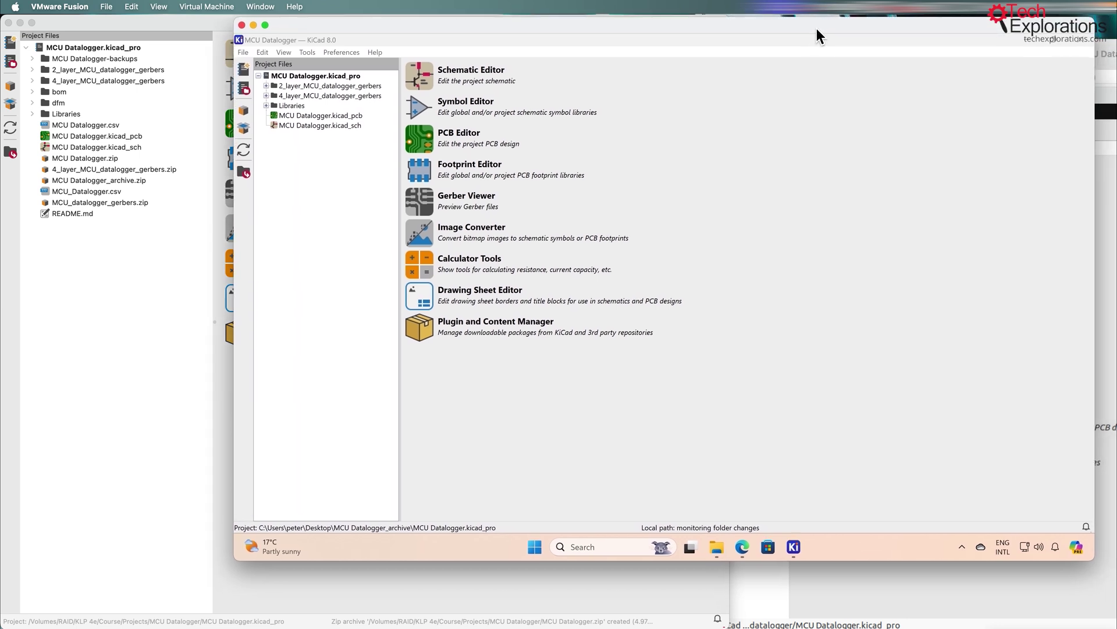
drag(585, 26, 585, 23)
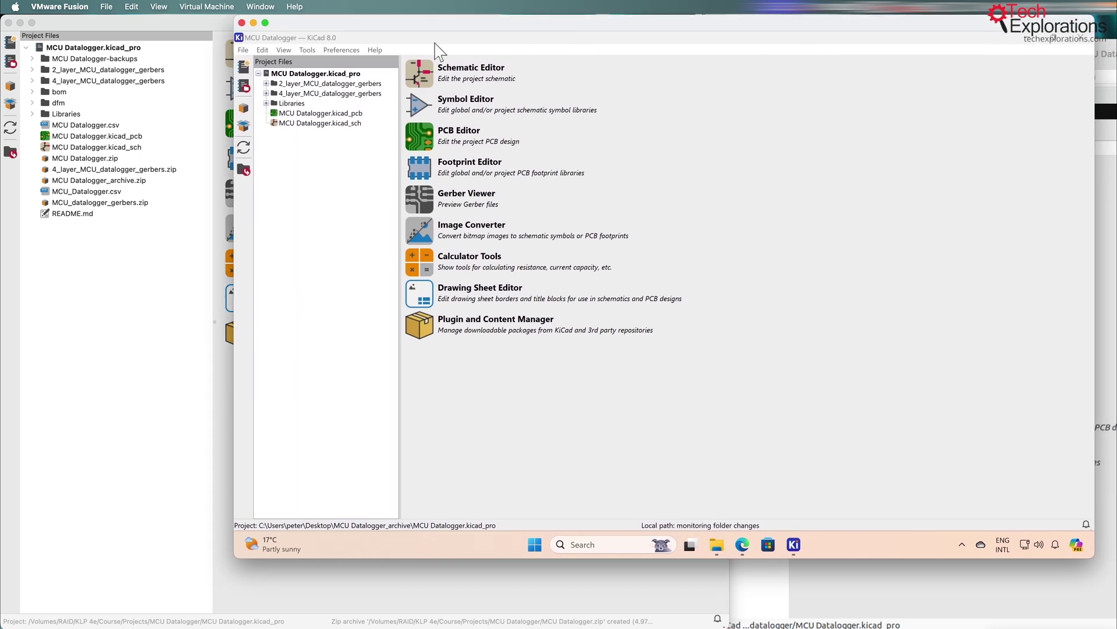
click(373, 50)
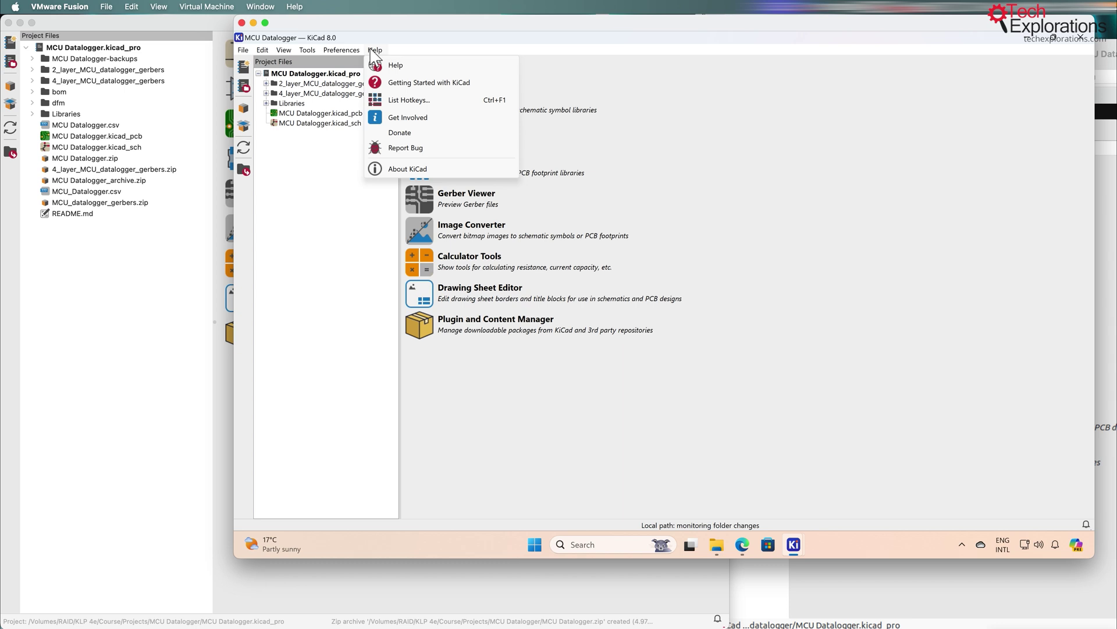
click(399, 170)
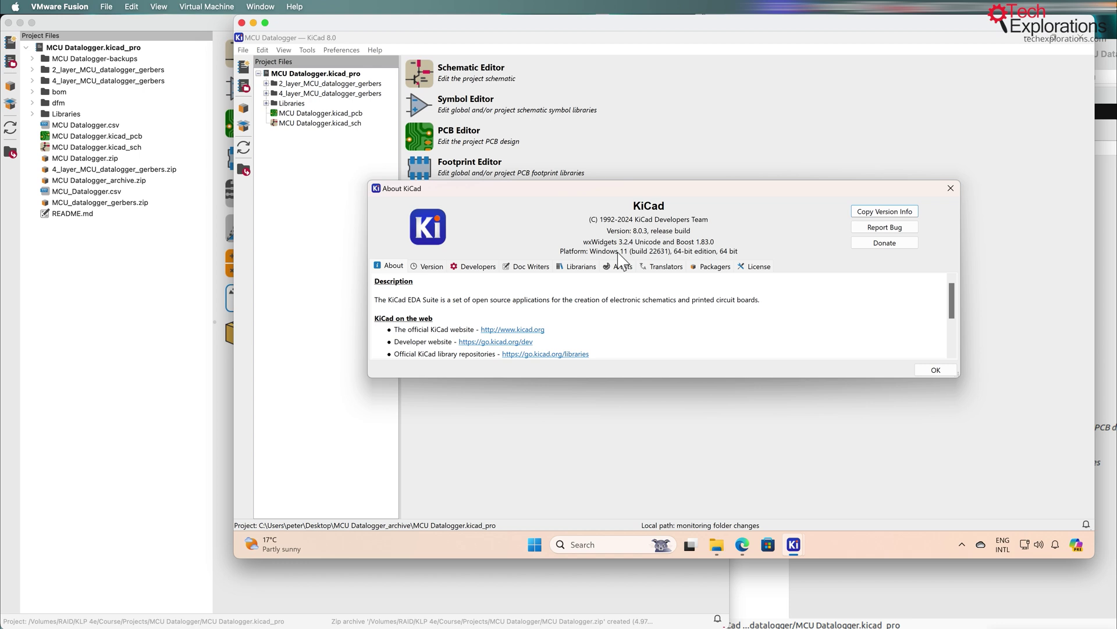
- Open Help > About KiCad on Ubuntu (8.0.3), then close the Ubuntu and Windows About dialogs
click(1106, 262)
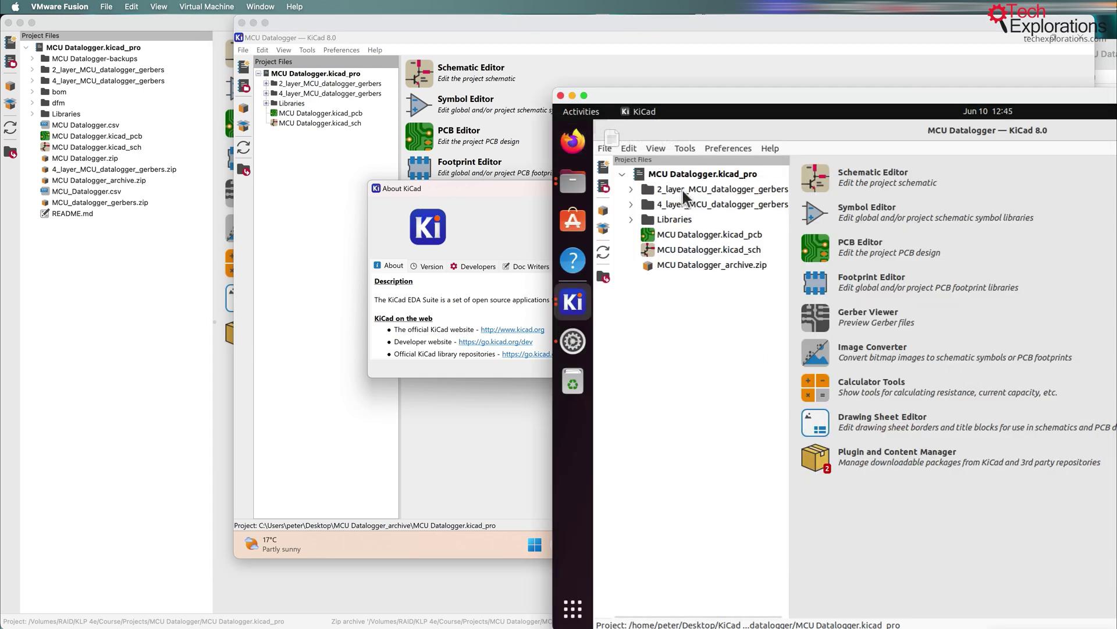
drag(787, 99, 617, 69)
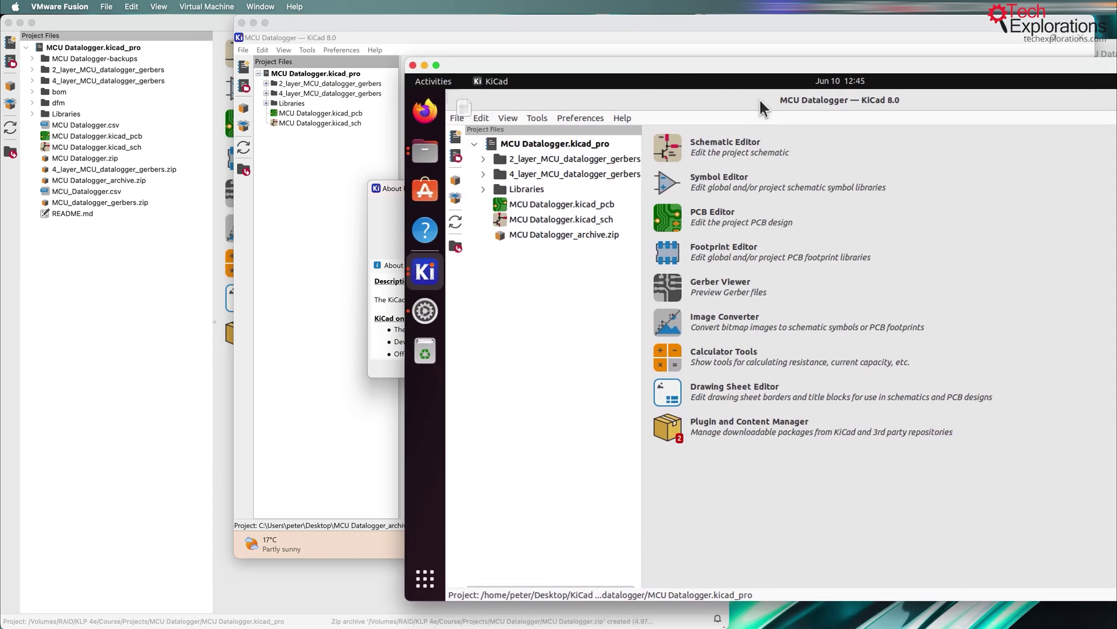
click(624, 117)
click(656, 220)
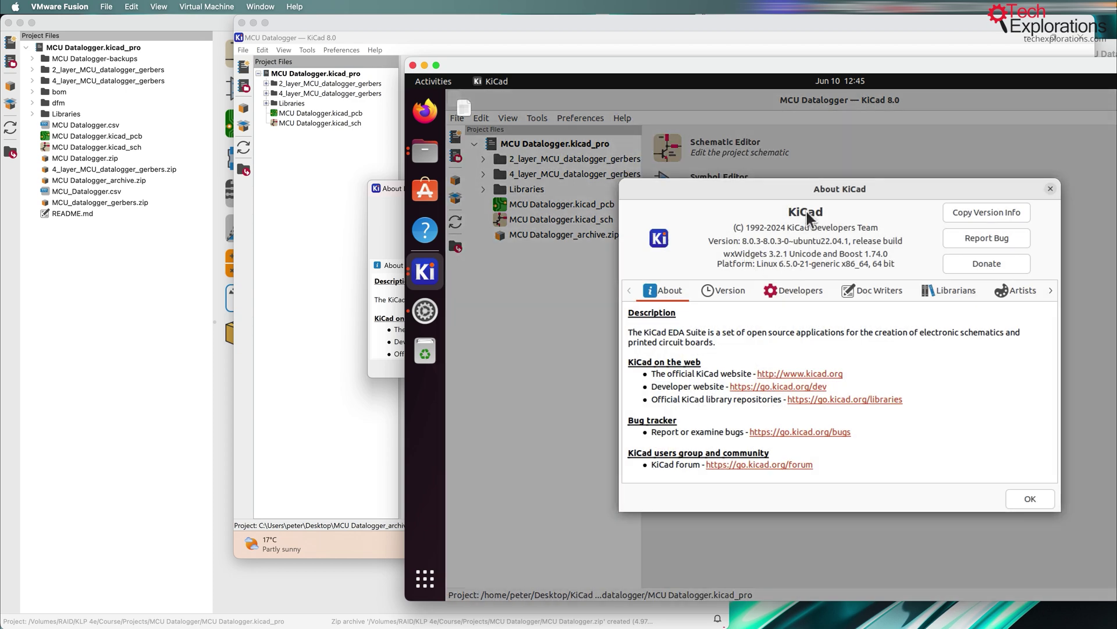
drag(744, 73, 853, 76)
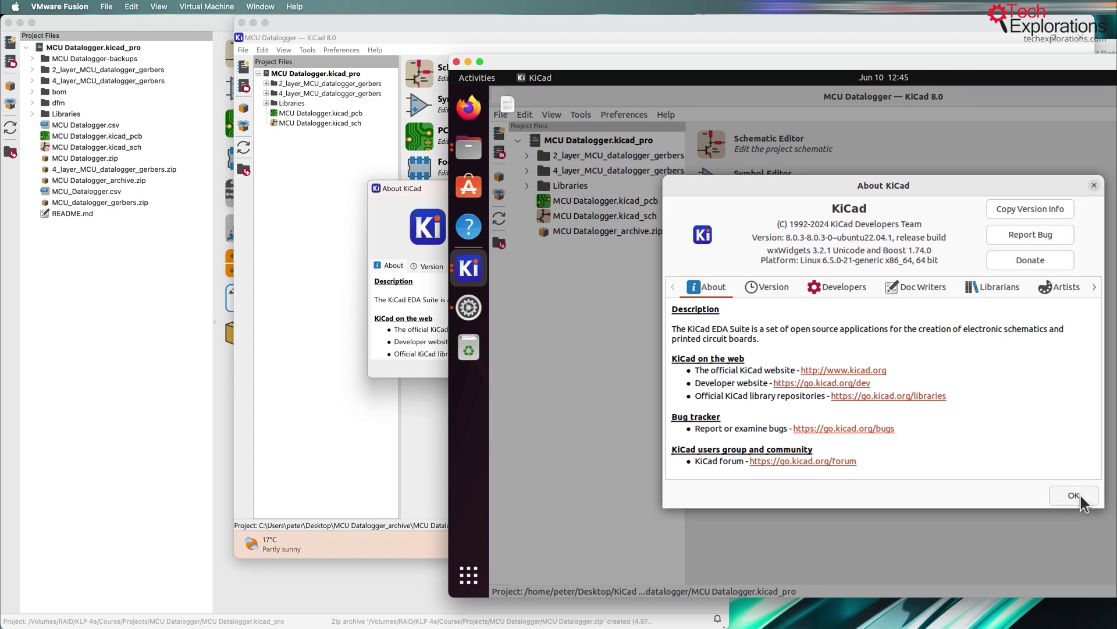
click(1074, 495)
click(406, 235)
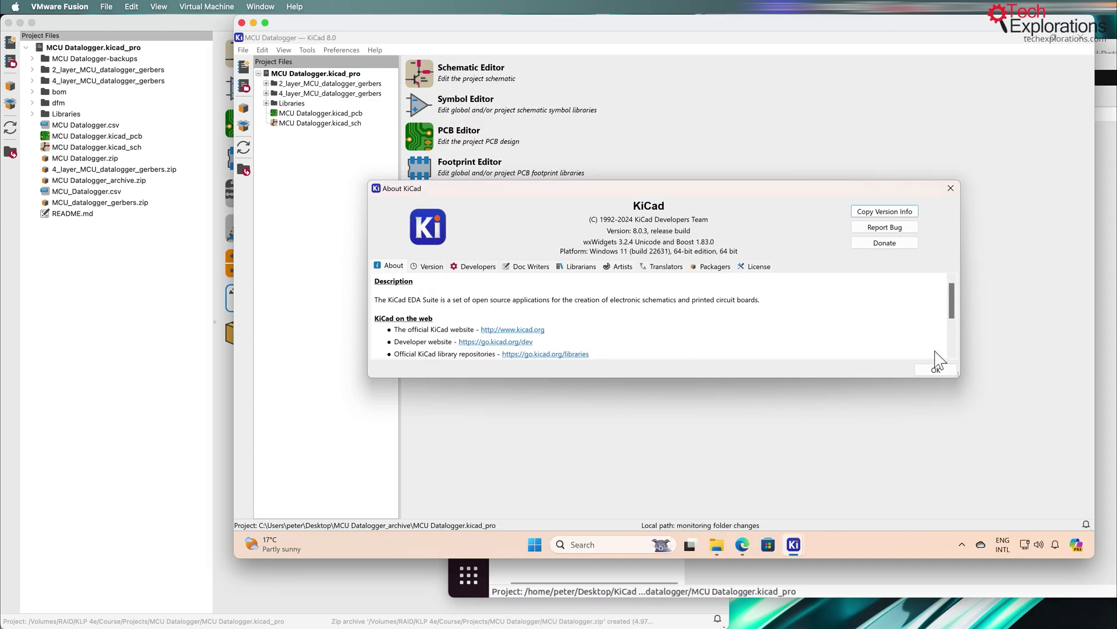
click(933, 369)
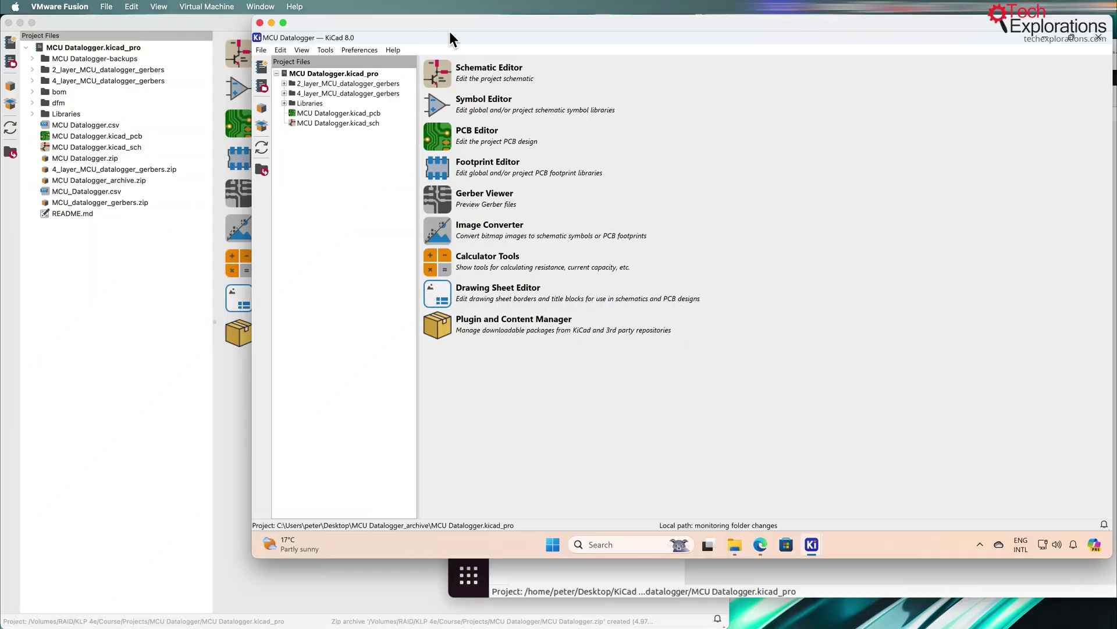
drag(450, 32, 563, 35)
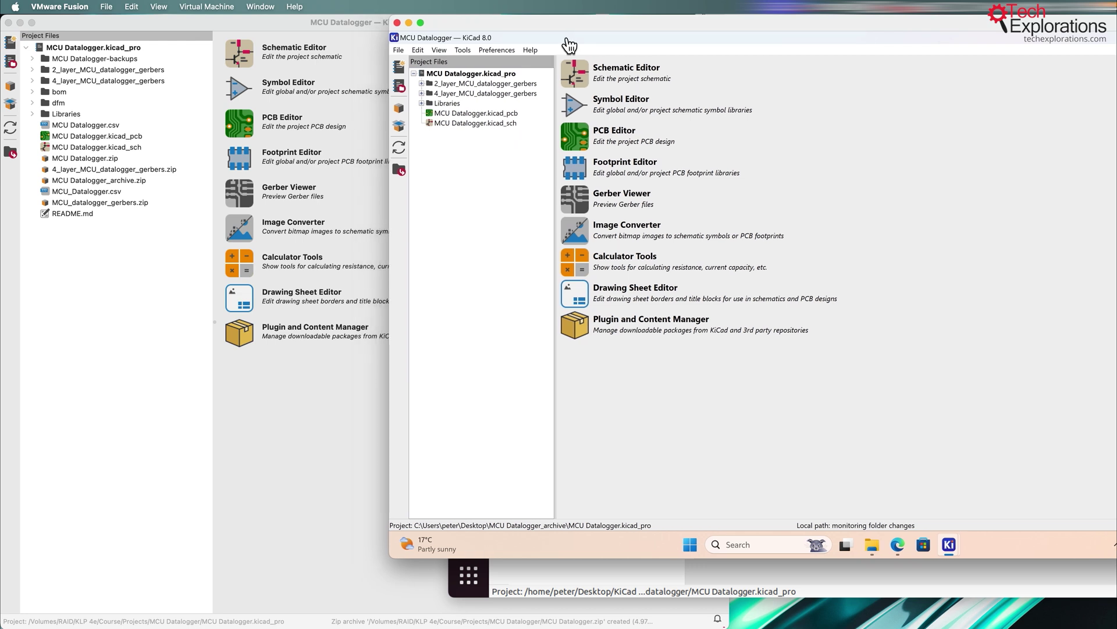
click(763, 589)
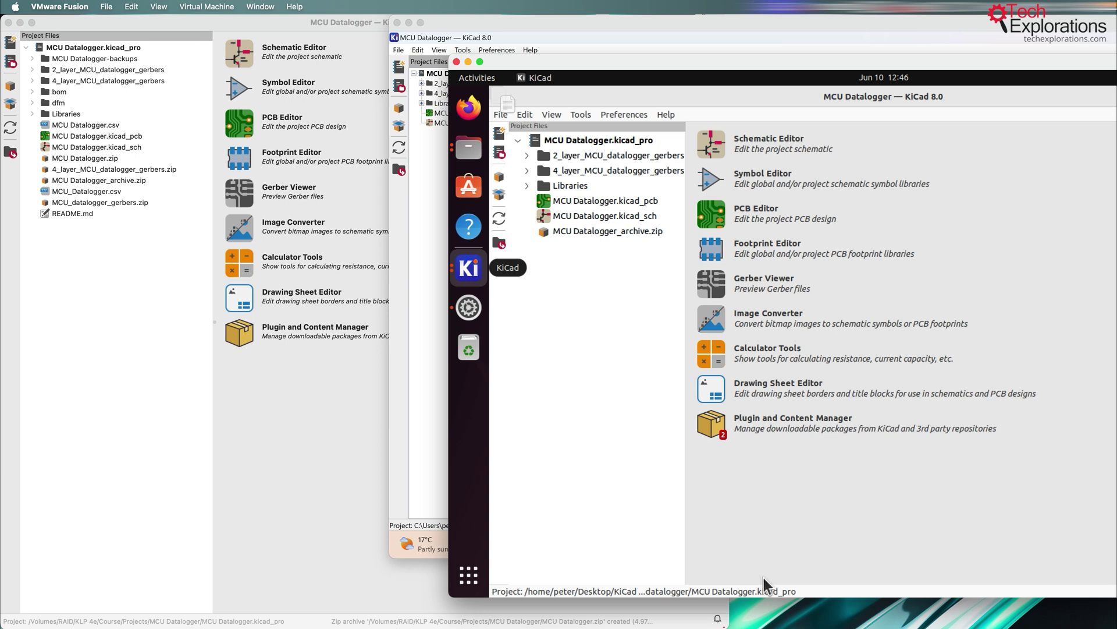
drag(603, 68, 753, 69)
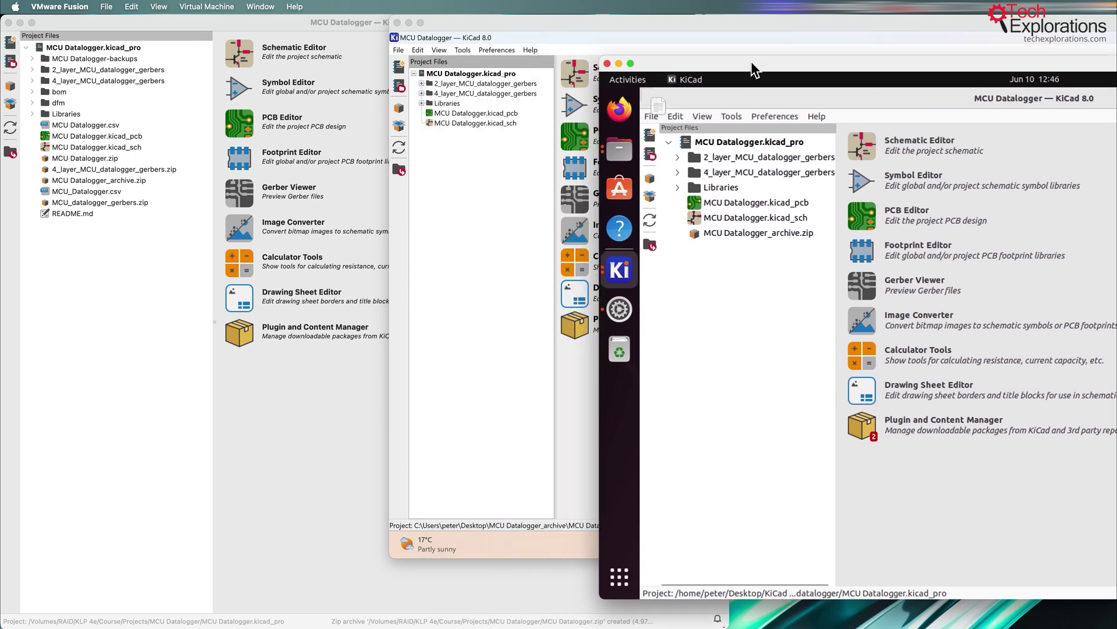
drag(663, 28, 551, 12)
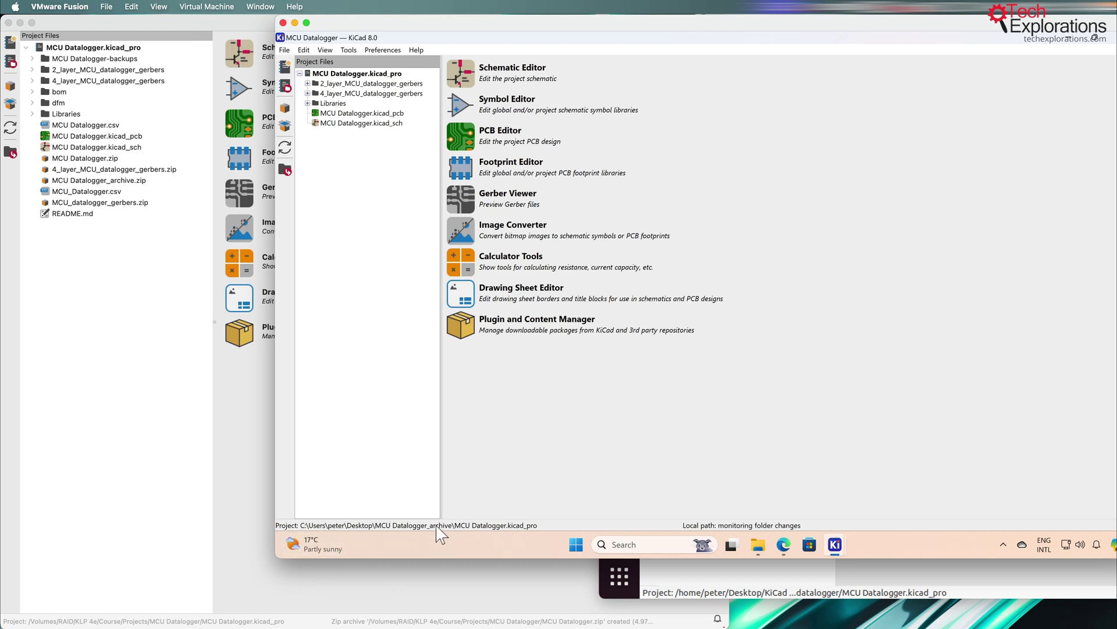
click(736, 581)
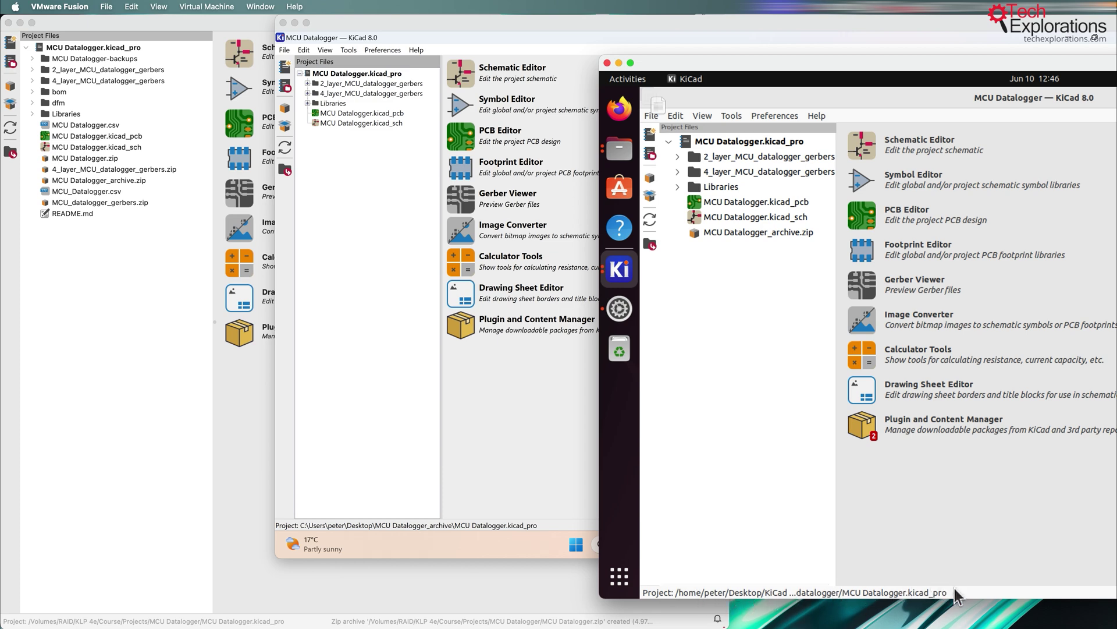
click(446, 591)
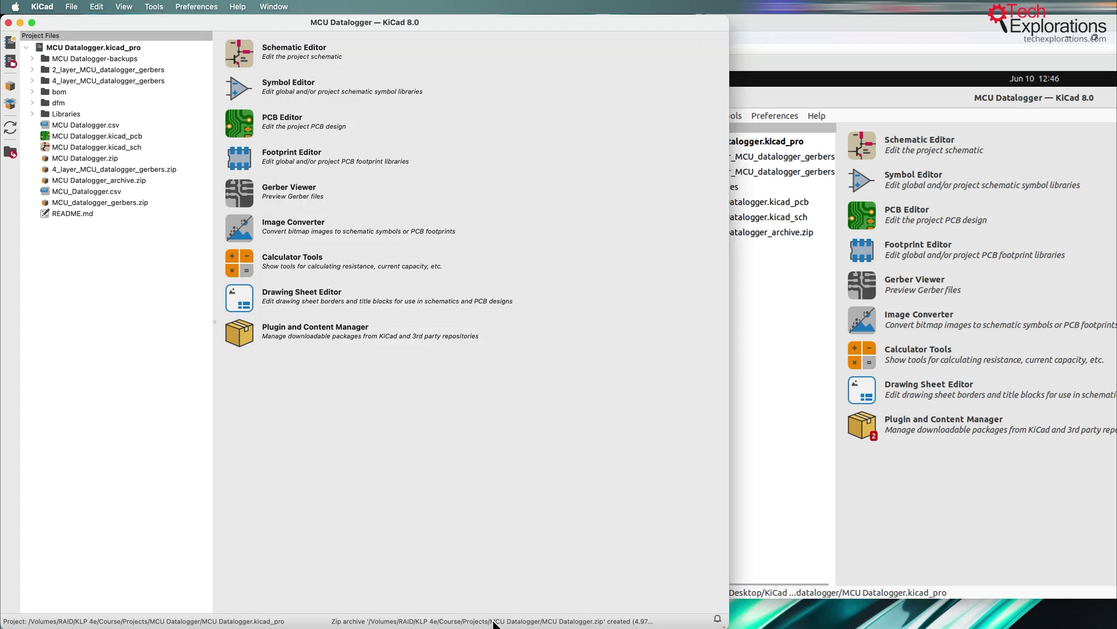
click(786, 27)
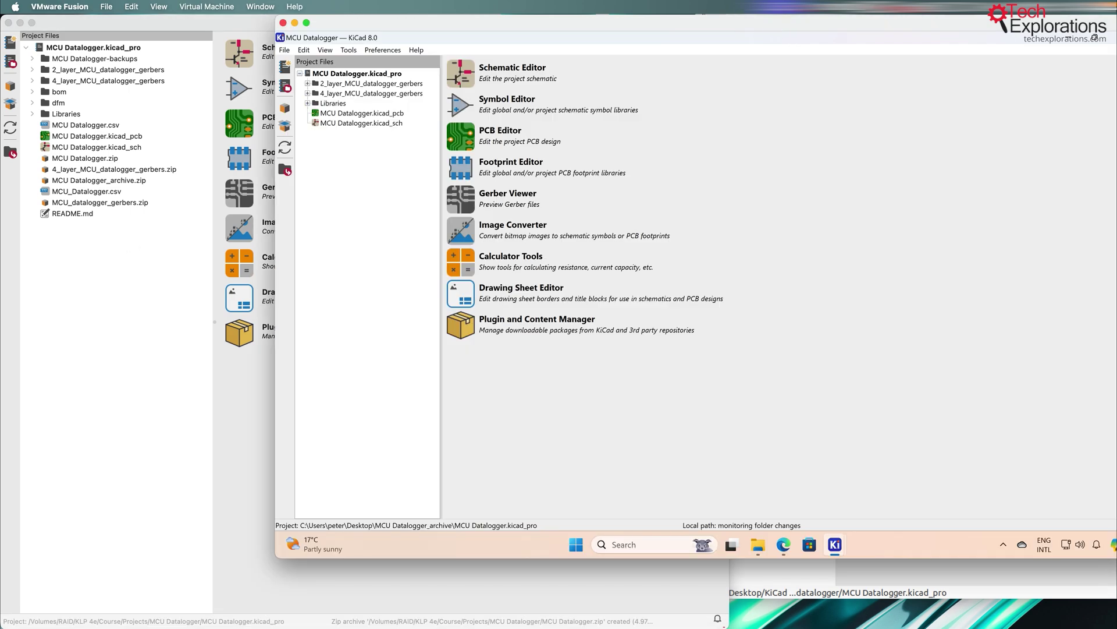
- Rearrange the Windows and macOS KiCad windows, ending with the Ubuntu KiCad project manager in front
drag(413, 24, 693, 23)
drag(730, 611, 563, 595)
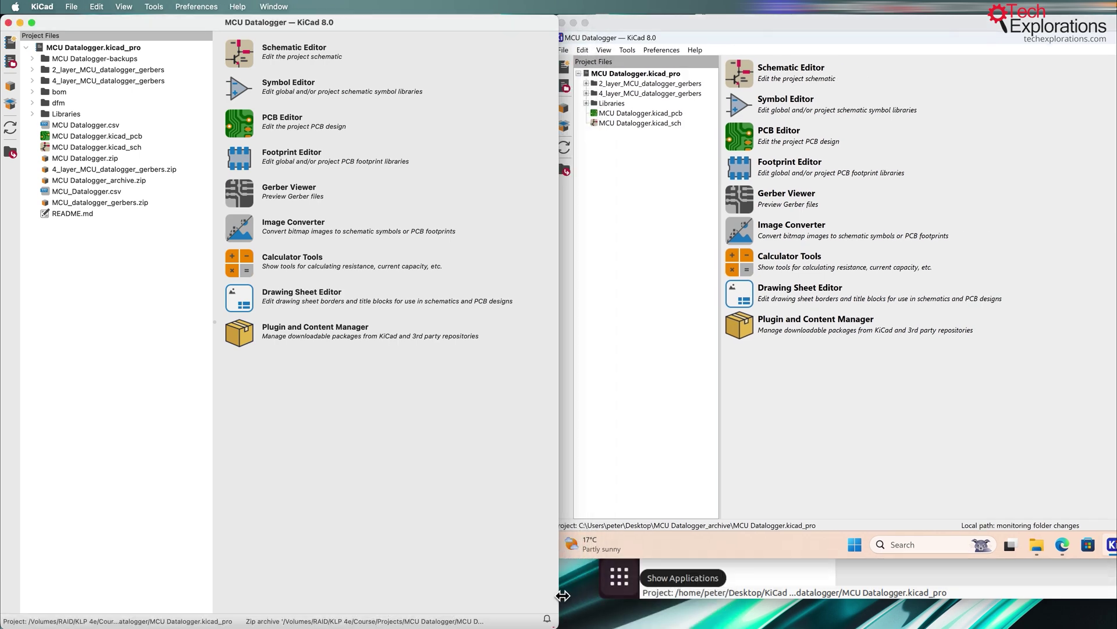
mouse_move(740, 28)
mouse_down()
mouse_move(788, 31)
mouse_move(746, 21)
mouse_up()
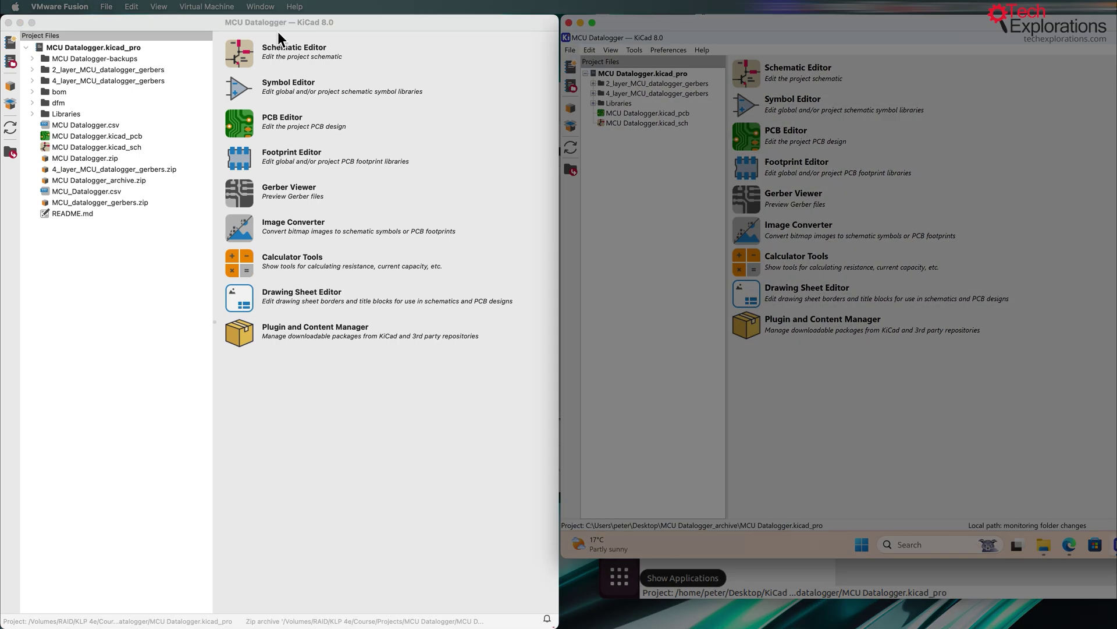
click(278, 32)
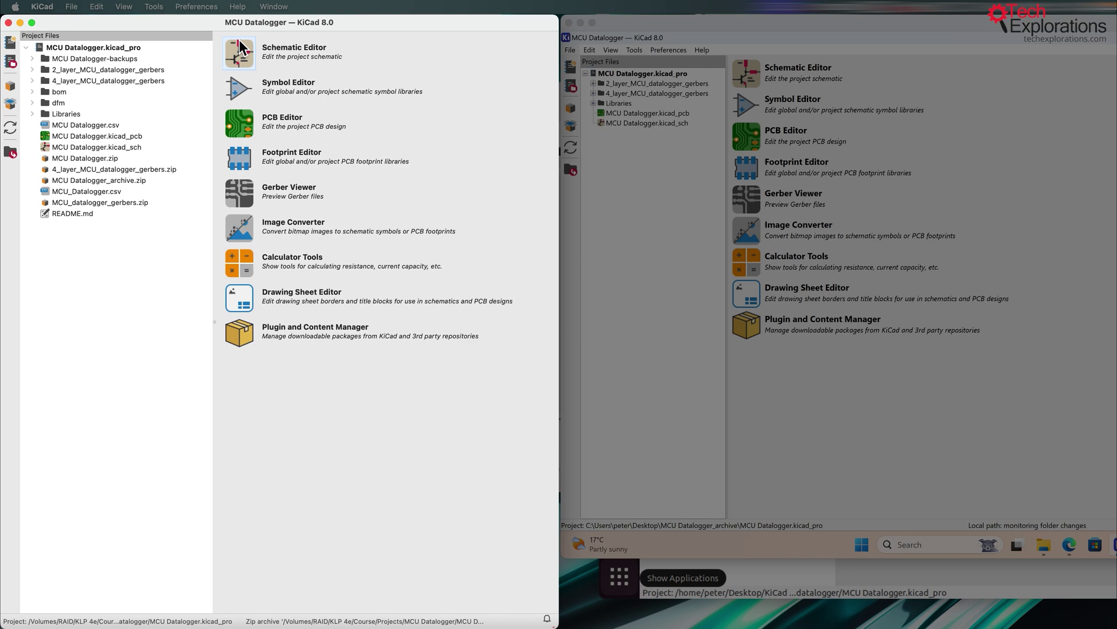
click(814, 22)
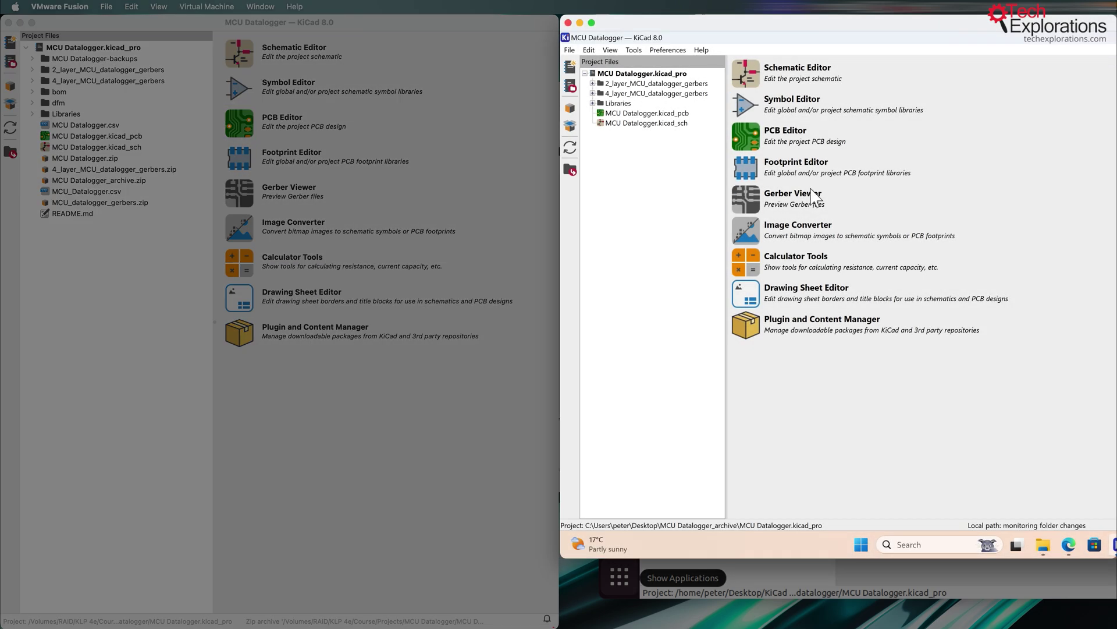
click(957, 564)
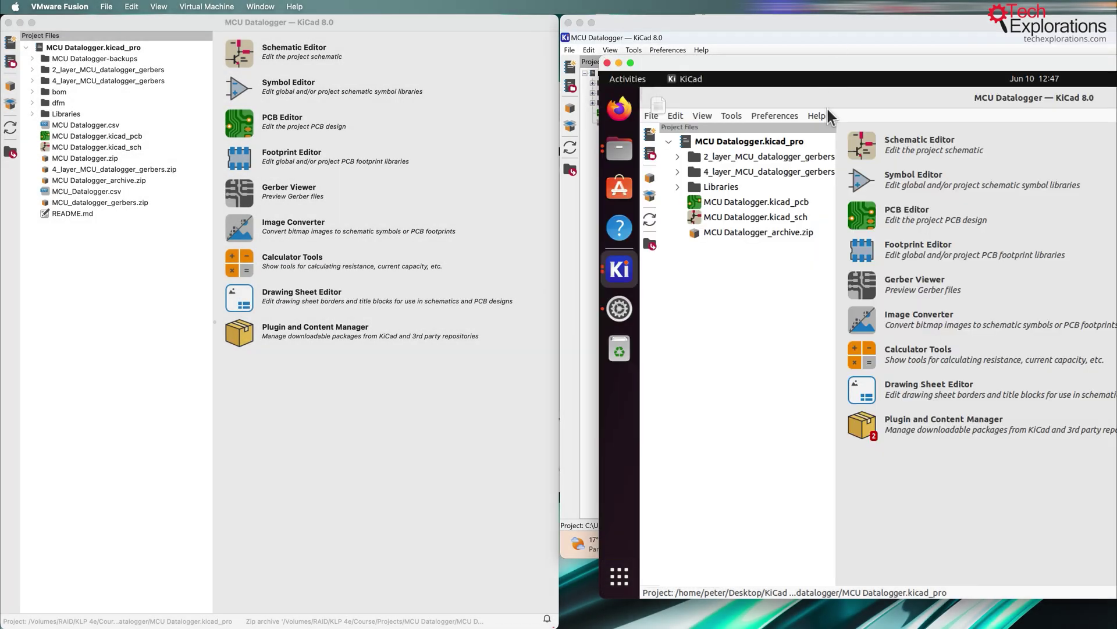
drag(815, 69, 776, 100)
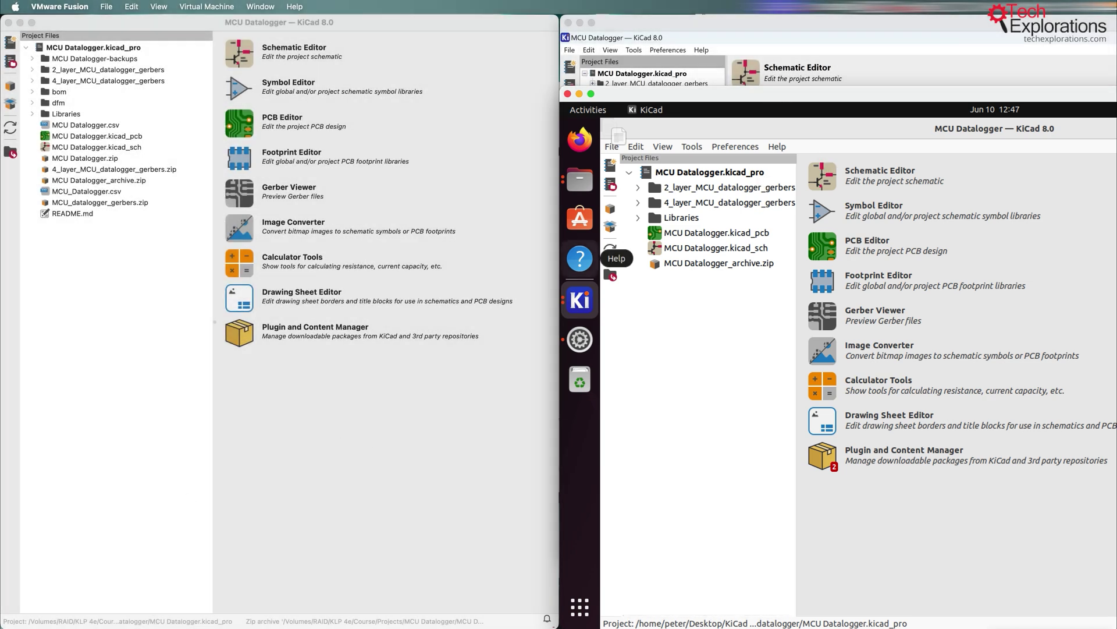
- Open the MCU Datalogger schematic on macOS, resize the editor and zoom to fit the sheet
click(357, 483)
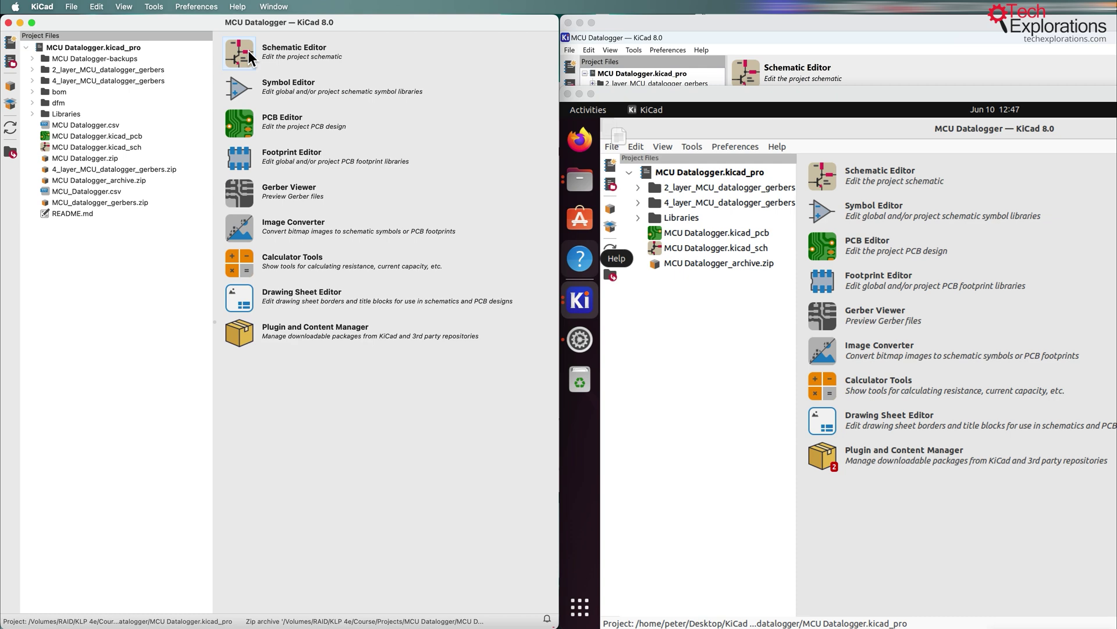
click(248, 51)
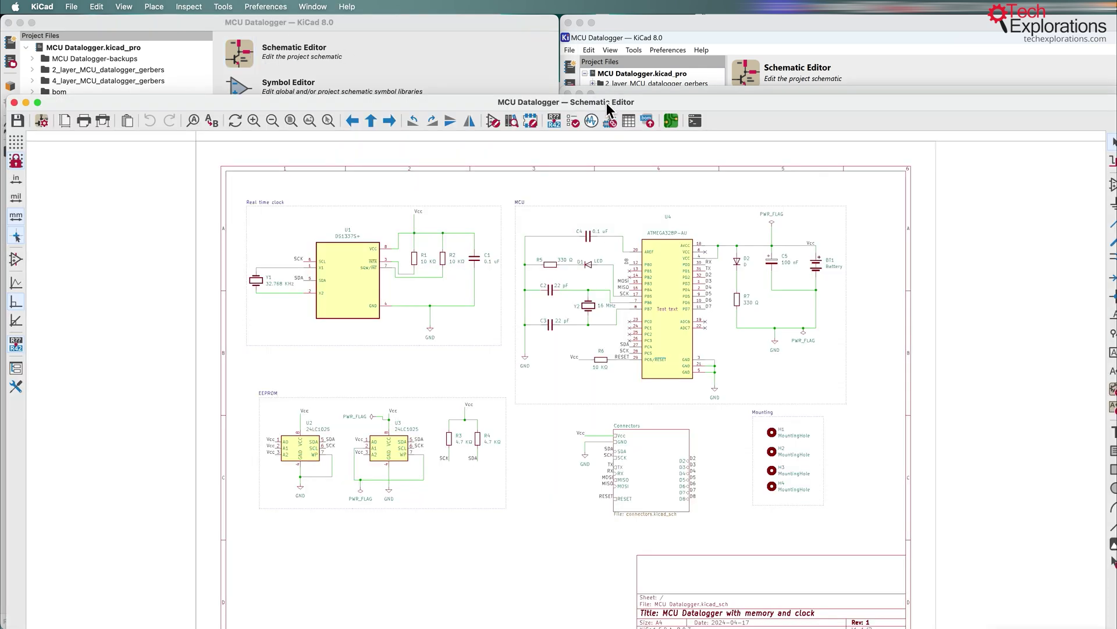
drag(607, 108, 609, 16)
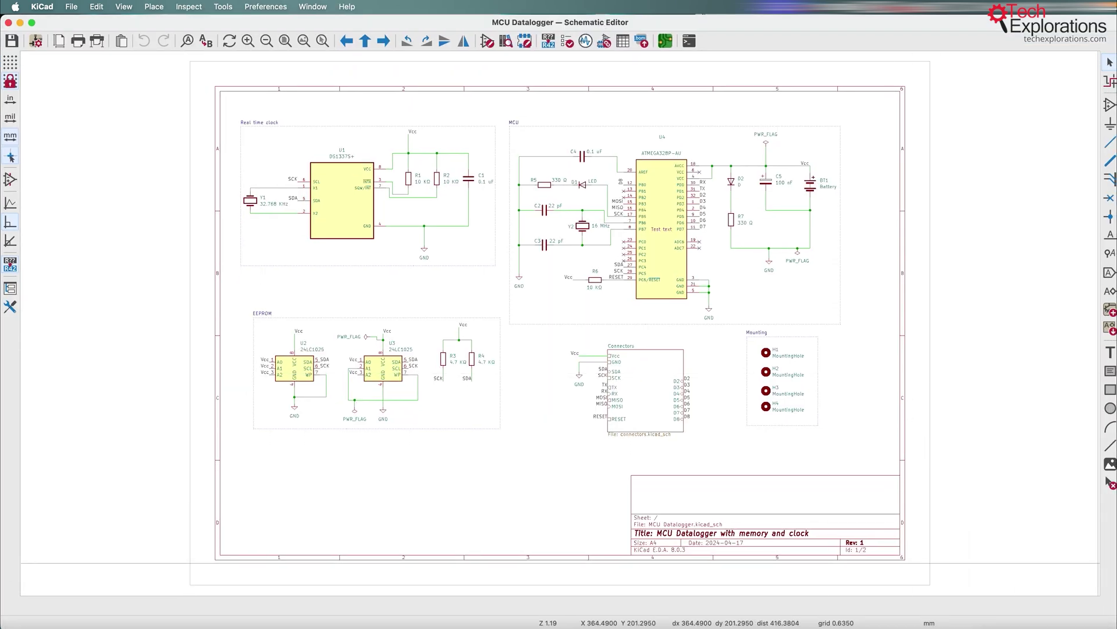
drag(1114, 627, 604, 627)
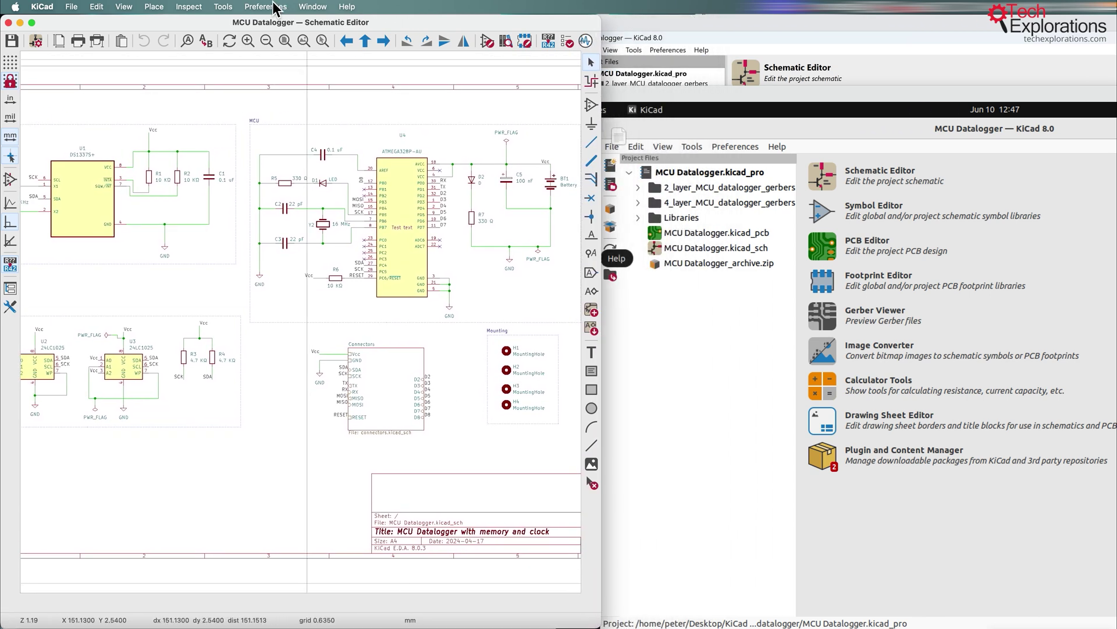
click(306, 45)
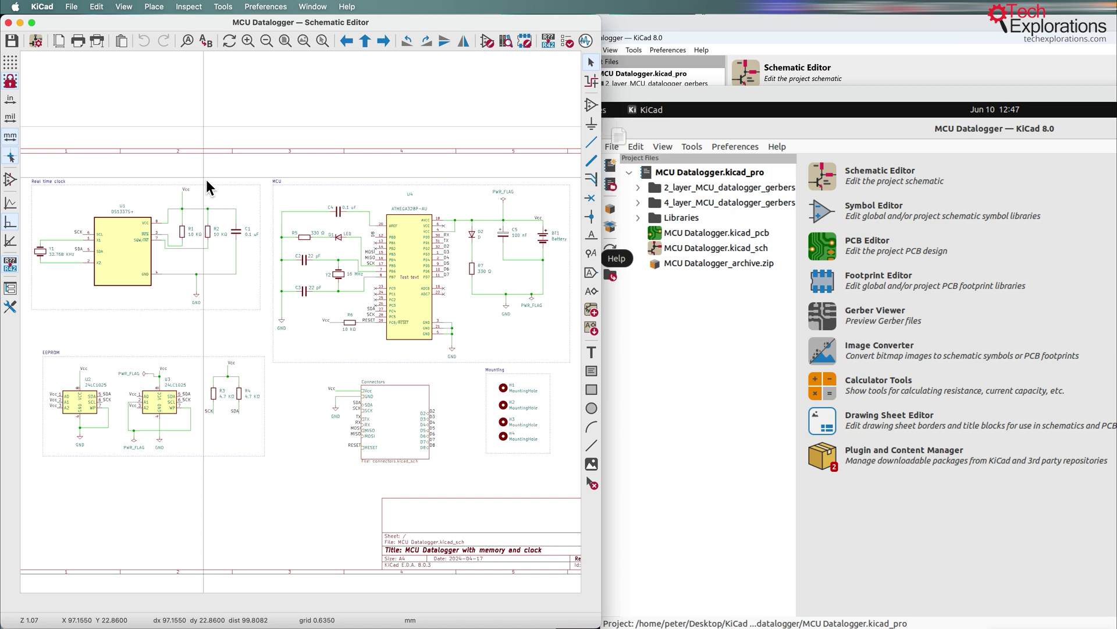
- Move the Windows schematic editor left and hide its Properties and Hierarchy panels
click(747, 37)
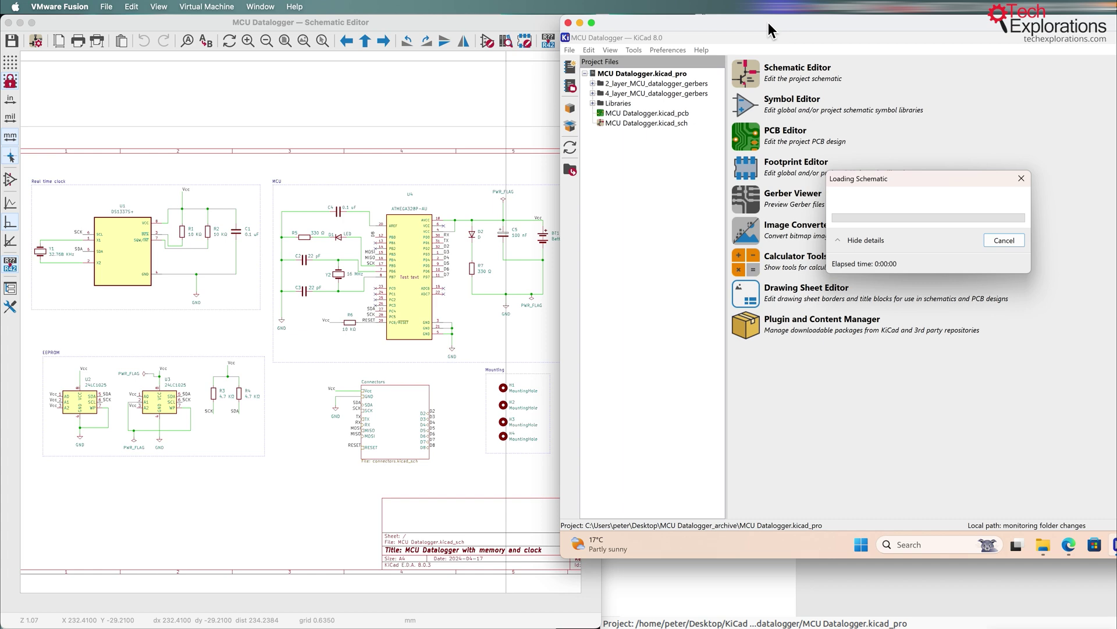
drag(768, 23, 467, 22)
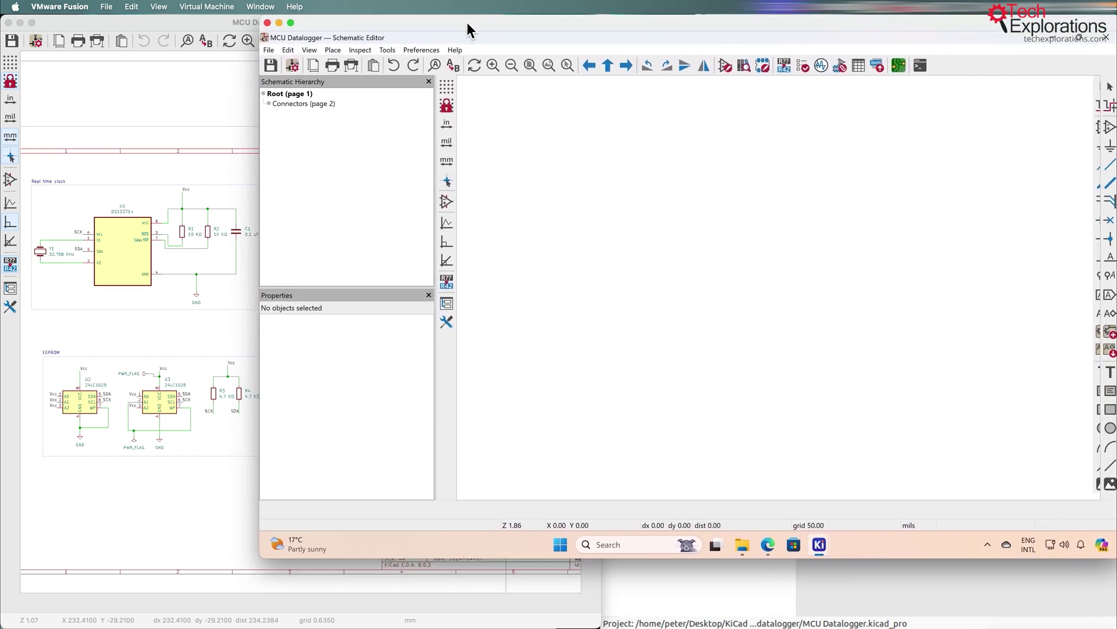
click(446, 322)
click(447, 303)
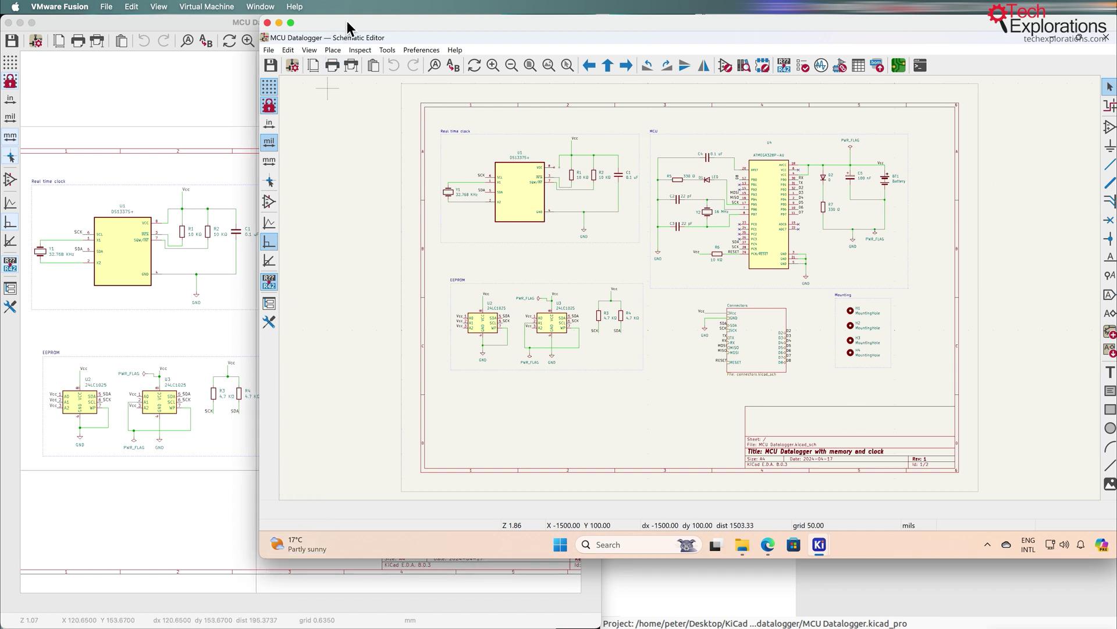
drag(312, 21, 348, 23)
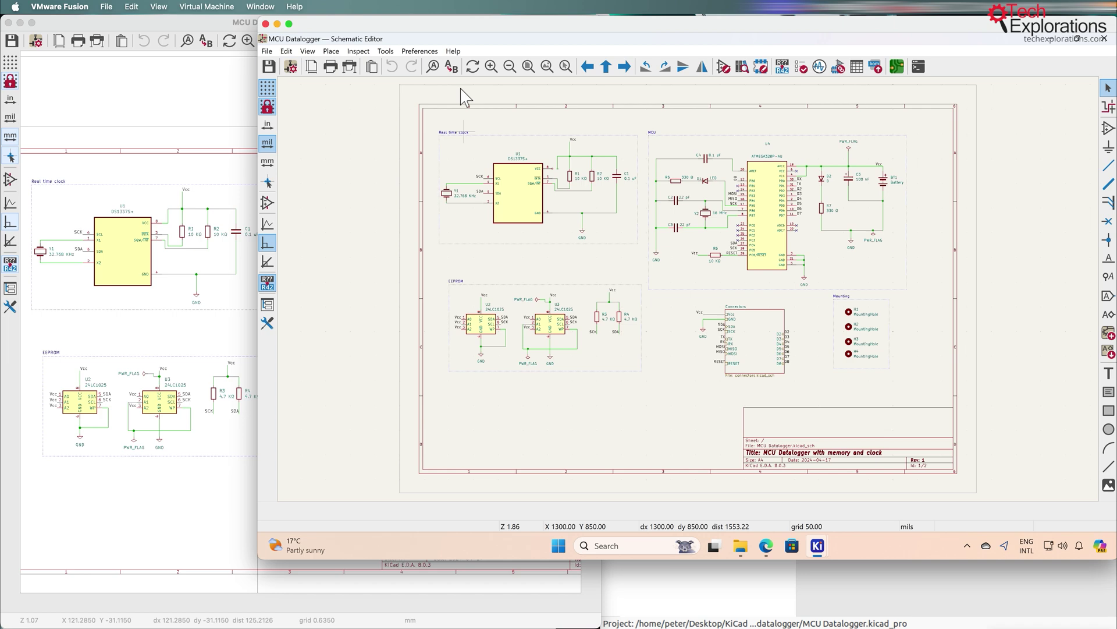
click(420, 51)
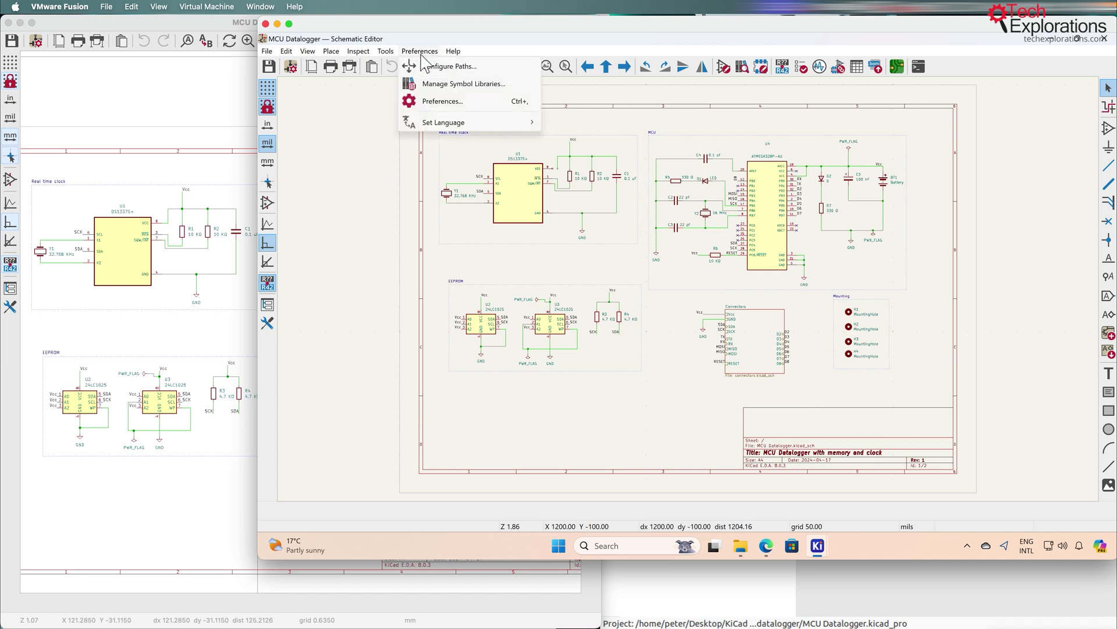
- Set the Windows Schematic Editor colour theme to 'White background' under Preferences > Colors
click(429, 108)
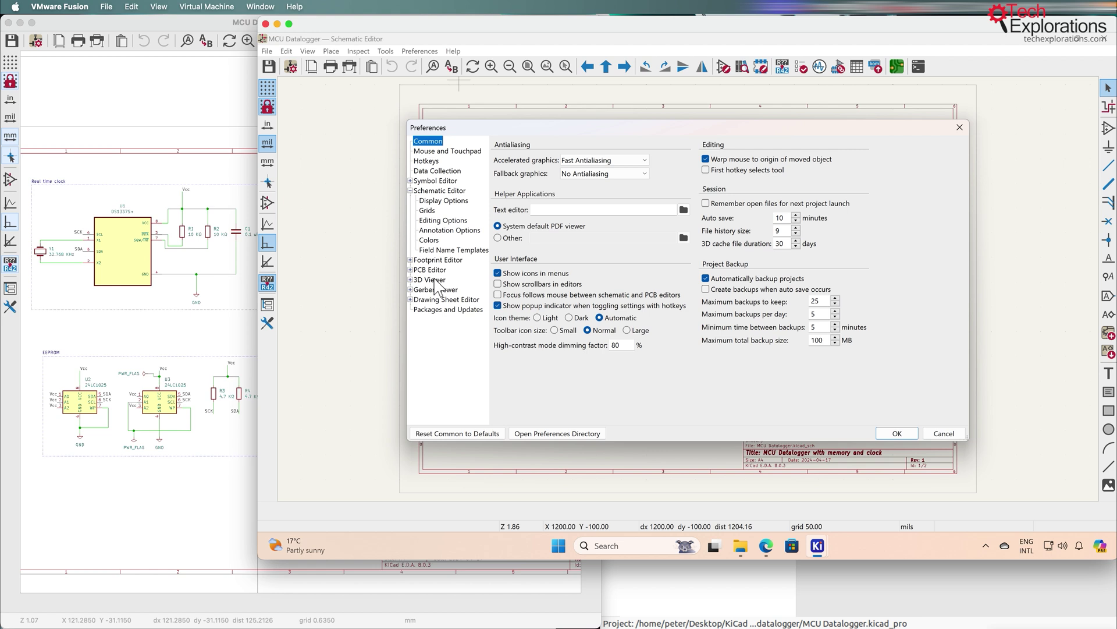
click(436, 241)
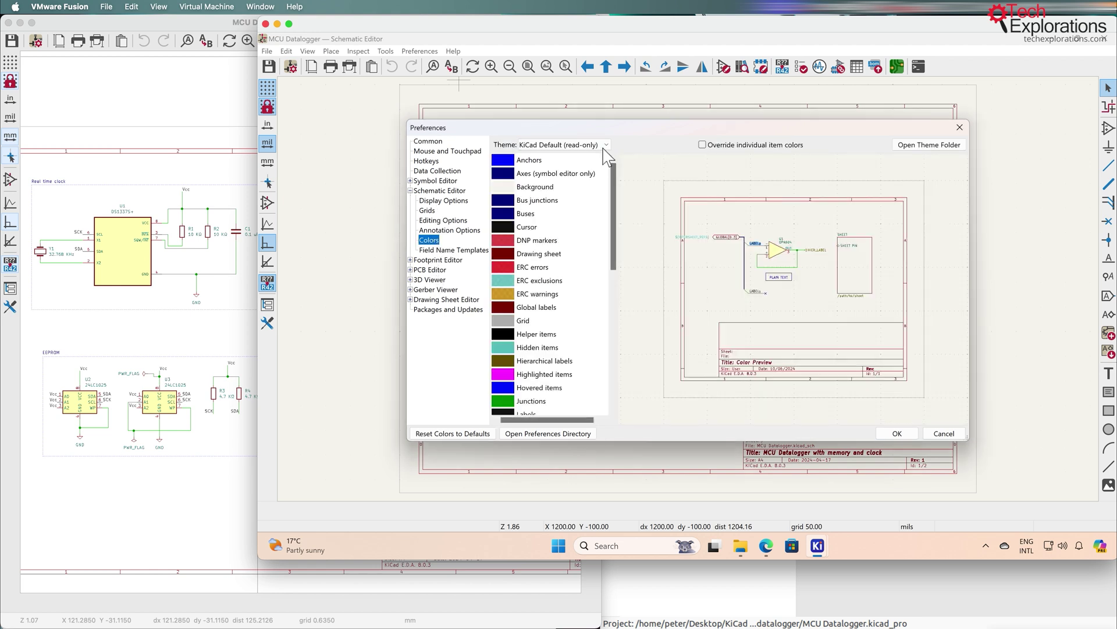
click(605, 146)
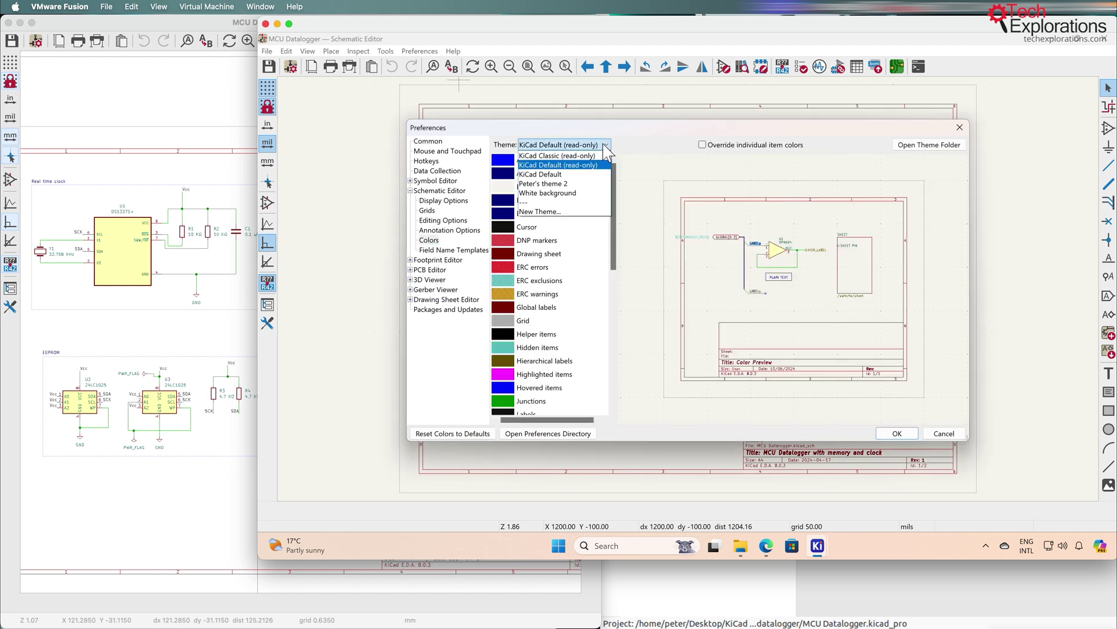
click(575, 194)
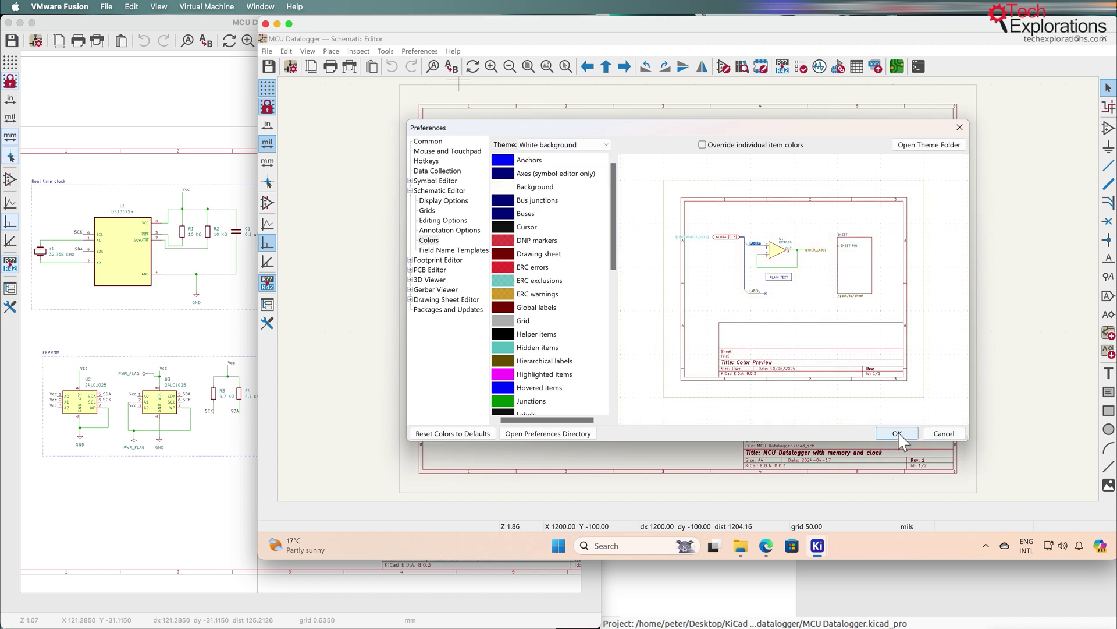
click(898, 433)
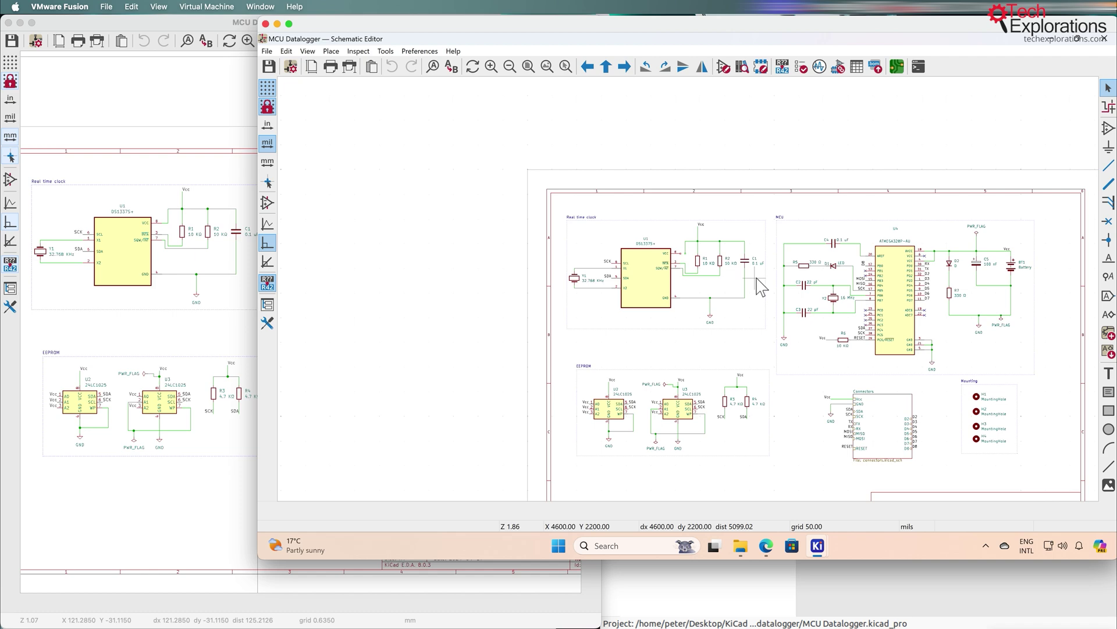
- Zoom to the real-time clock section on Windows and open U1's symbol properties
scroll(761, 286, up, 3)
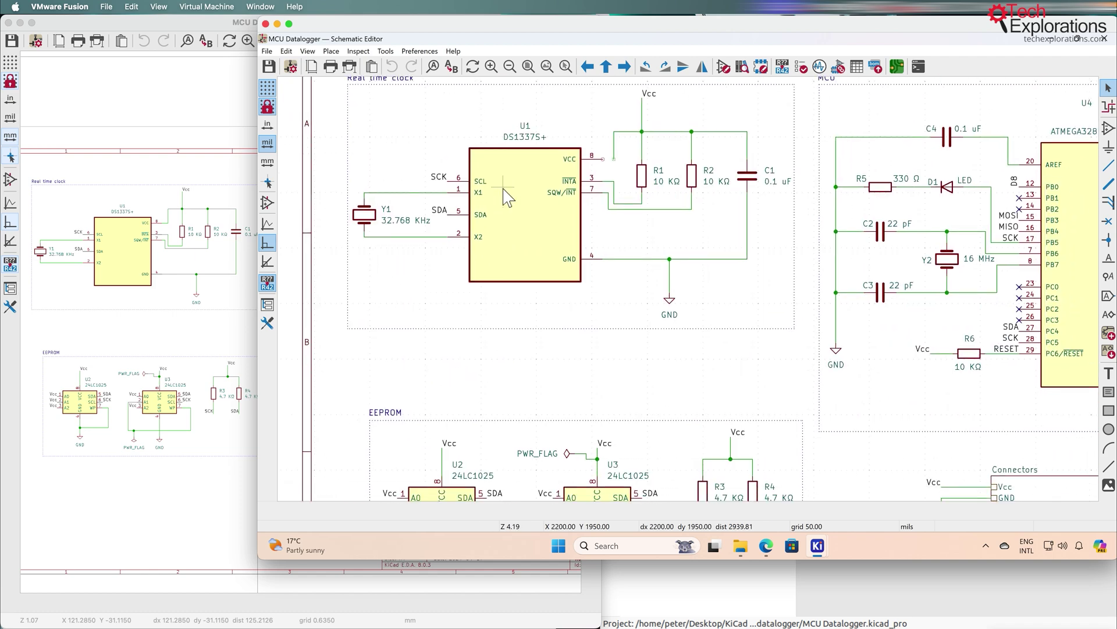
middle_drag(504, 198, 562, 231)
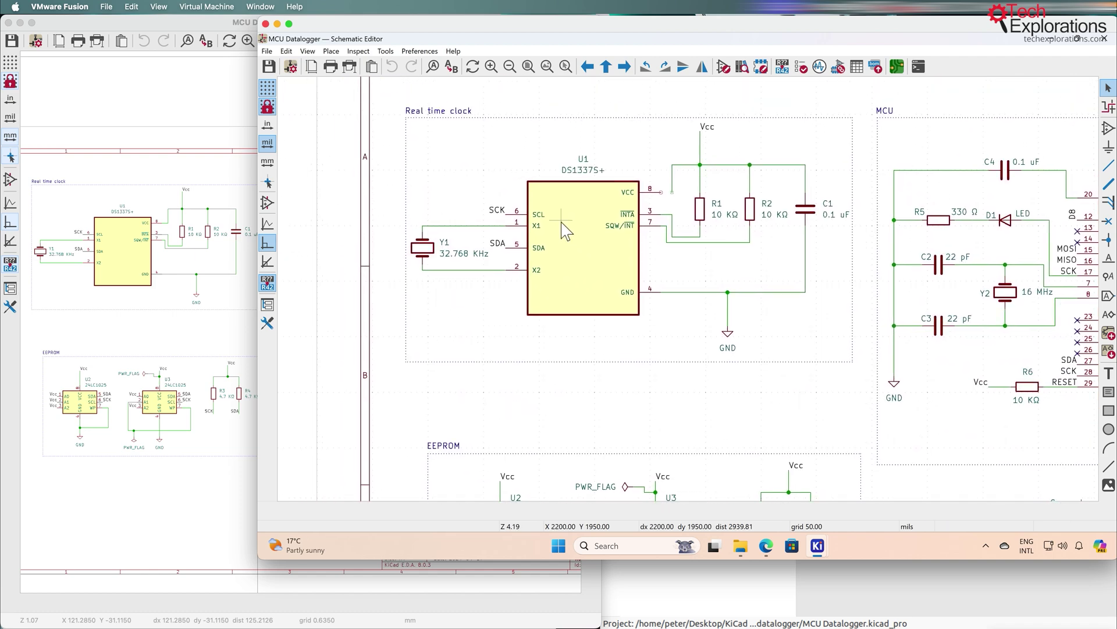
double_click(582, 243)
drag(457, 85, 815, 91)
- Open U1's (DS1337S+) symbol properties in the macOS editor and move the dialog down-left
click(148, 169)
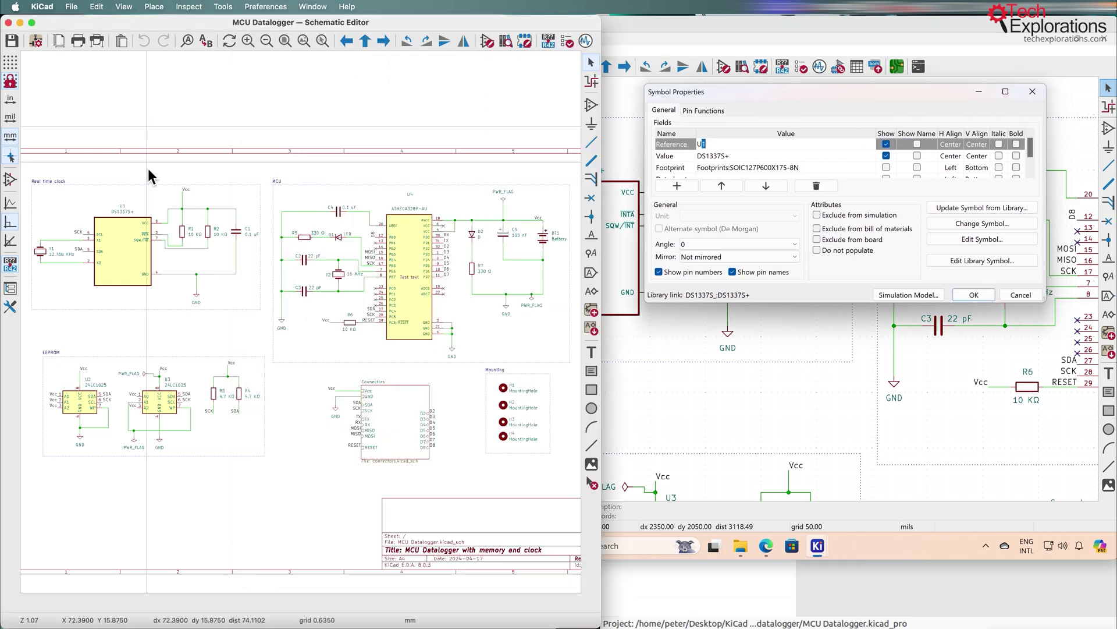
double_click(128, 259)
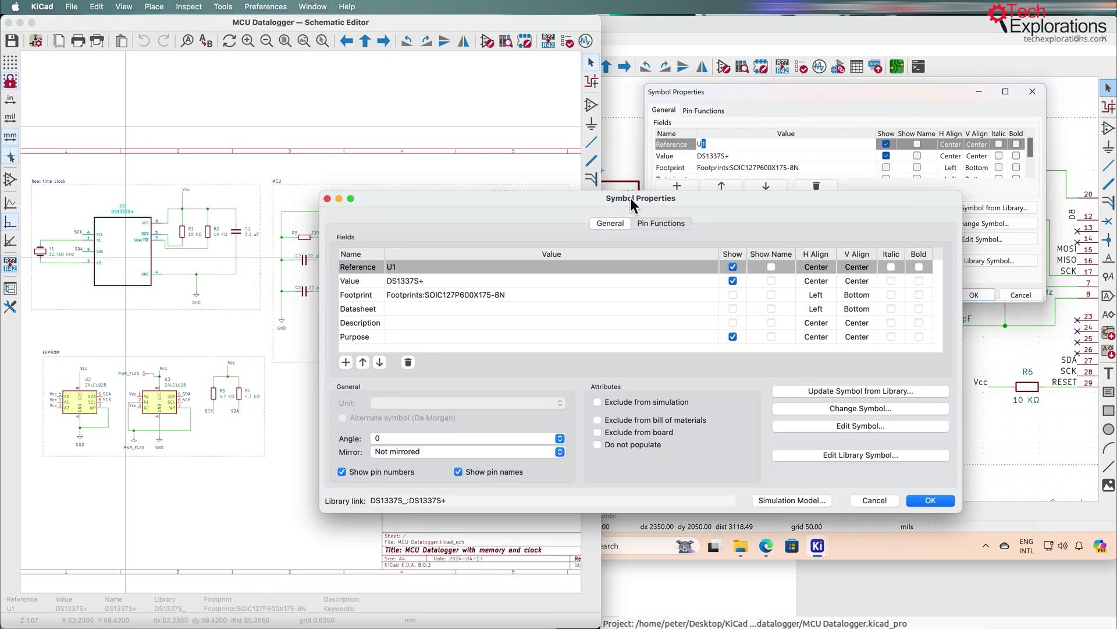
drag(631, 198, 371, 191)
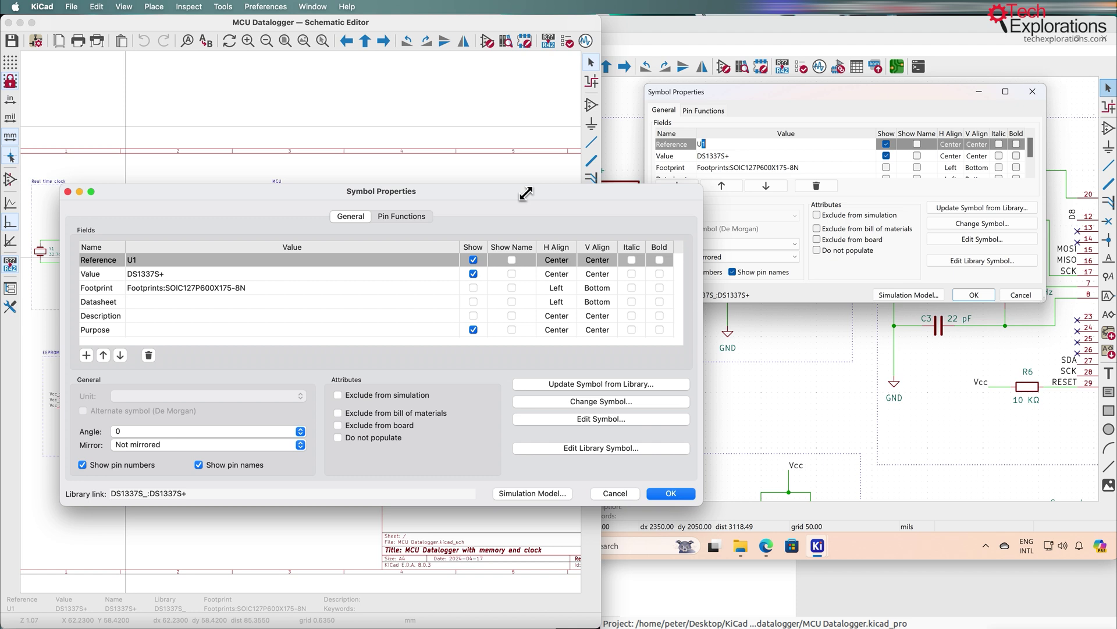
drag(506, 194, 484, 282)
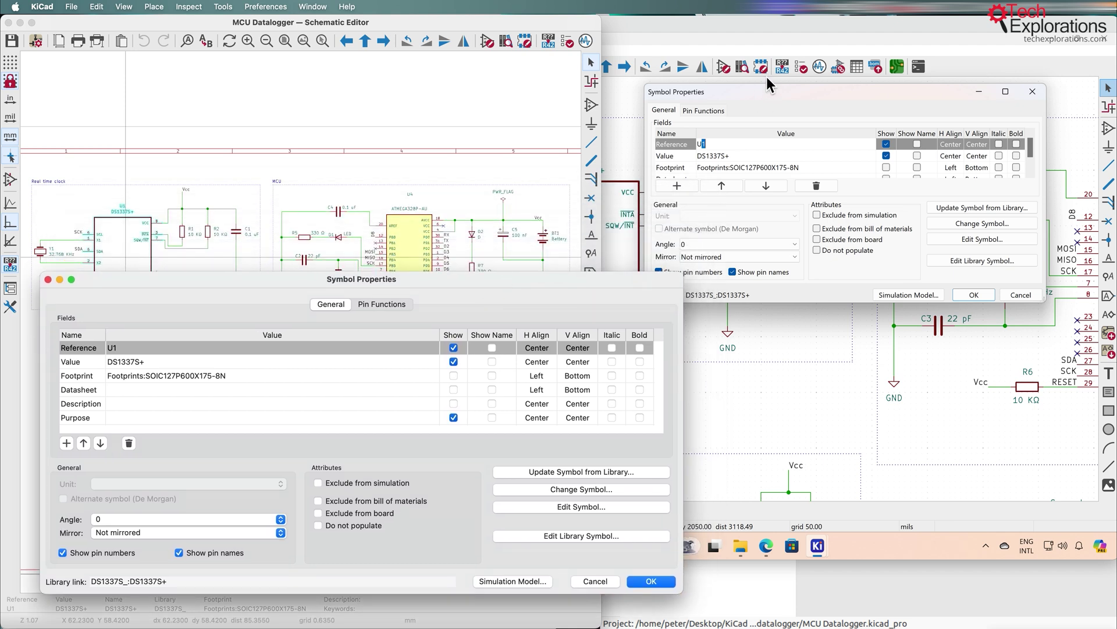
- Widen and heighten the Windows U1 properties dialog to show all fields
click(708, 131)
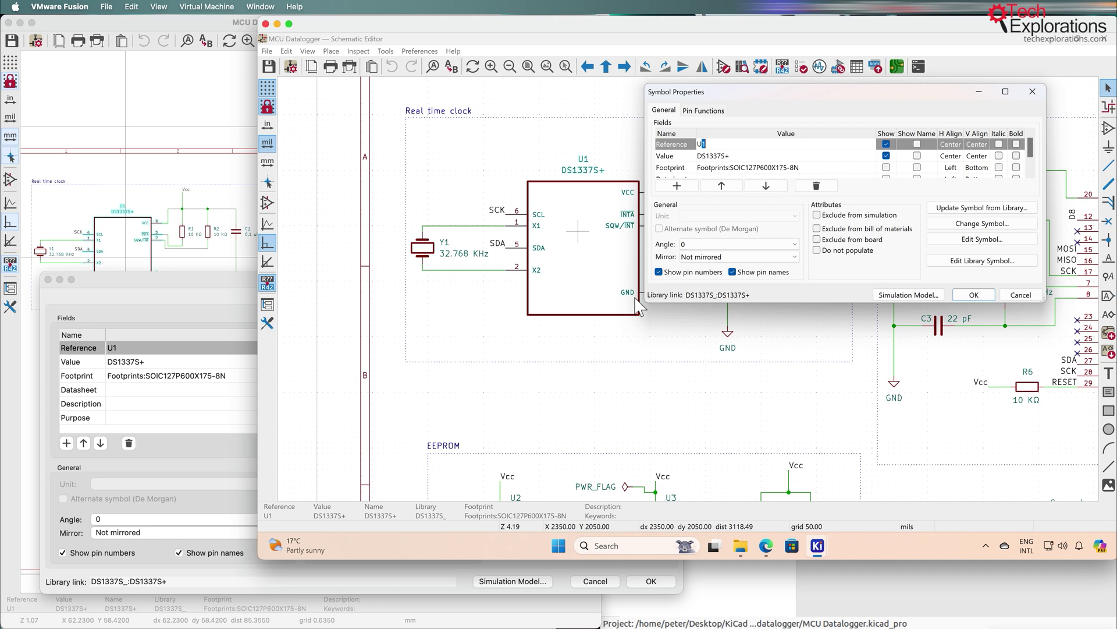
drag(640, 294, 410, 294)
drag(568, 301, 572, 343)
- Arrange the macOS and Windows U1 dialogs for comparison, then switch to the Ubuntu project manager
click(230, 291)
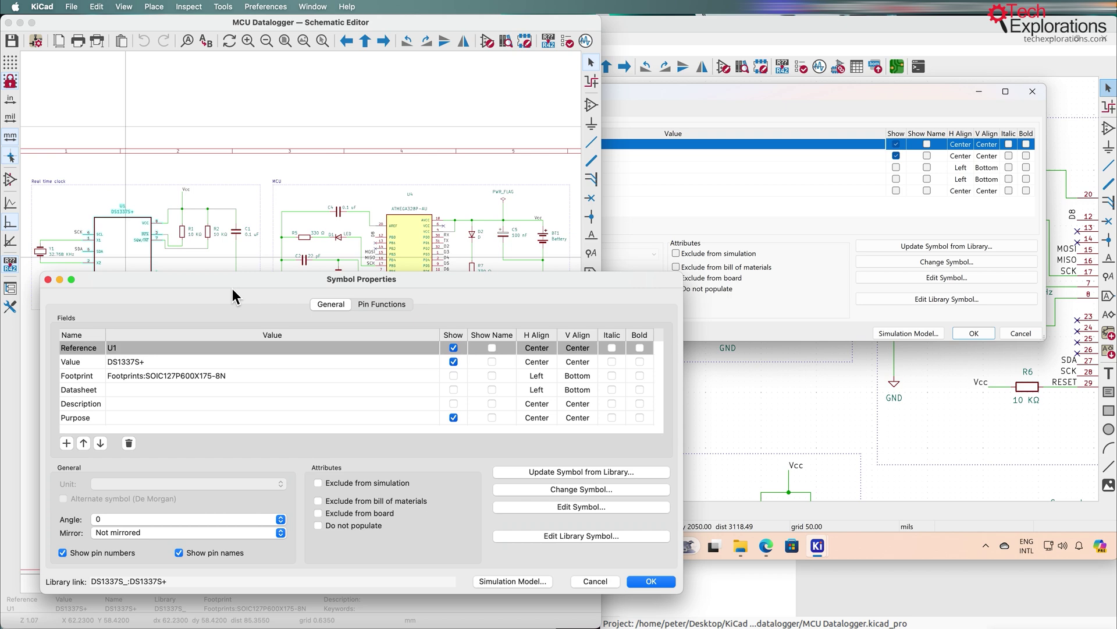
click(687, 543)
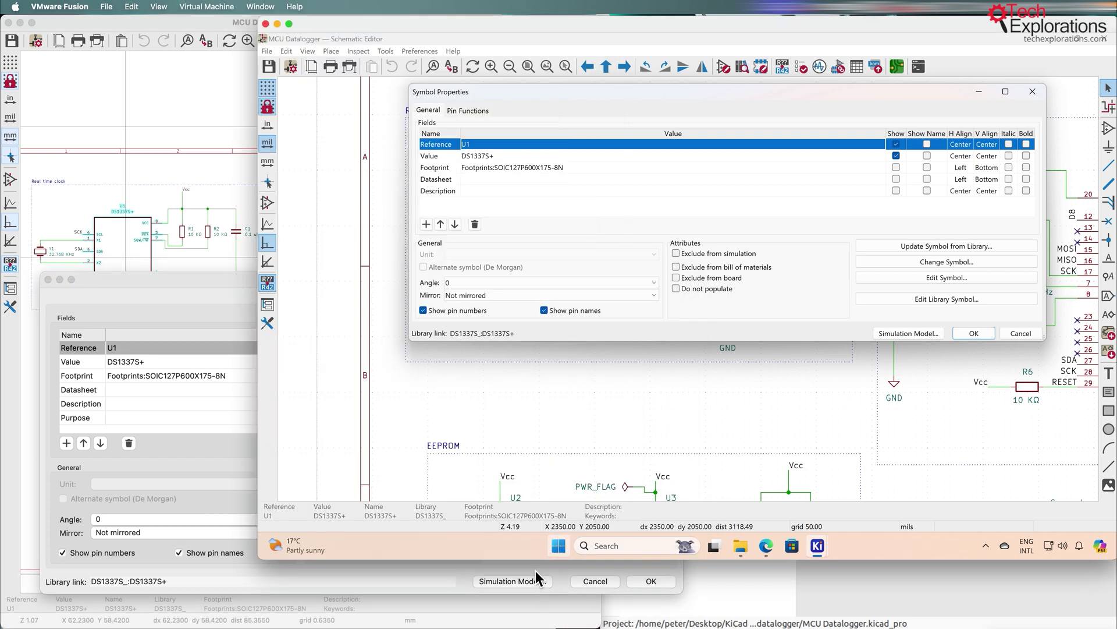
click(642, 560)
drag(689, 554, 515, 517)
click(795, 314)
click(202, 279)
key(super+grave)
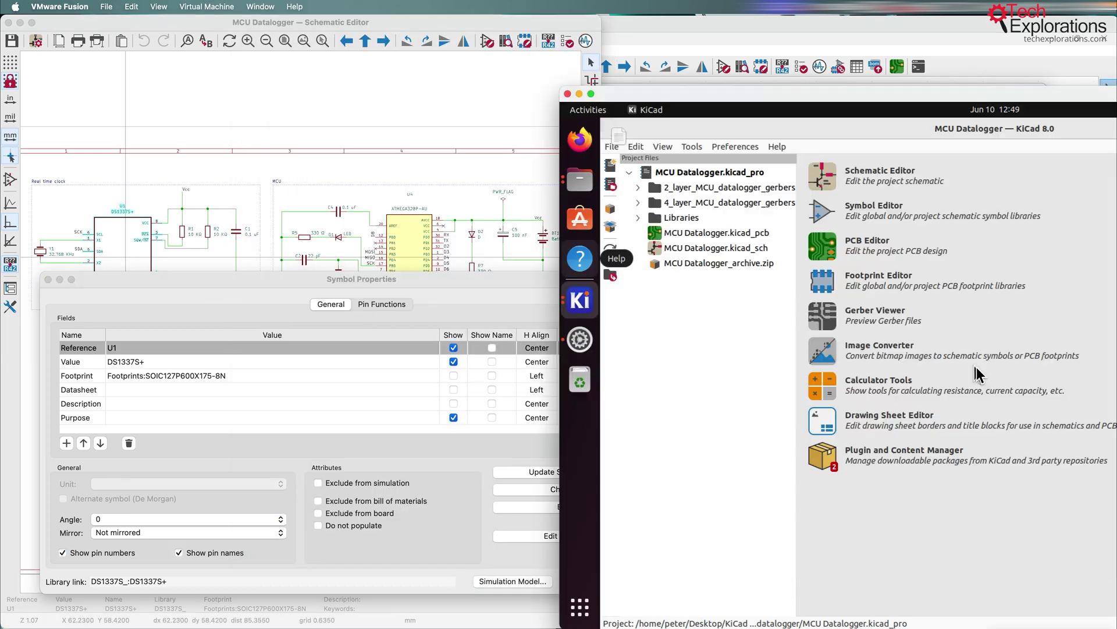
- Open the MCU Datalogger schematic on Ubuntu, maximize the editor and zoom to fit the sheet
click(823, 177)
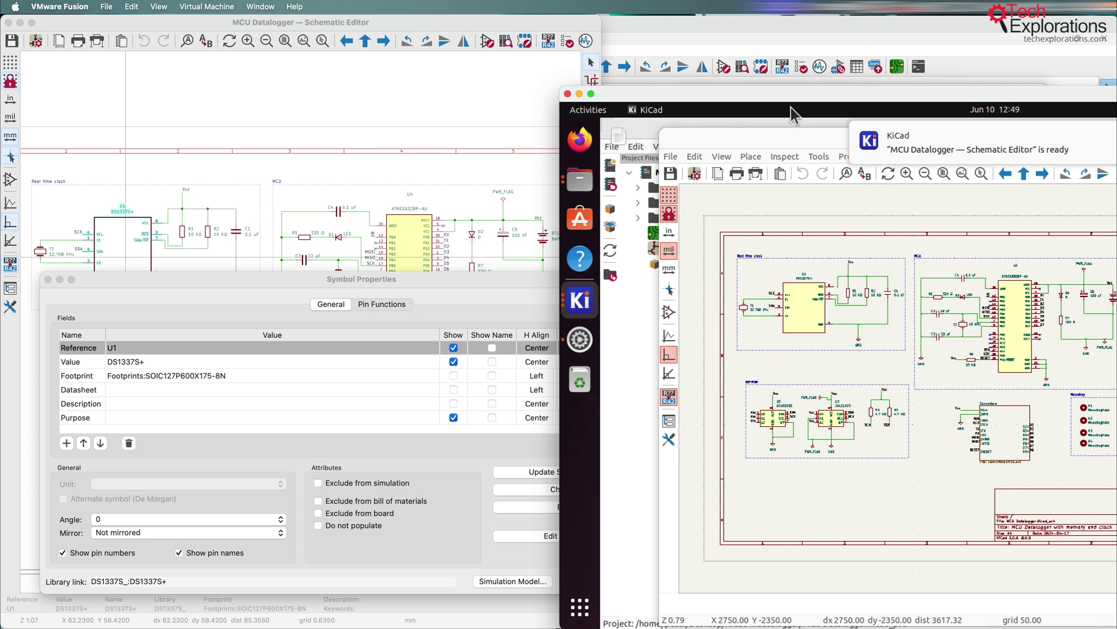
drag(773, 103, 569, 81)
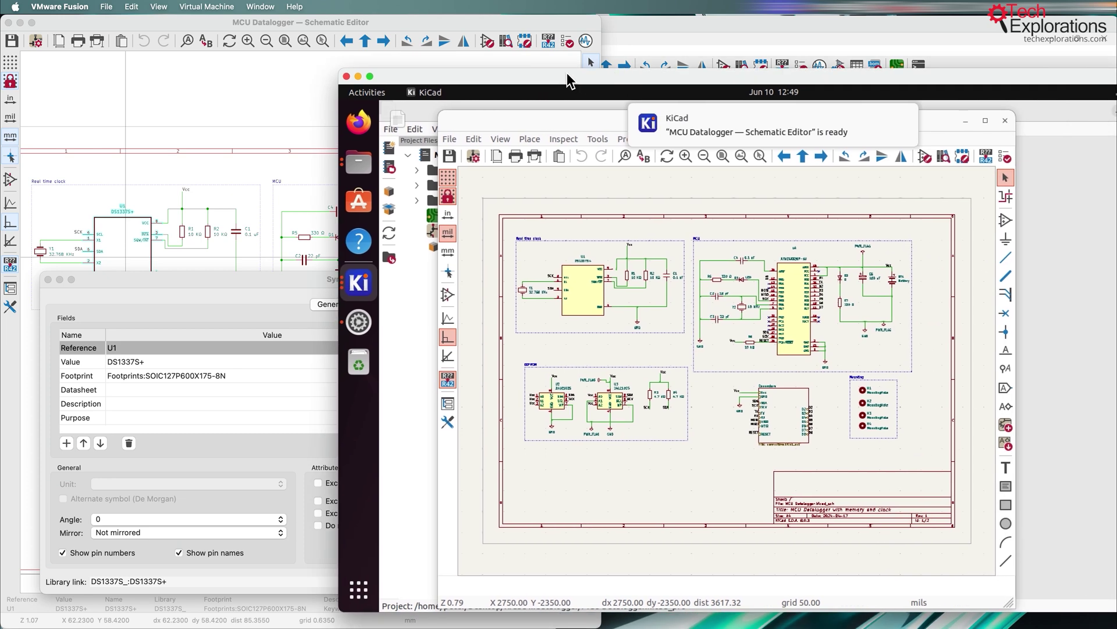
click(985, 120)
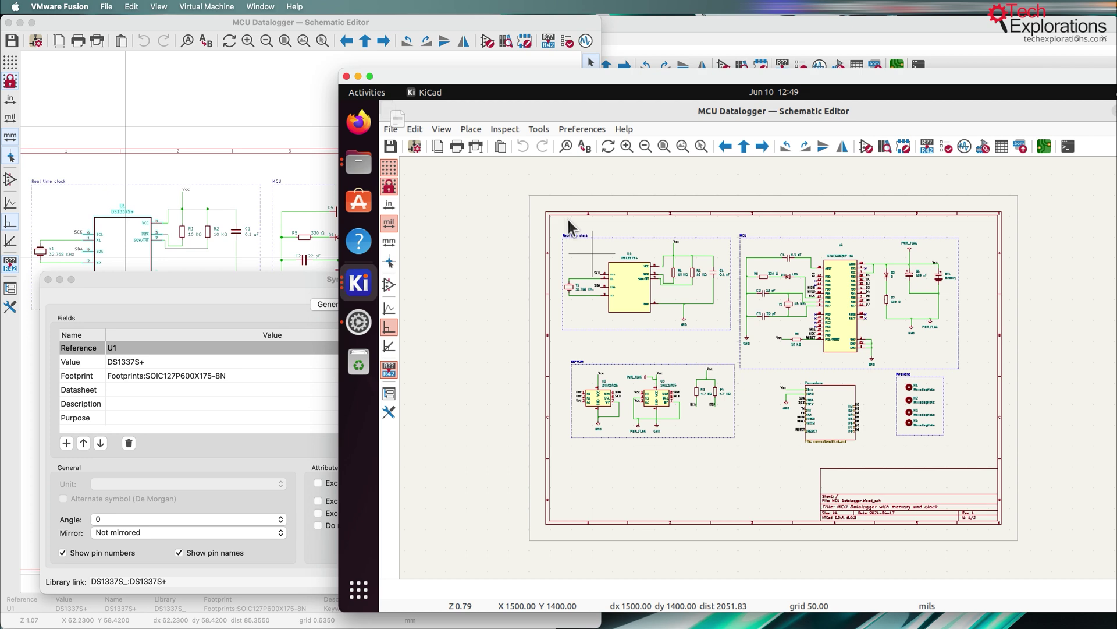
drag(543, 78, 536, 111)
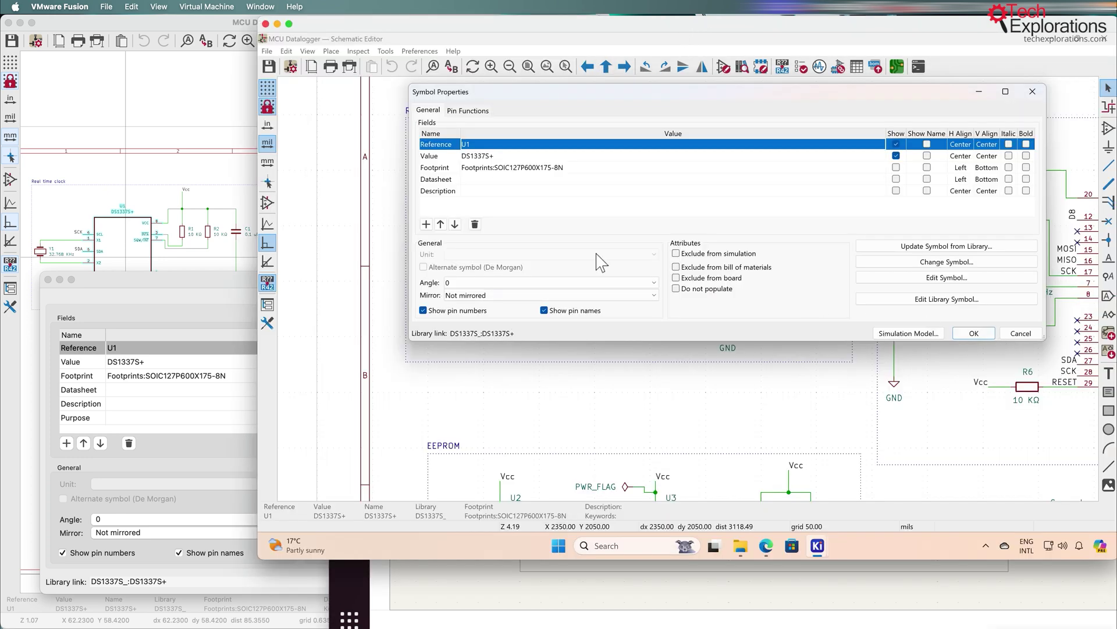
click(812, 585)
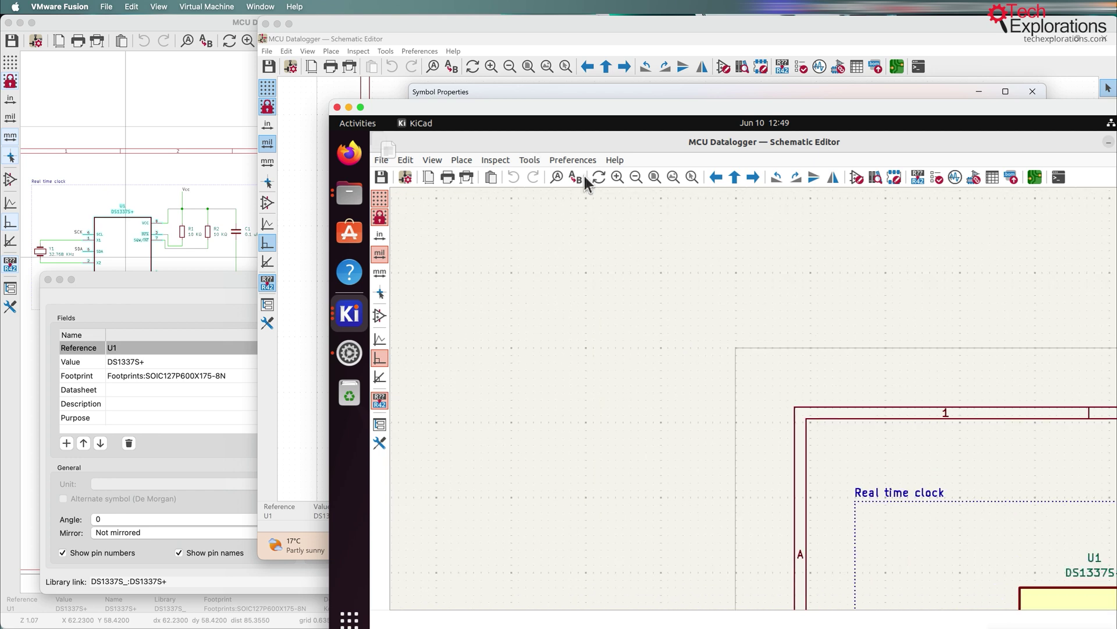
click(673, 177)
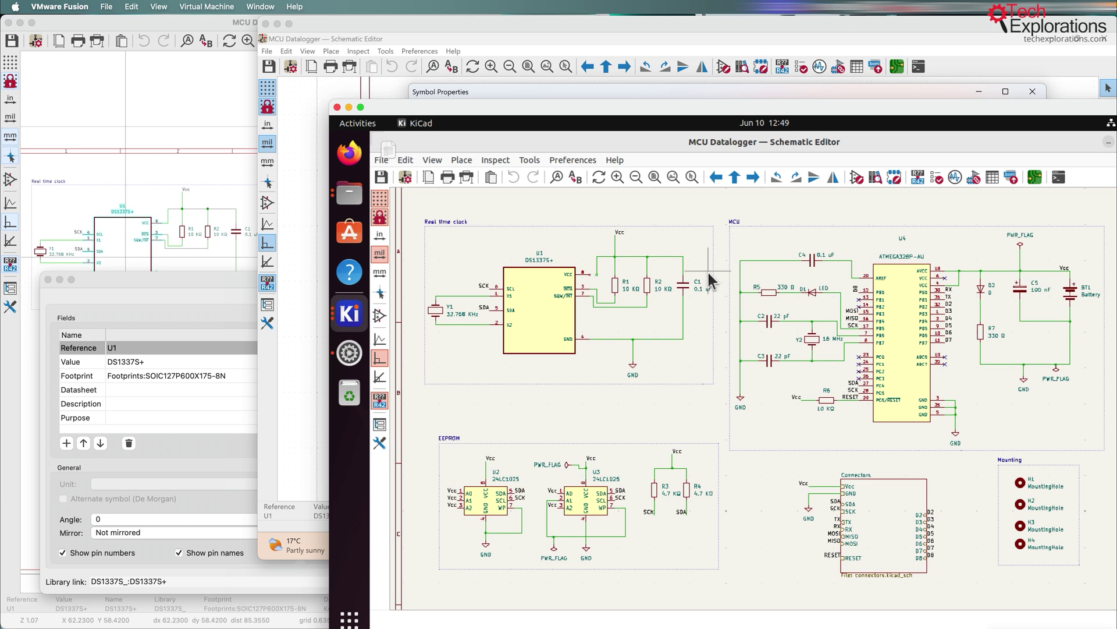
drag(868, 112, 831, 103)
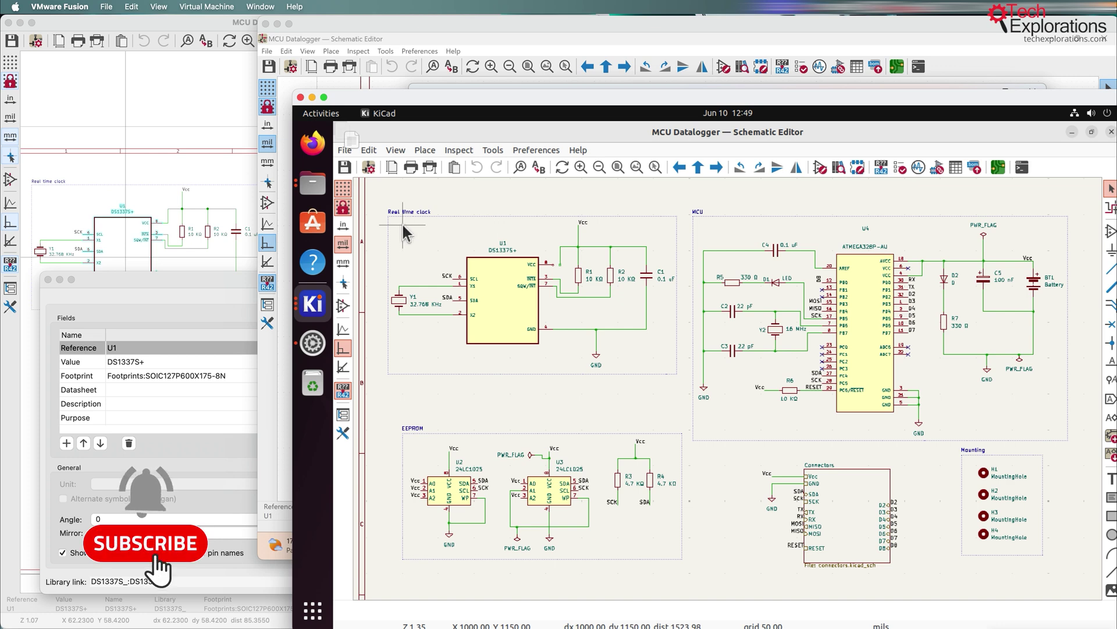
- Create a new personal schematic colour theme in Preferences > Colors, entering its name
click(524, 151)
click(547, 198)
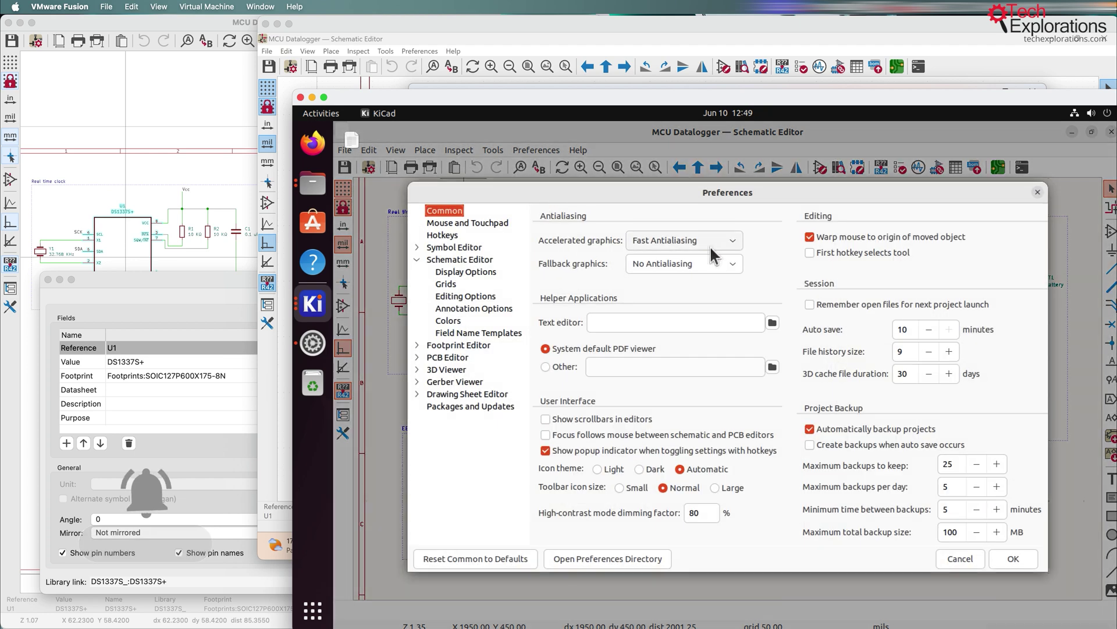
click(446, 321)
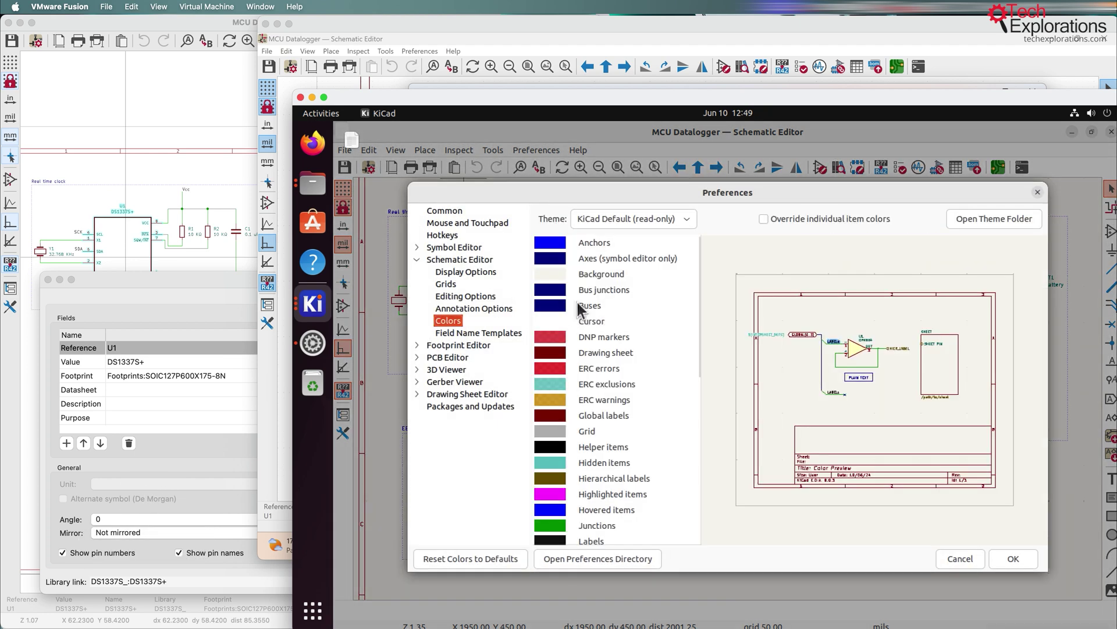
click(662, 223)
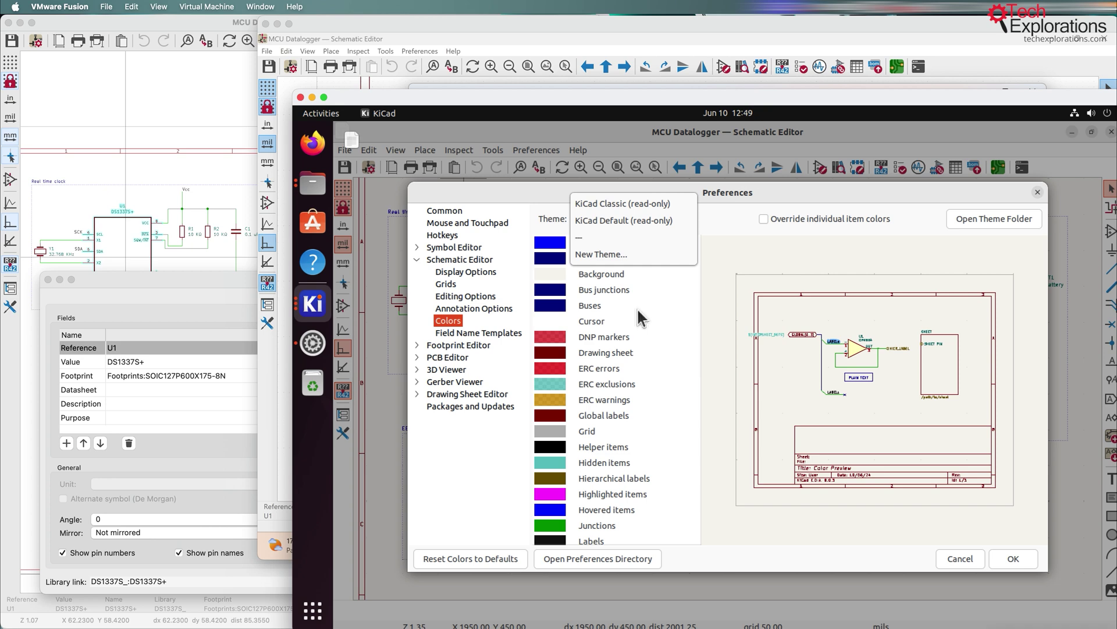
click(600, 254)
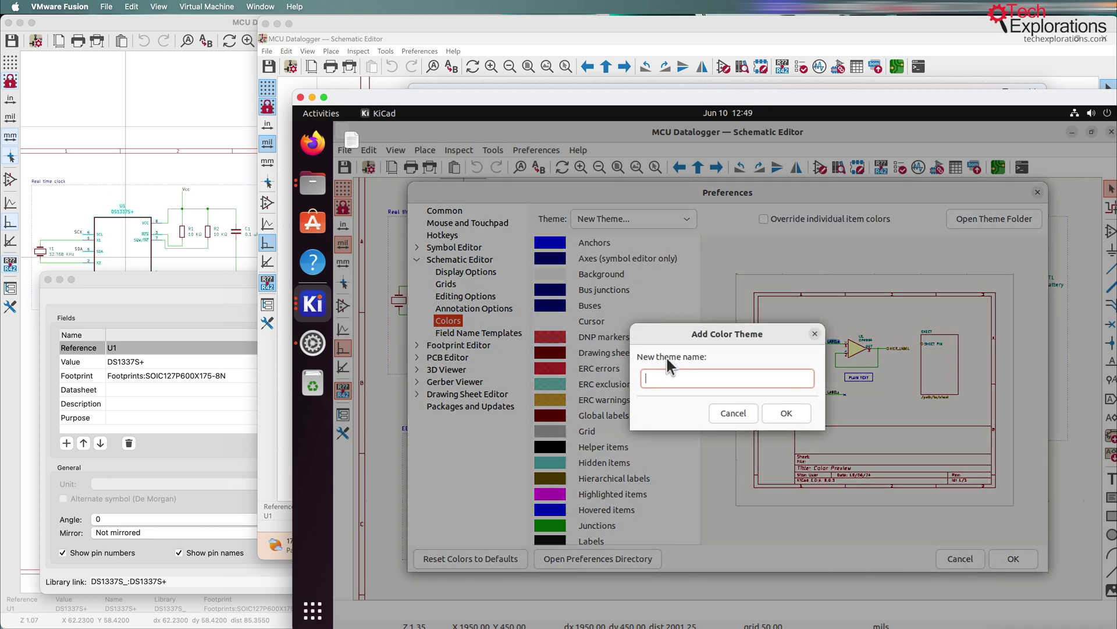
text(Peter's theme)
key(Return)
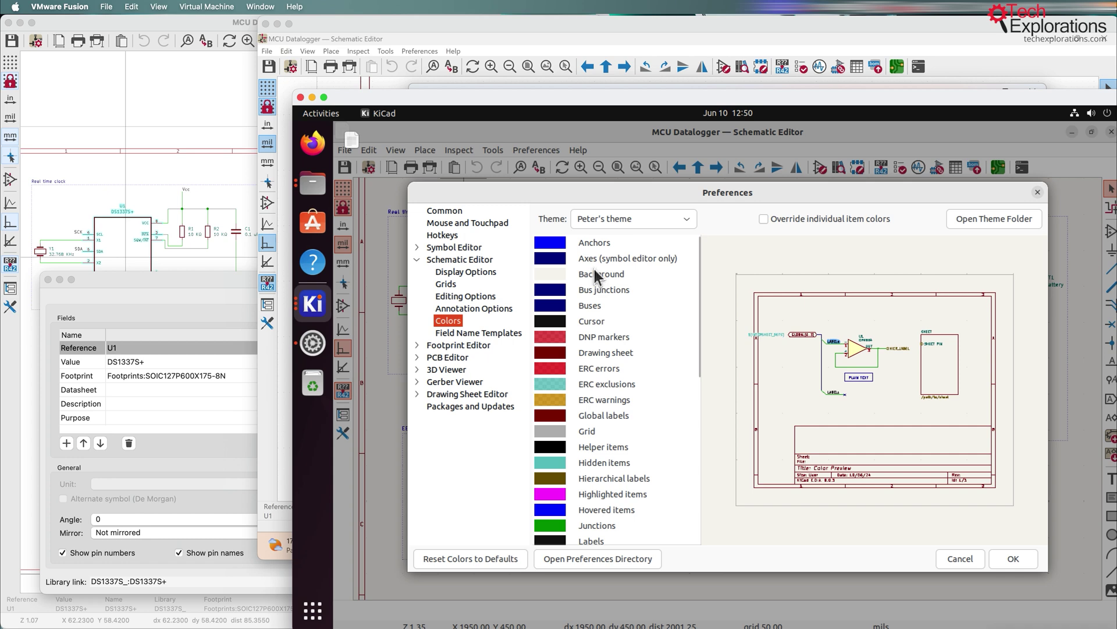
- Set the new theme's background to white and apply it to the schematic
click(553, 271)
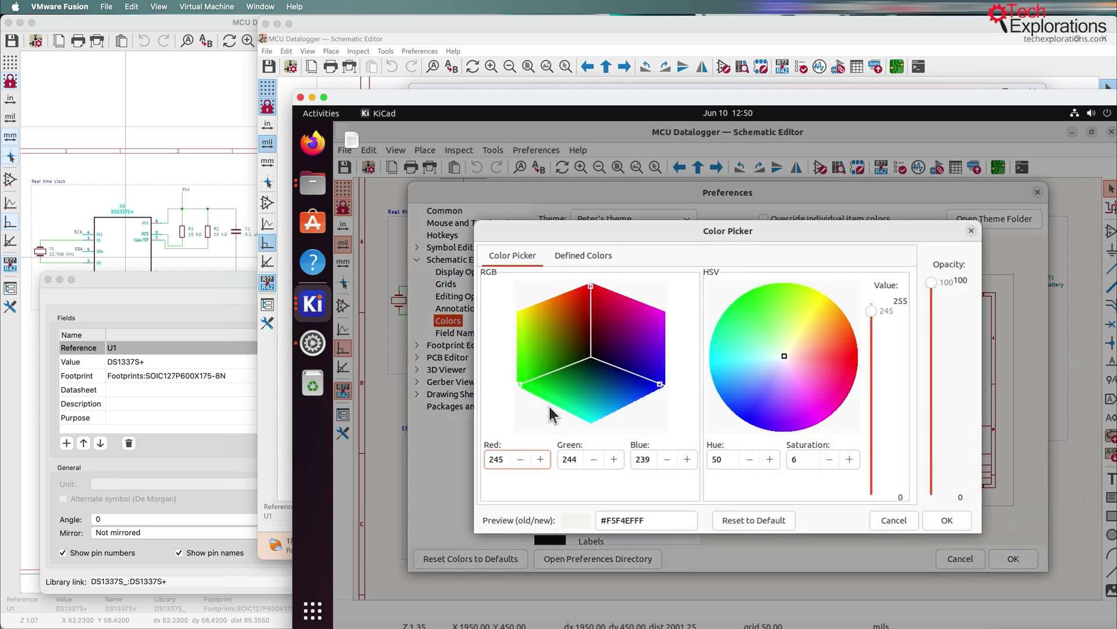
click(574, 258)
click(500, 419)
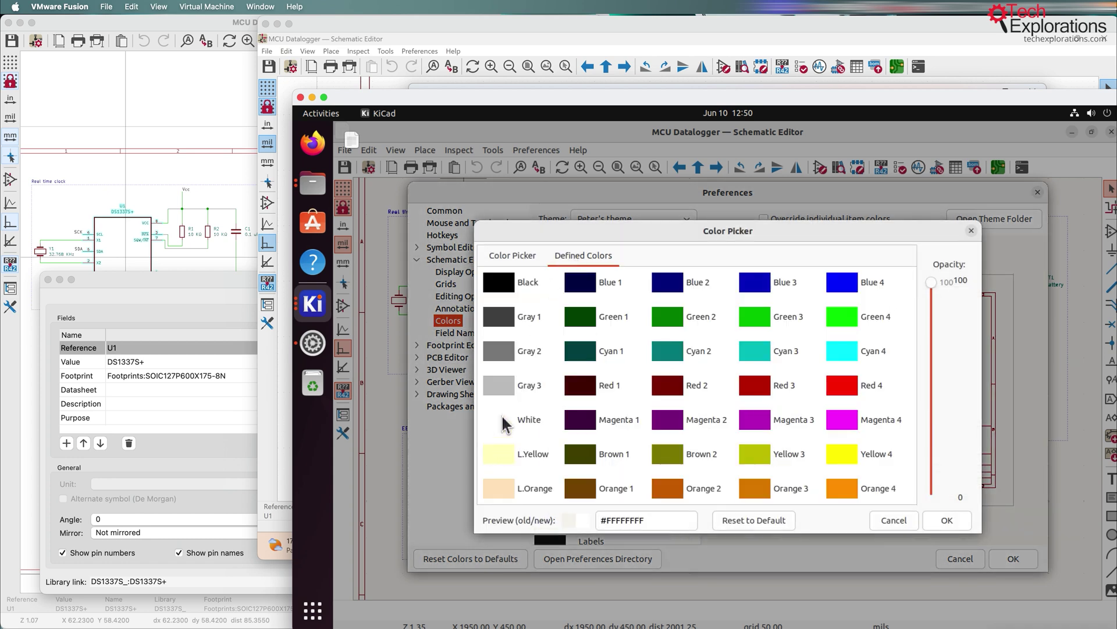
click(943, 524)
click(1011, 558)
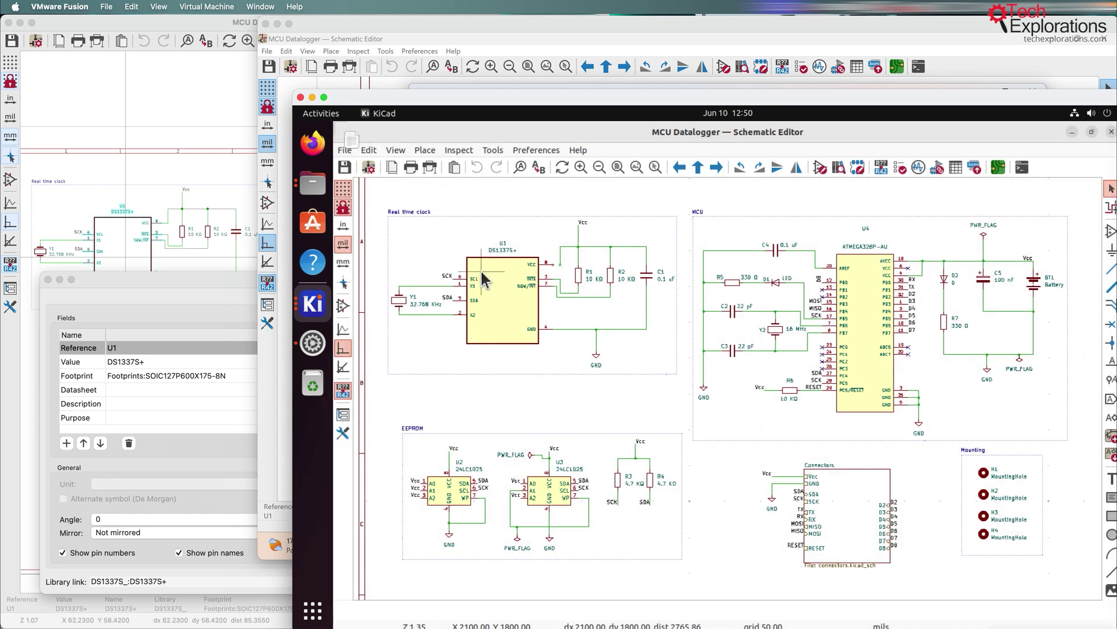
- Open U1's symbol properties on Ubuntu and arrange it beside the macOS dialog
double_click(498, 302)
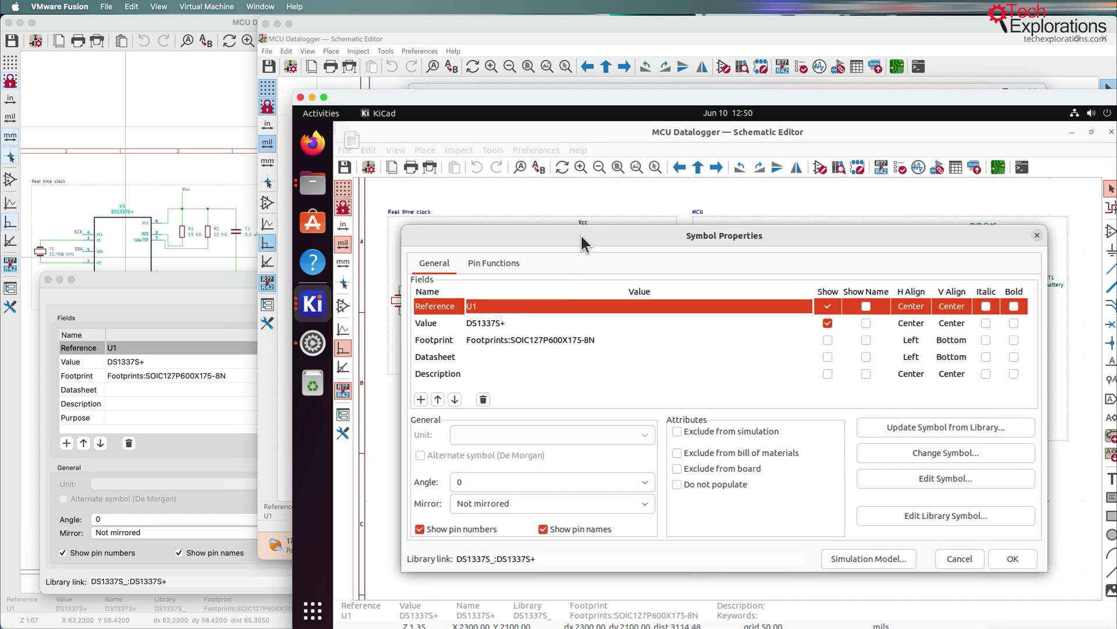
drag(581, 235, 581, 186)
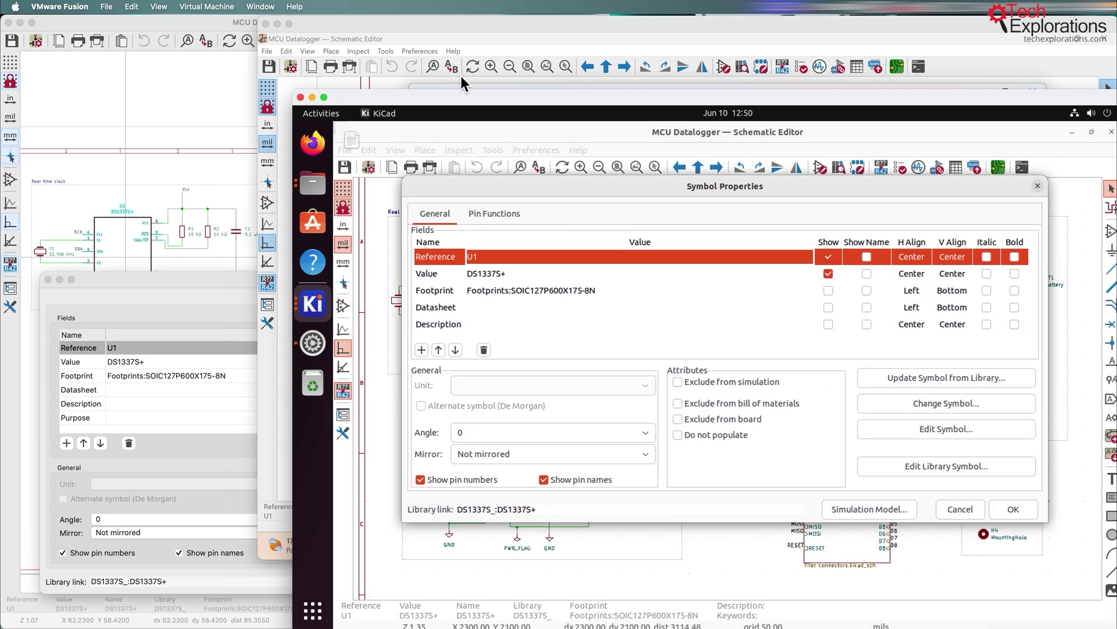
drag(436, 103, 501, 86)
click(153, 269)
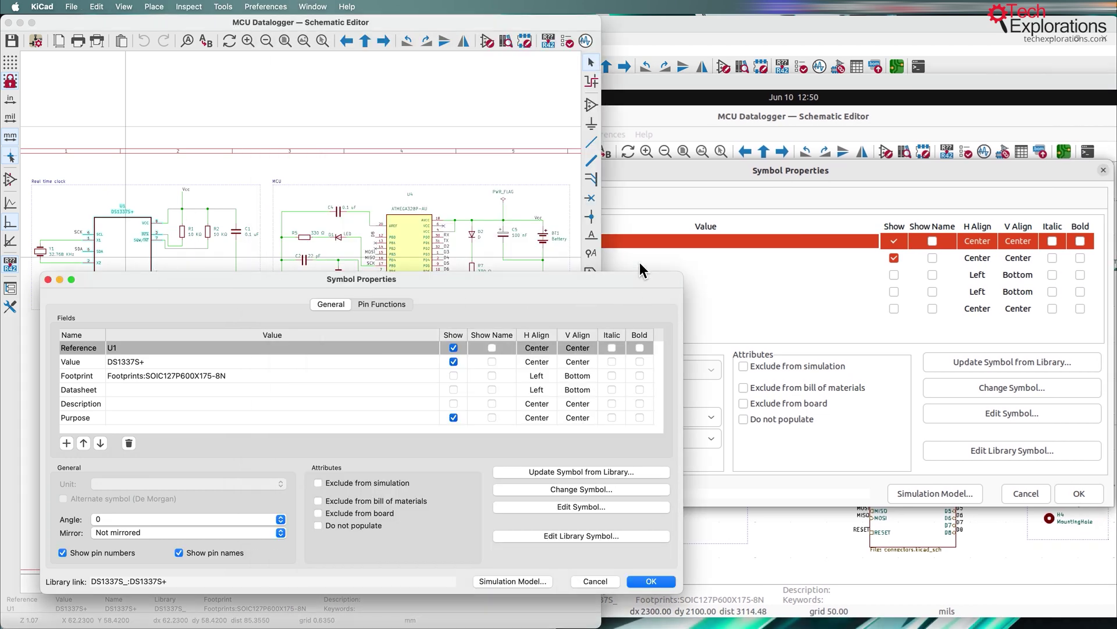
click(668, 169)
drag(668, 169, 654, 116)
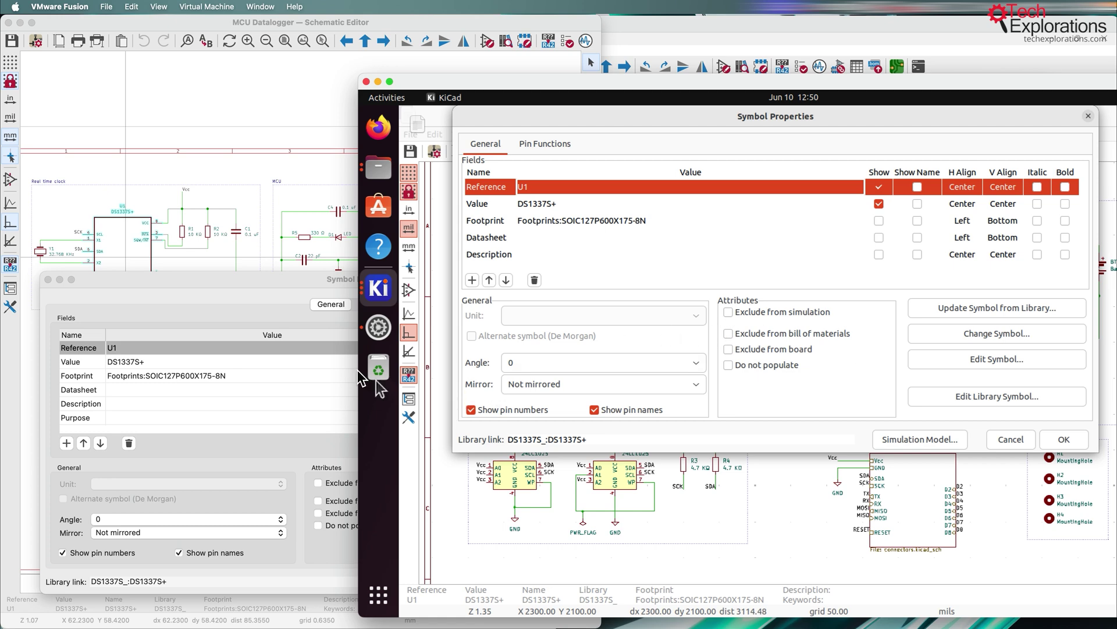
- Compare U1's Pin Functions and General tabs on macOS and Ubuntu
click(266, 306)
click(381, 304)
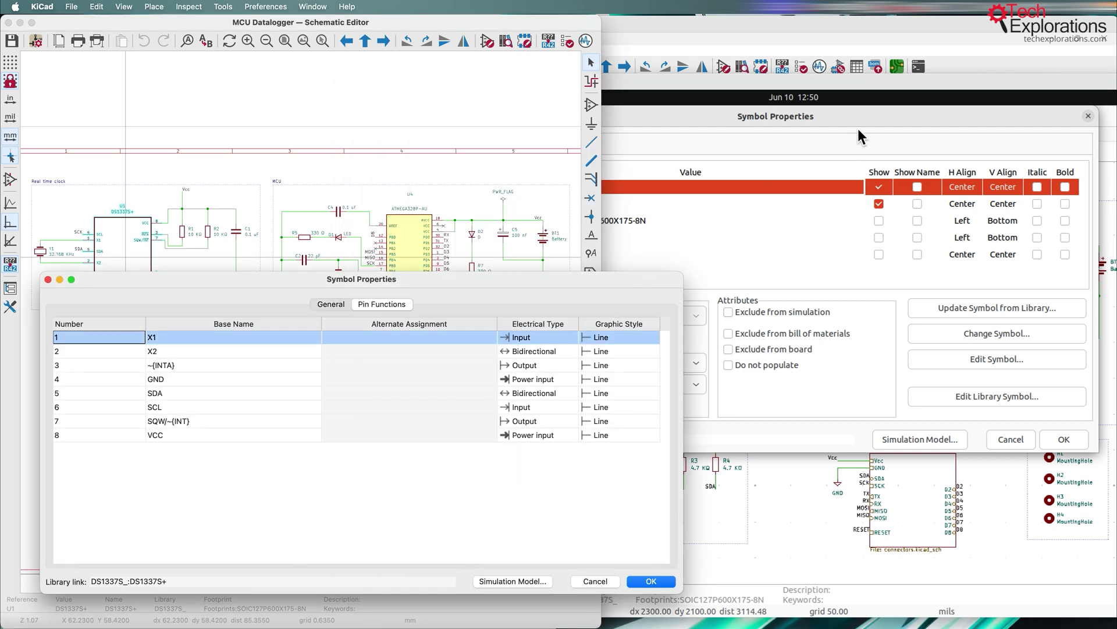
click(812, 138)
click(544, 144)
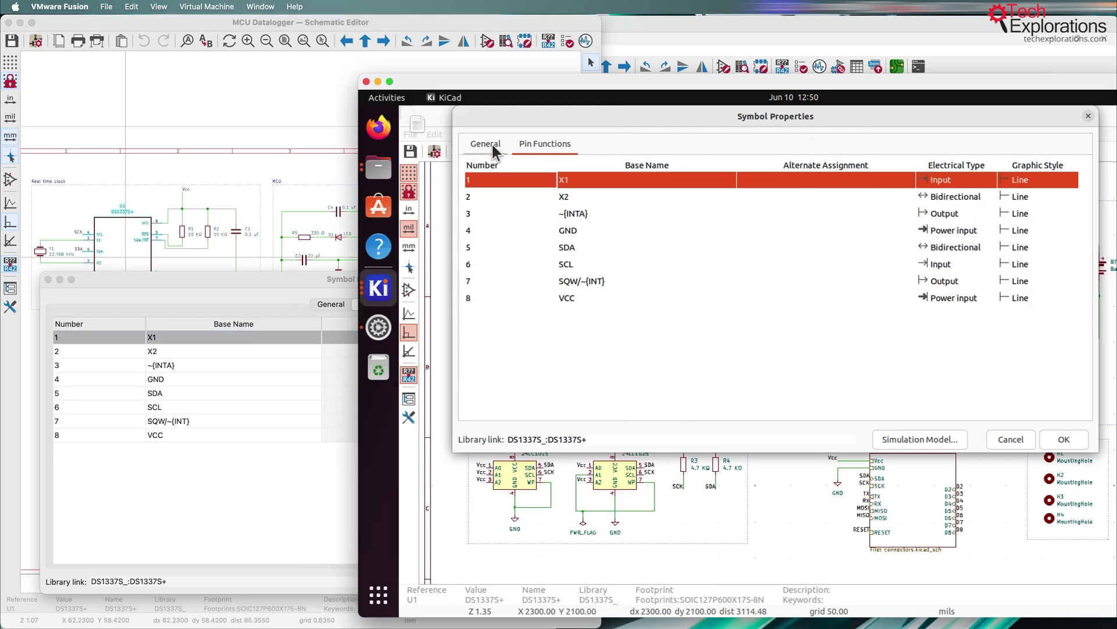
click(492, 145)
click(546, 143)
click(484, 144)
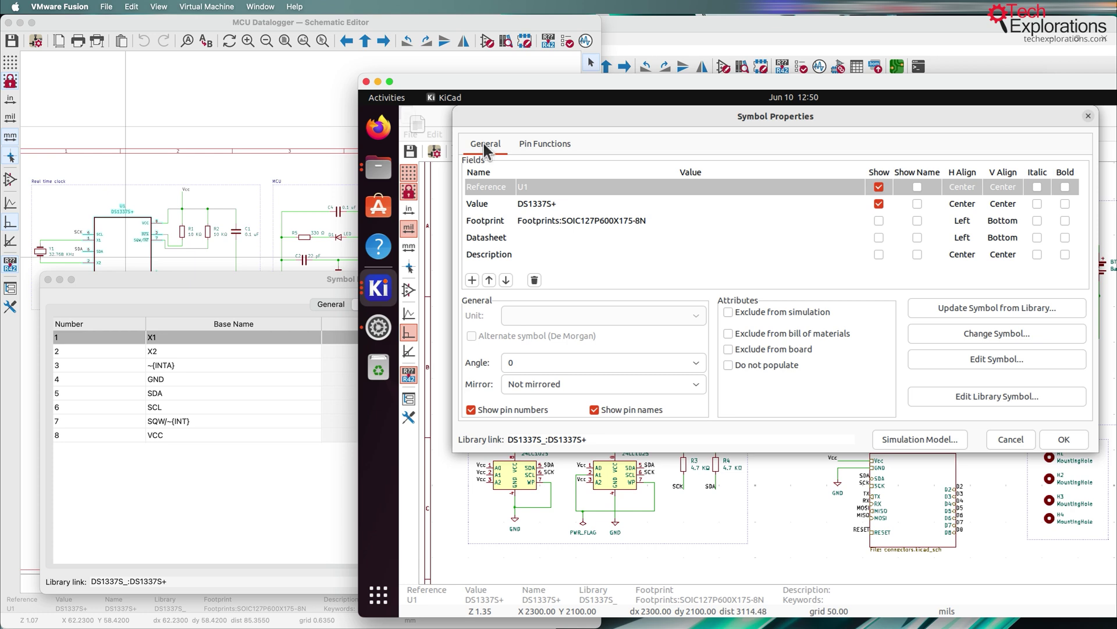
- Close both U1 dialogs and close the macOS schematic with Discard Changes
click(1088, 116)
click(274, 291)
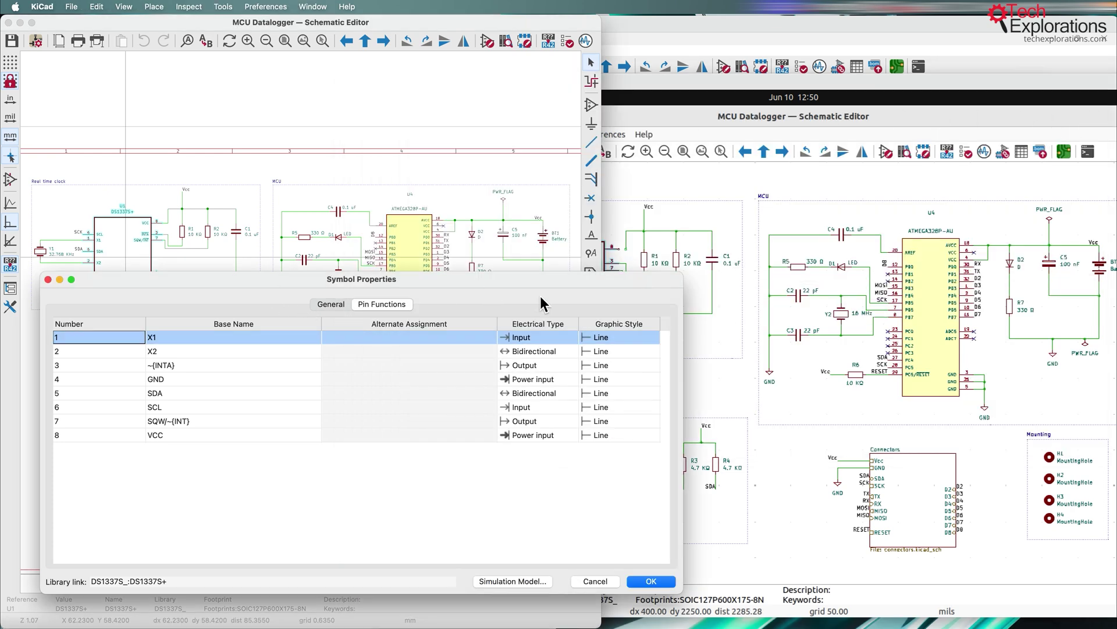
click(646, 581)
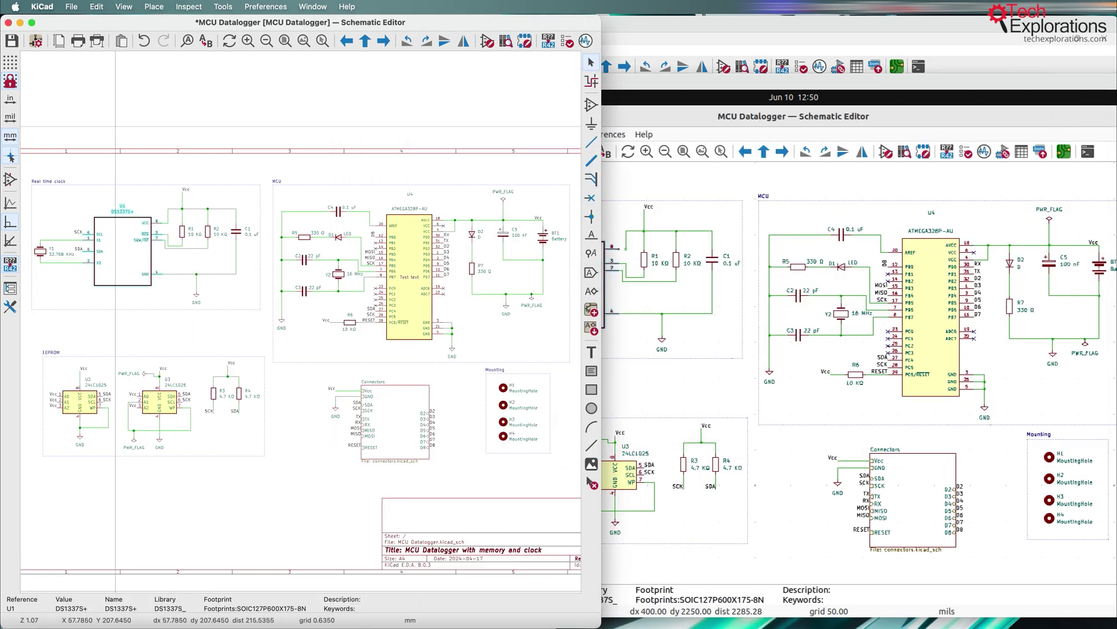
click(487, 86)
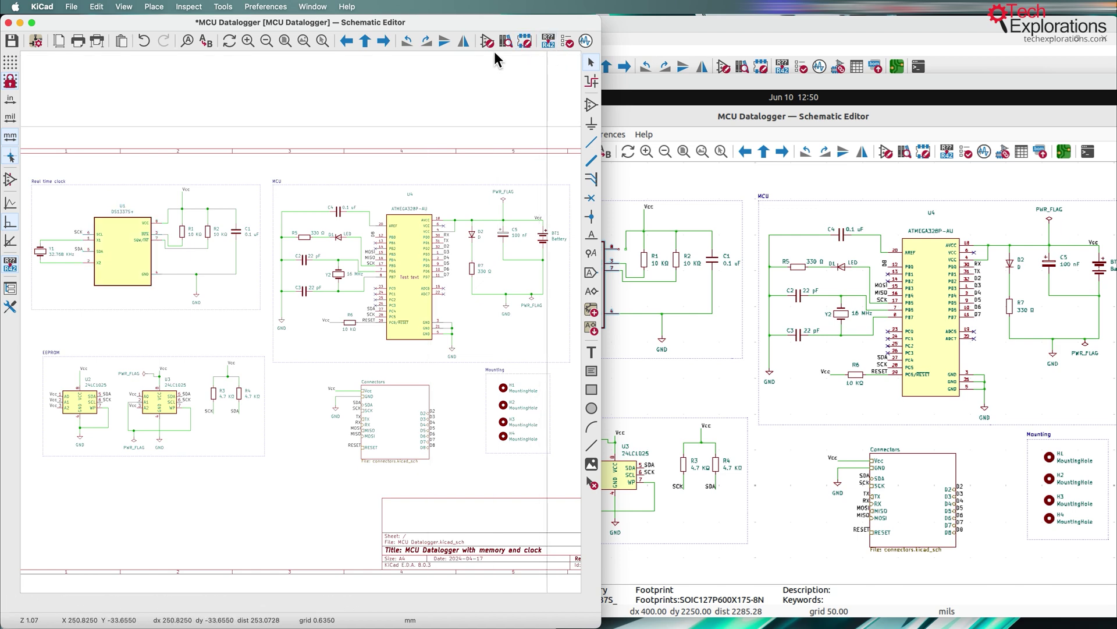
click(8, 23)
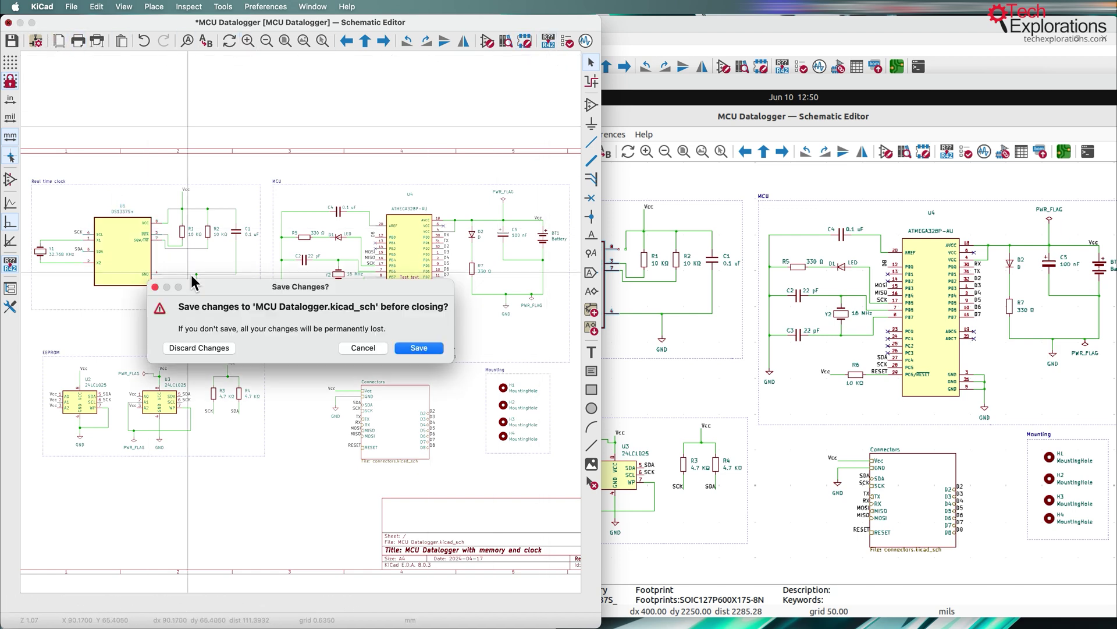
click(210, 351)
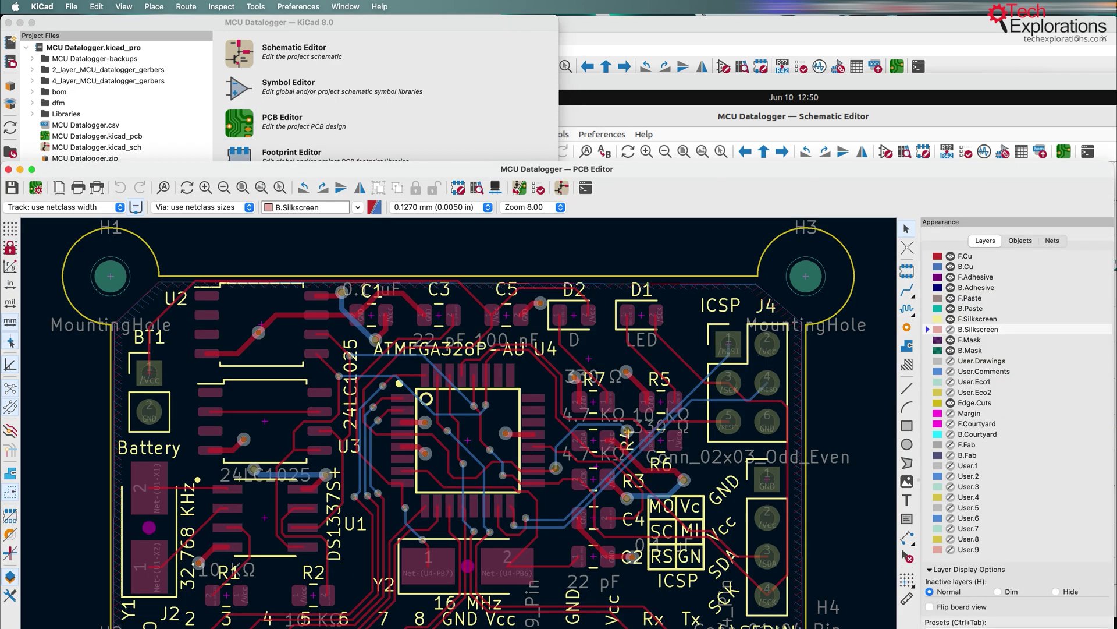
- Resize the macOS PCB Editor and zoom to fit the whole MCU Datalogger board
drag(982, 628, 571, 606)
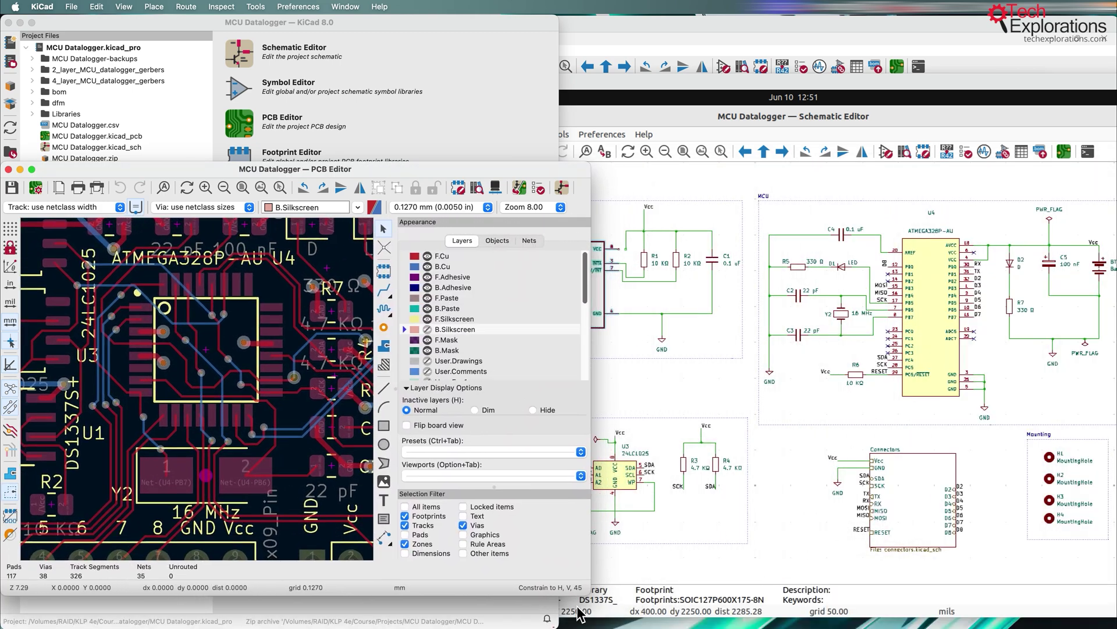
drag(410, 167, 409, 32)
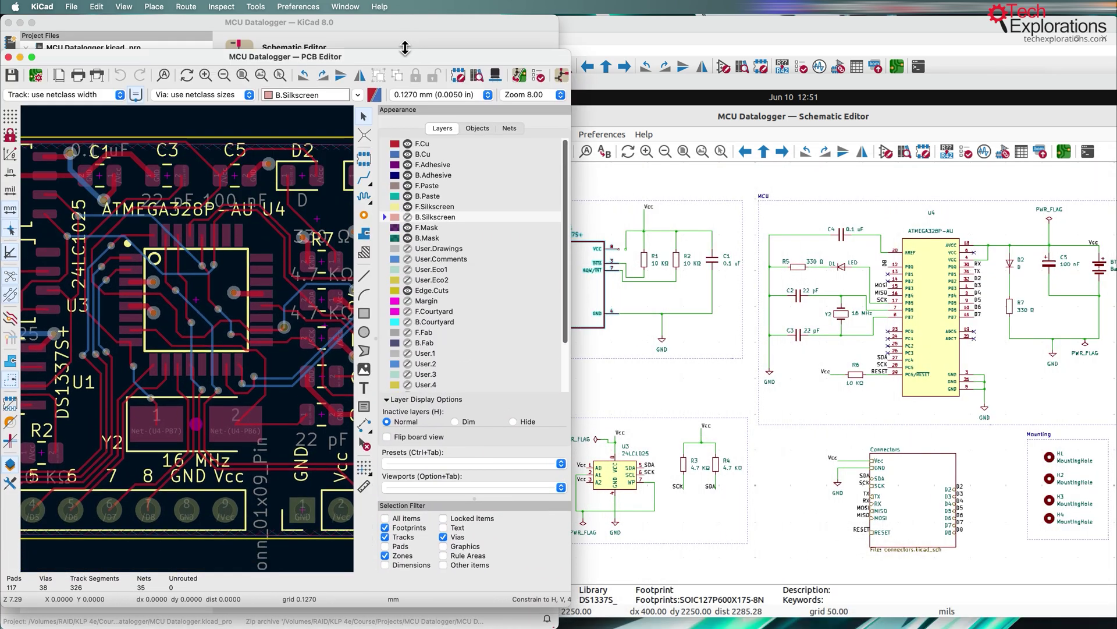
click(259, 58)
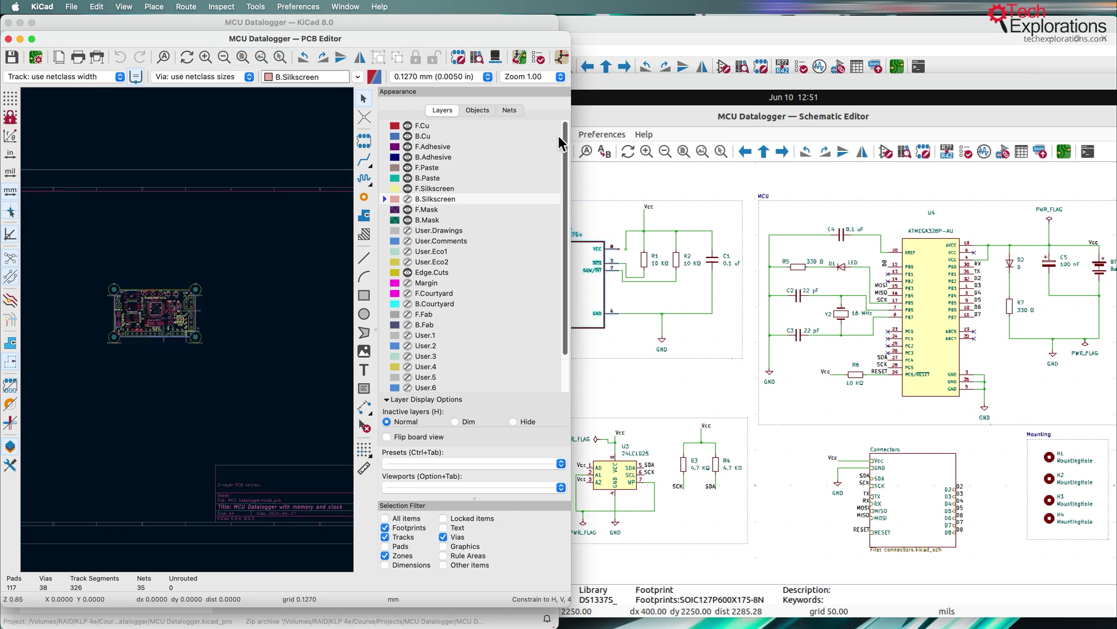
click(260, 57)
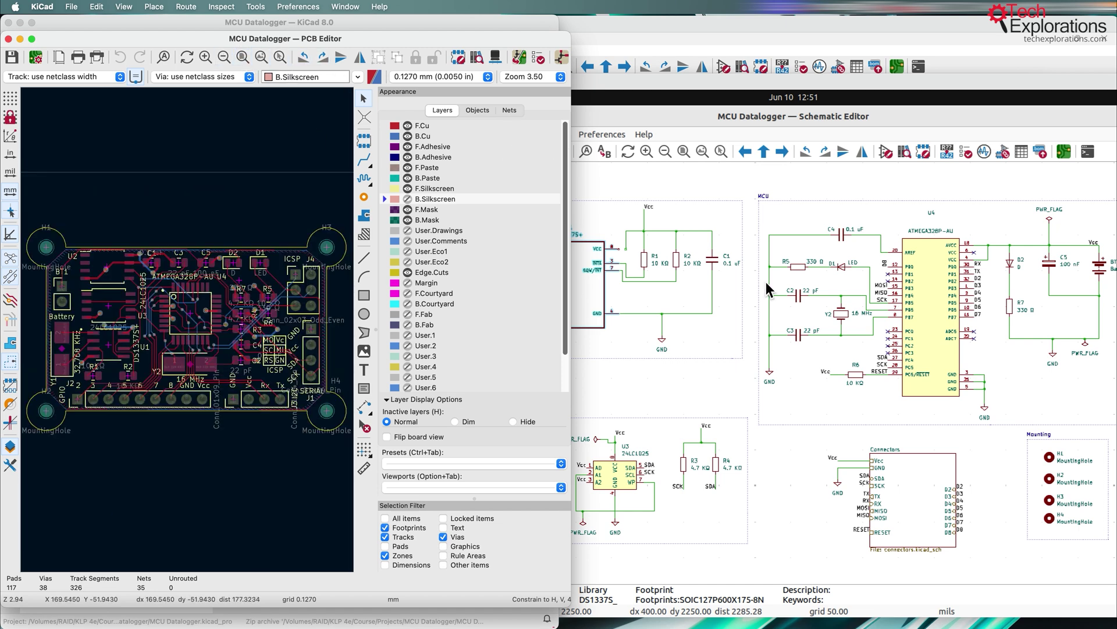
click(880, 110)
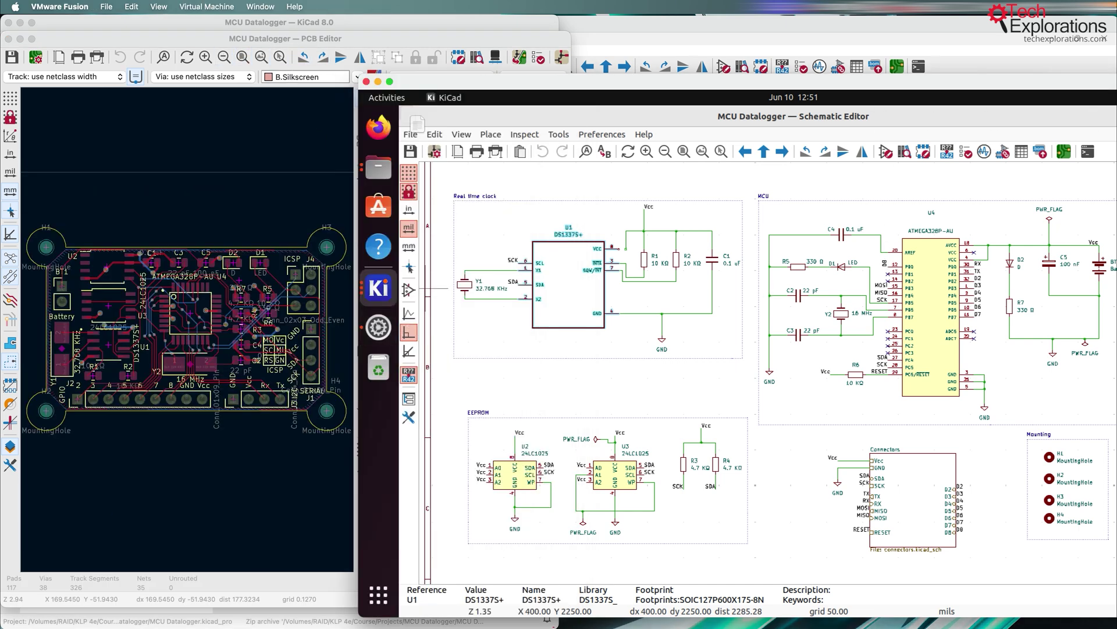
- Quit the Ubuntu schematic editor, open the board in PCB Editor and browse the Appearance tabs
key(ctrl+q)
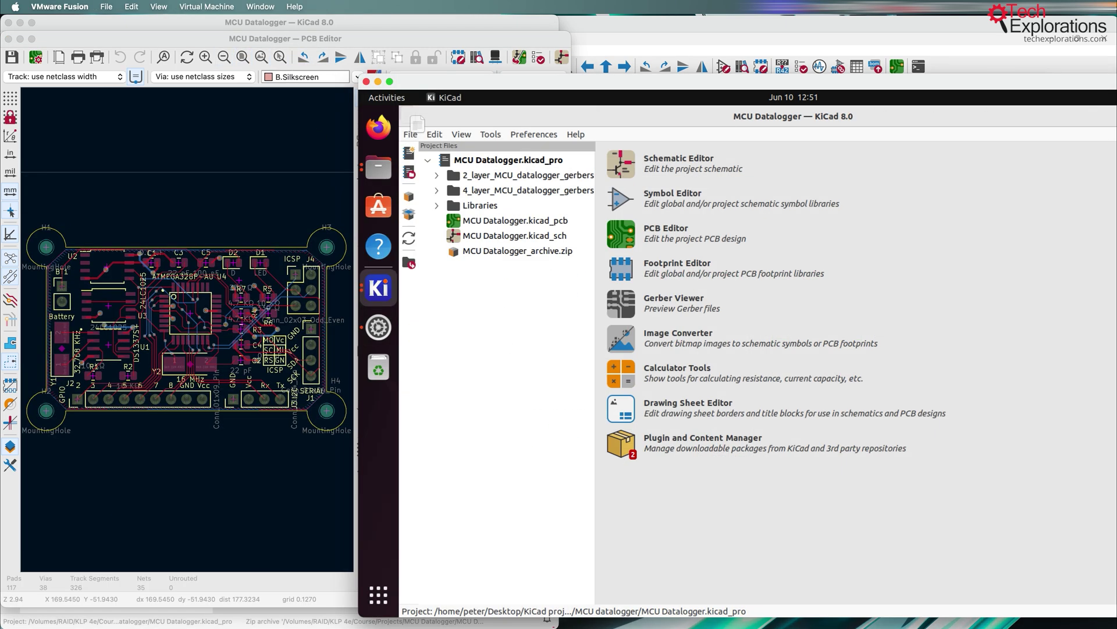
click(629, 238)
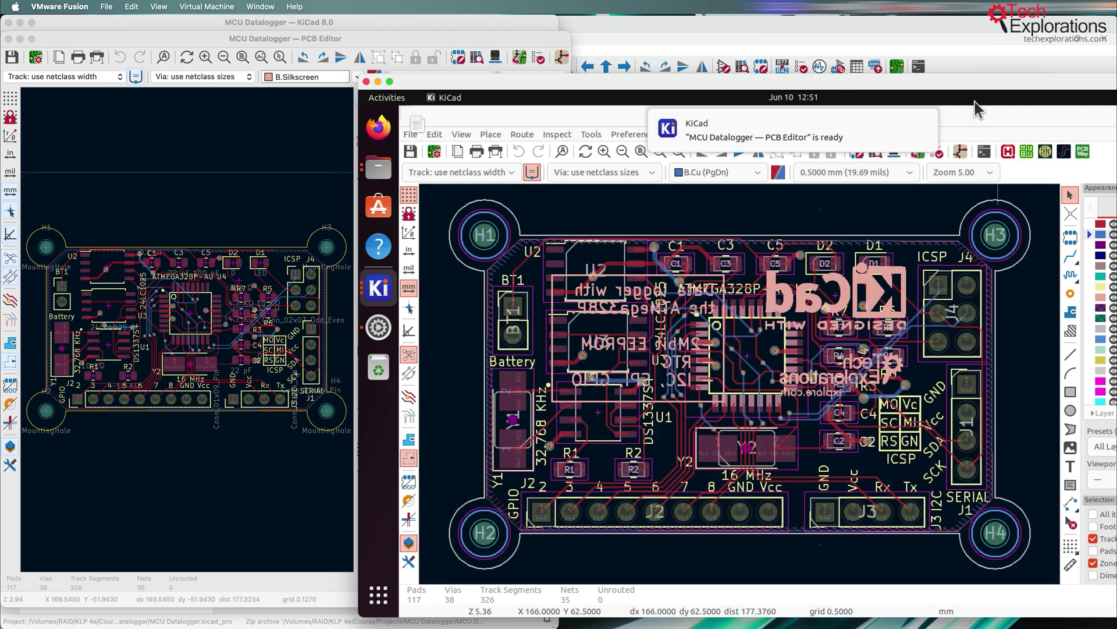
drag(976, 86, 909, 85)
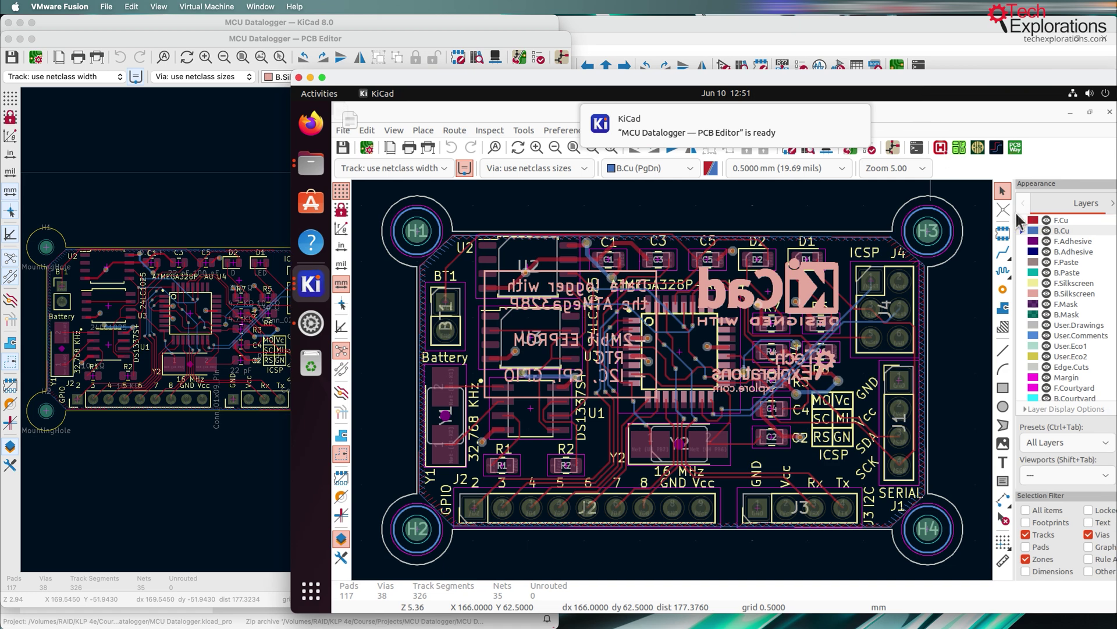
drag(1016, 220, 947, 219)
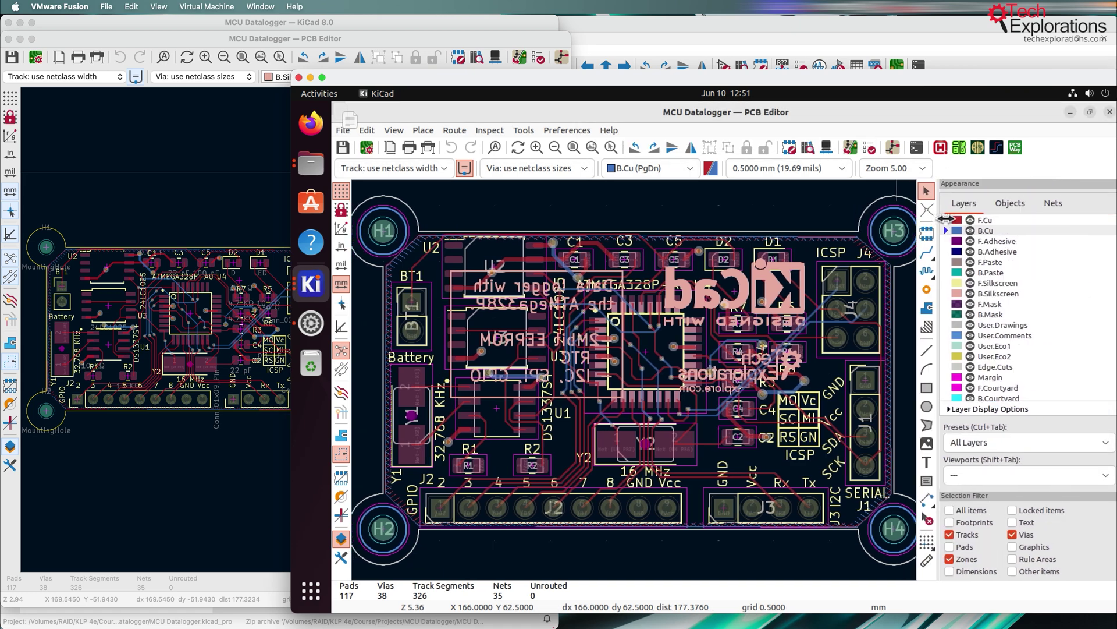
click(1024, 202)
click(1056, 205)
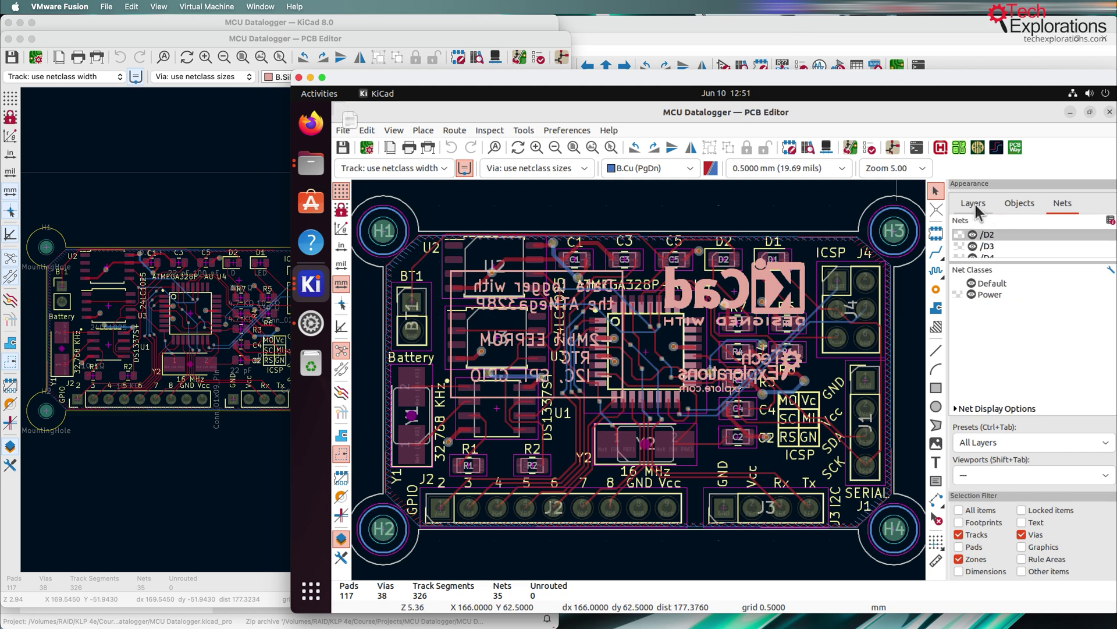
click(975, 201)
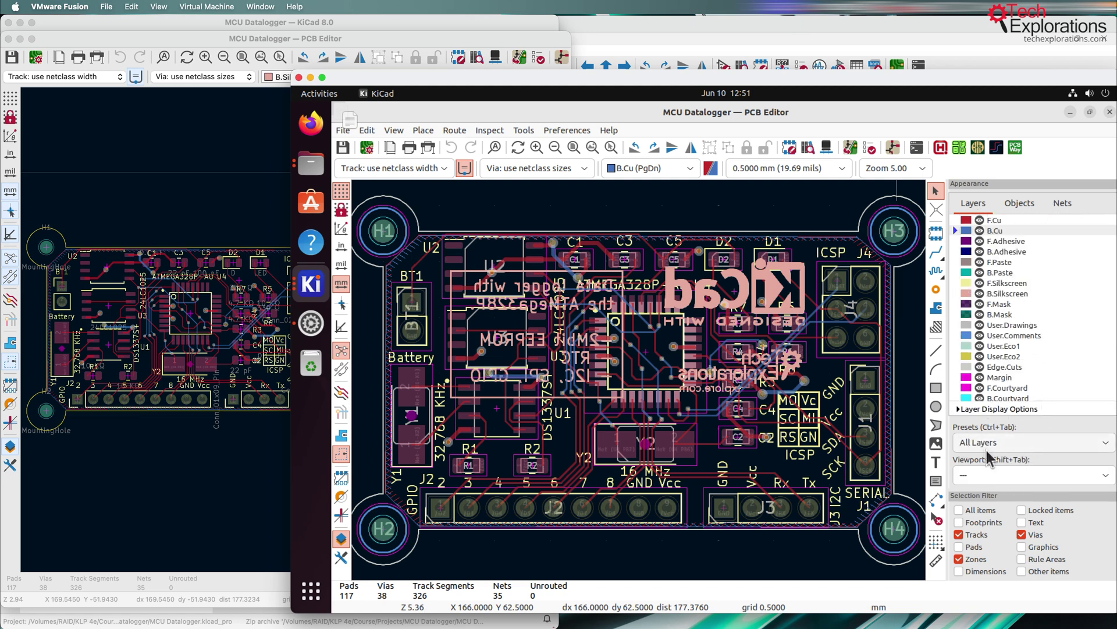
- Hide the Ubuntu Appearance and Properties panels so the whole board shows, then return to macOS
click(340, 556)
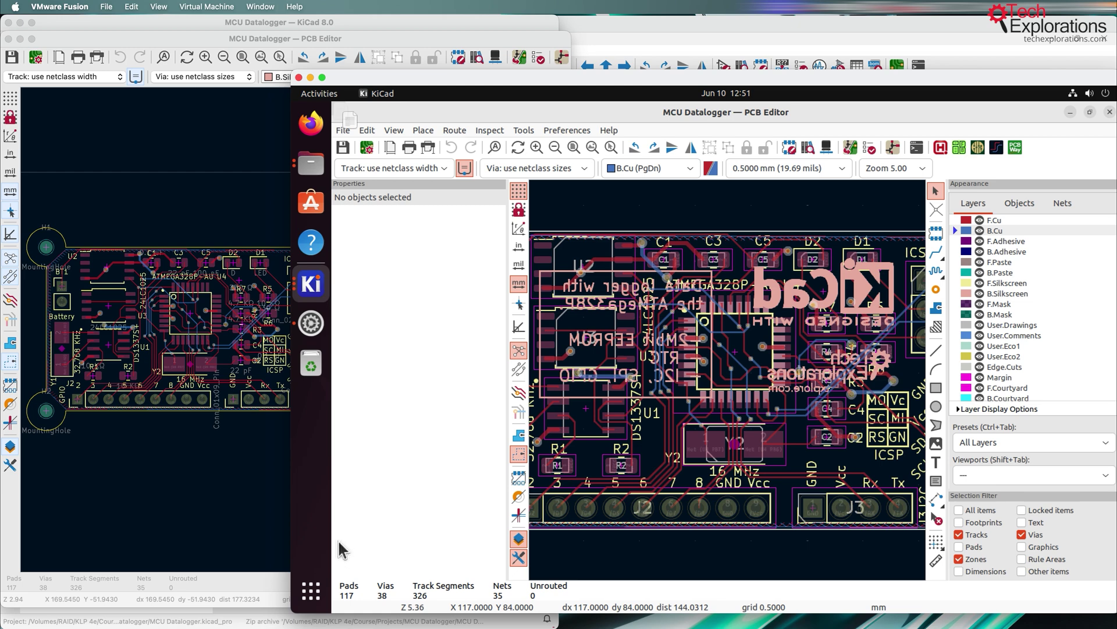
click(519, 540)
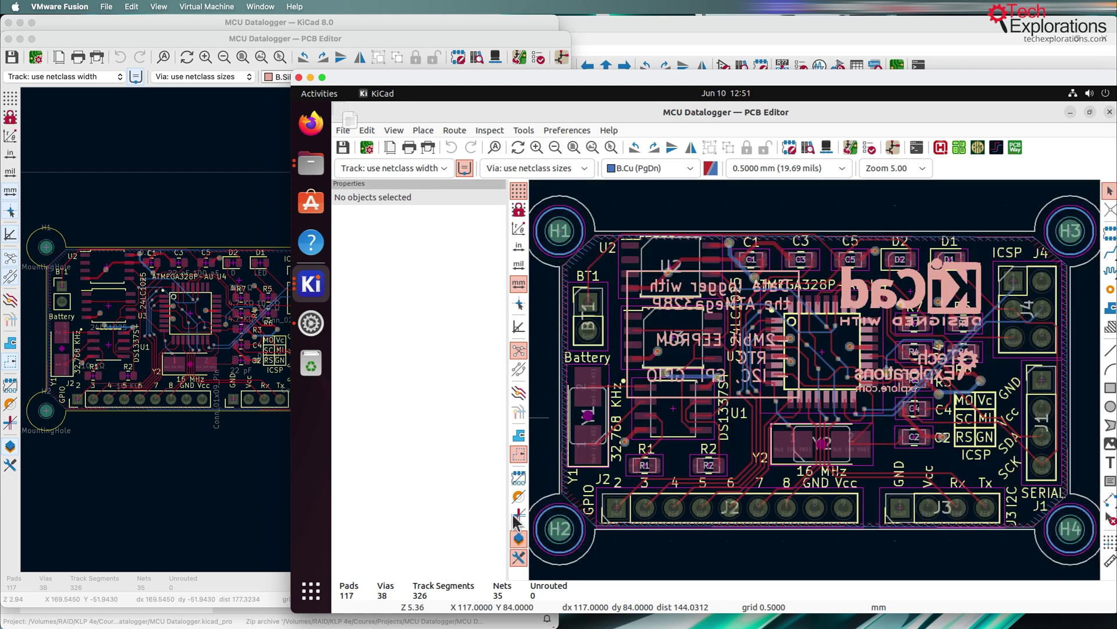
click(519, 557)
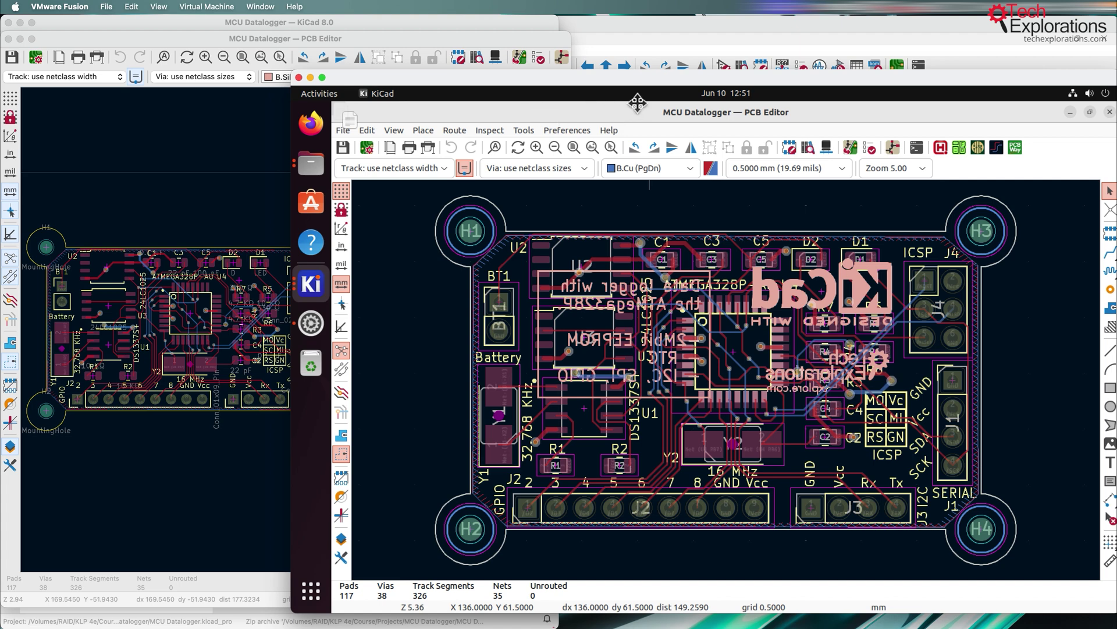
drag(606, 93, 736, 88)
click(279, 217)
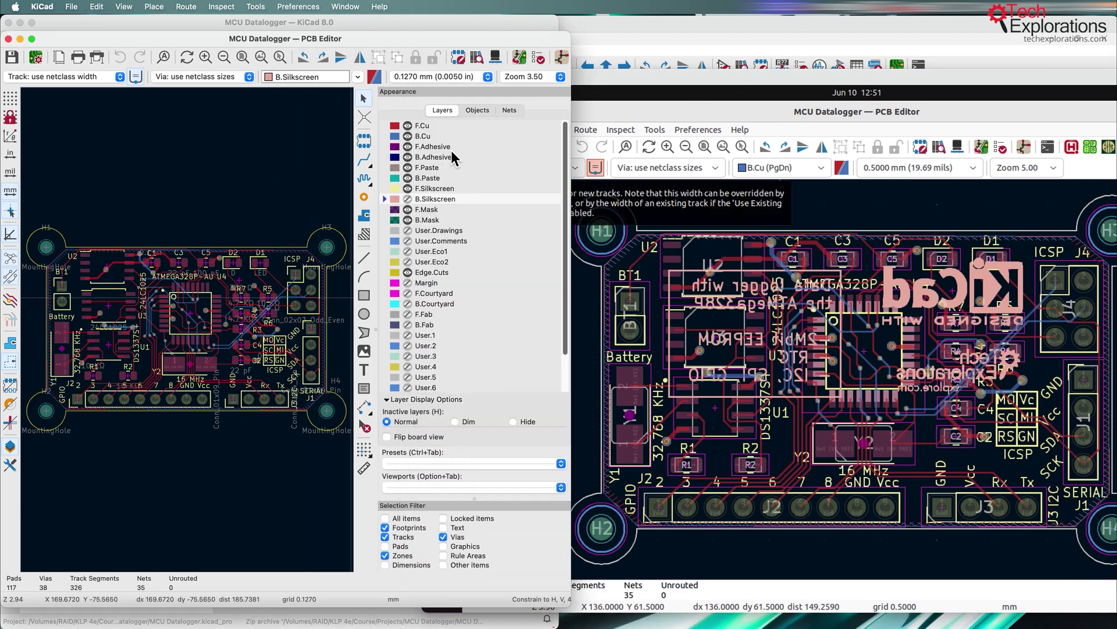
- Cycle through the Appearance panel's Layers, Objects and Nets tabs on macOS and Ubuntu
click(475, 112)
click(977, 209)
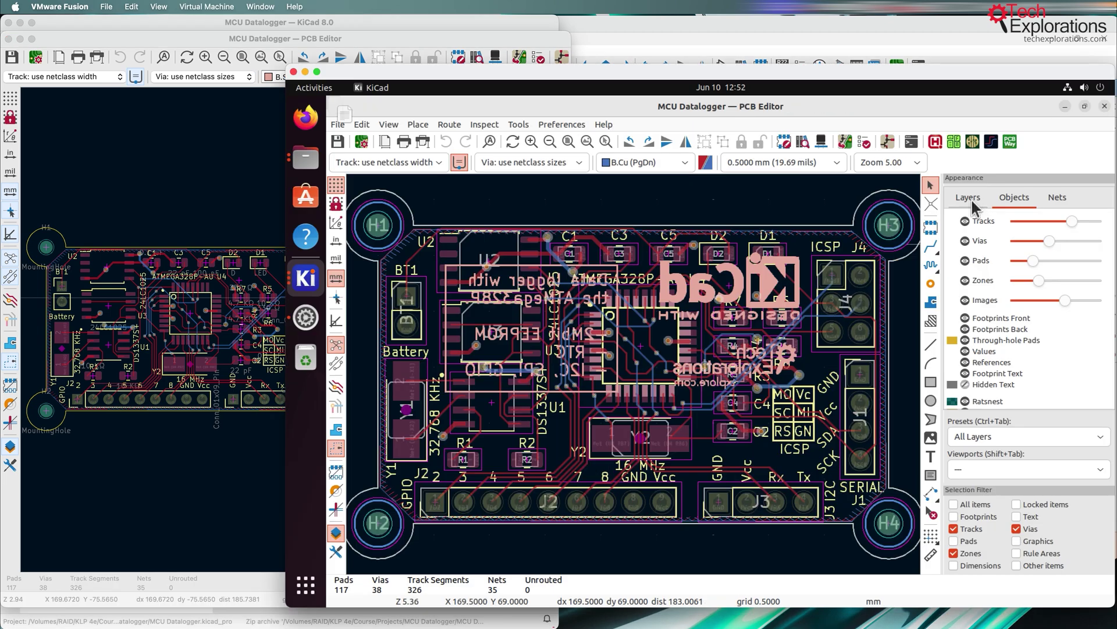
click(1057, 198)
click(976, 199)
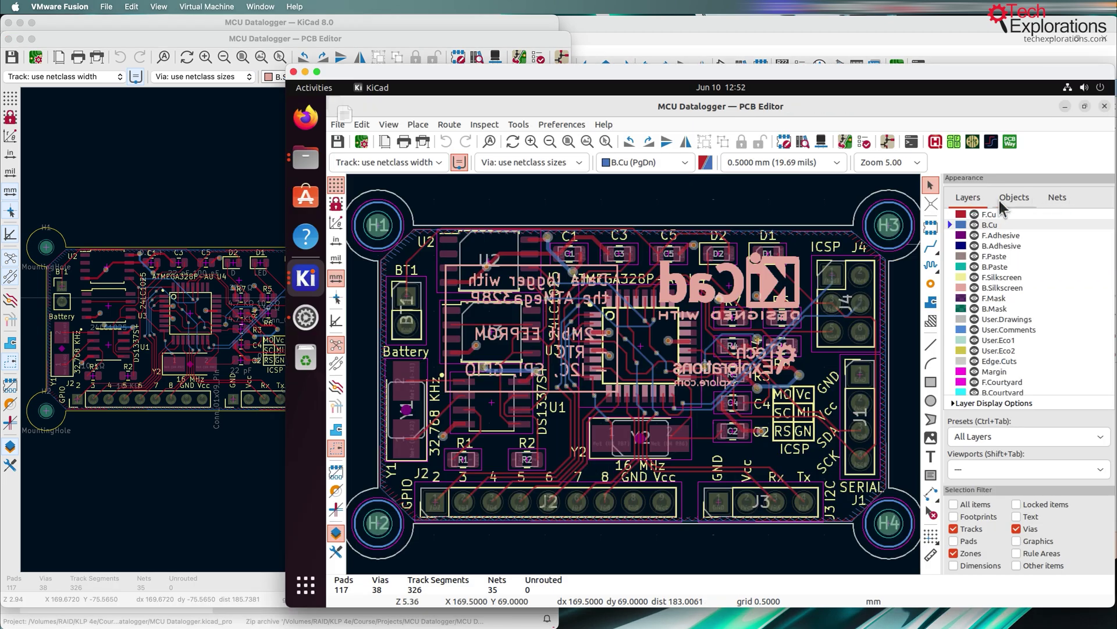
click(1014, 198)
click(1057, 198)
click(968, 198)
click(1005, 202)
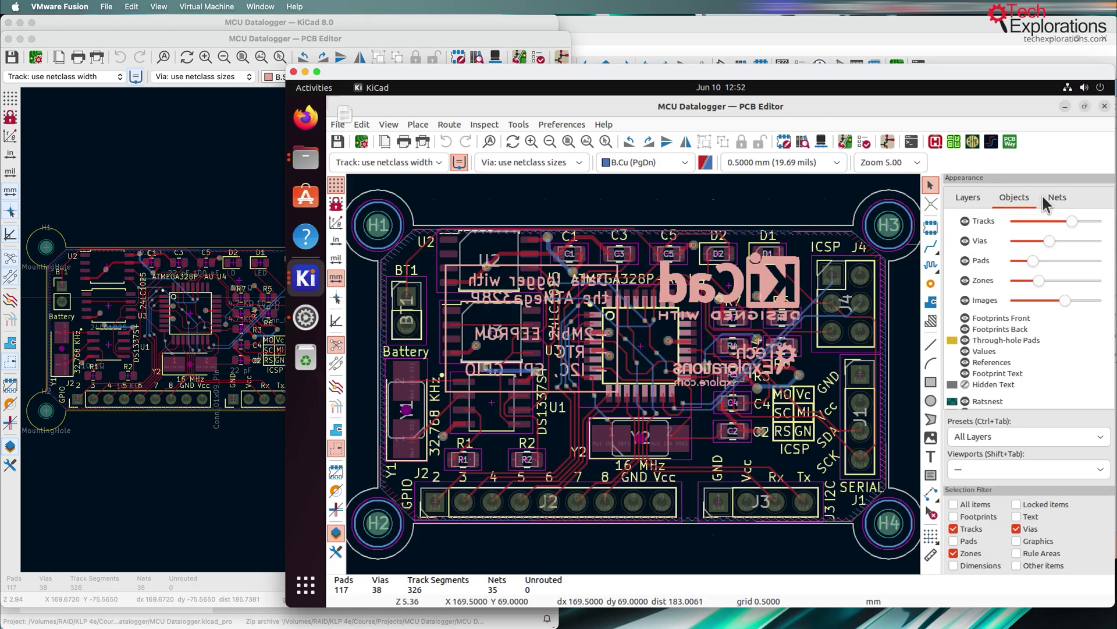
click(1057, 198)
click(969, 198)
click(1014, 198)
click(1057, 197)
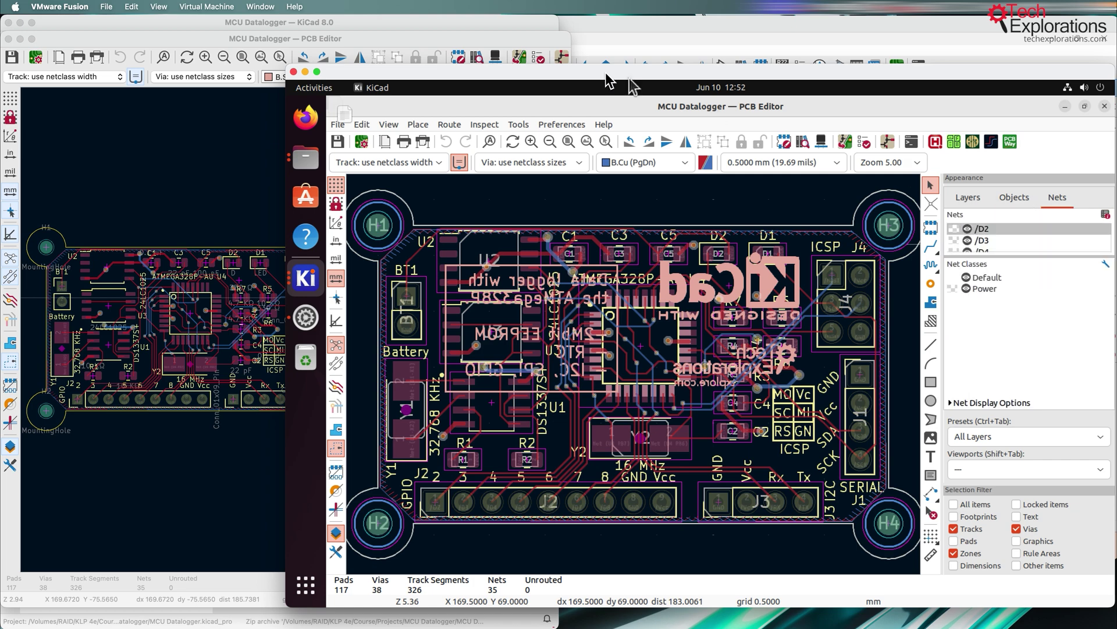
- On the Mac editor, swap the Appearance panel for Properties and inspect the U2 EEPROM footprint
click(256, 300)
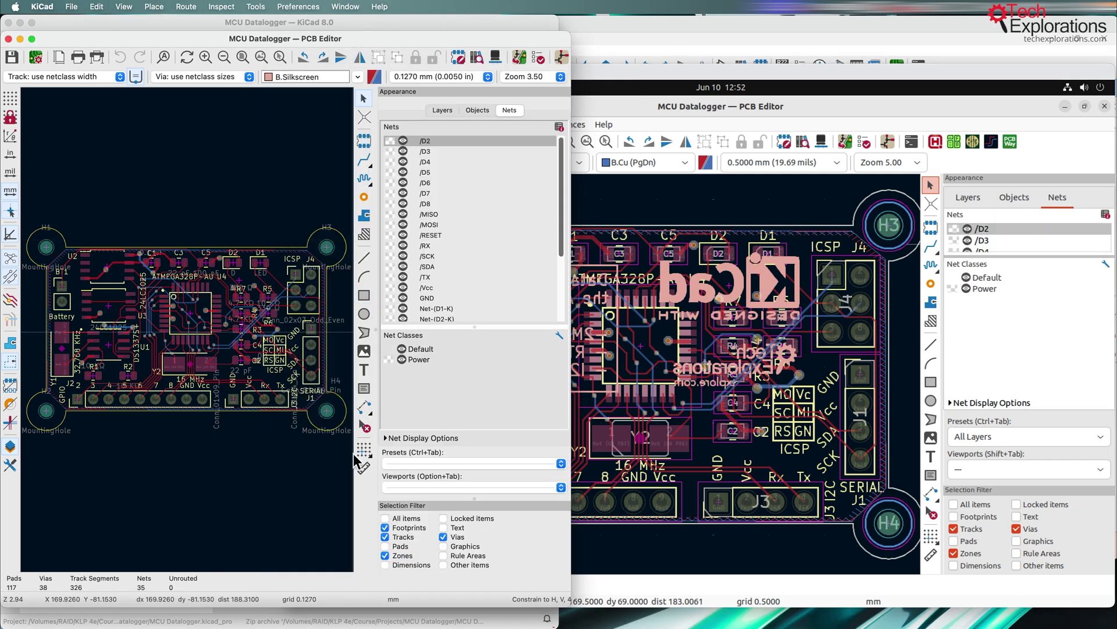
click(11, 465)
click(12, 466)
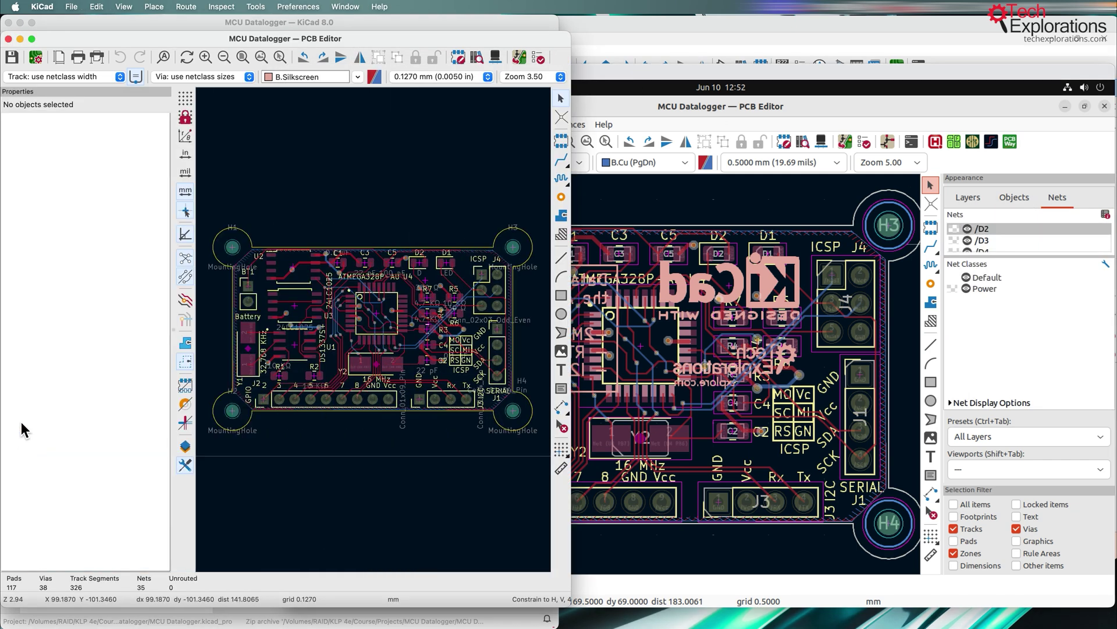
click(300, 311)
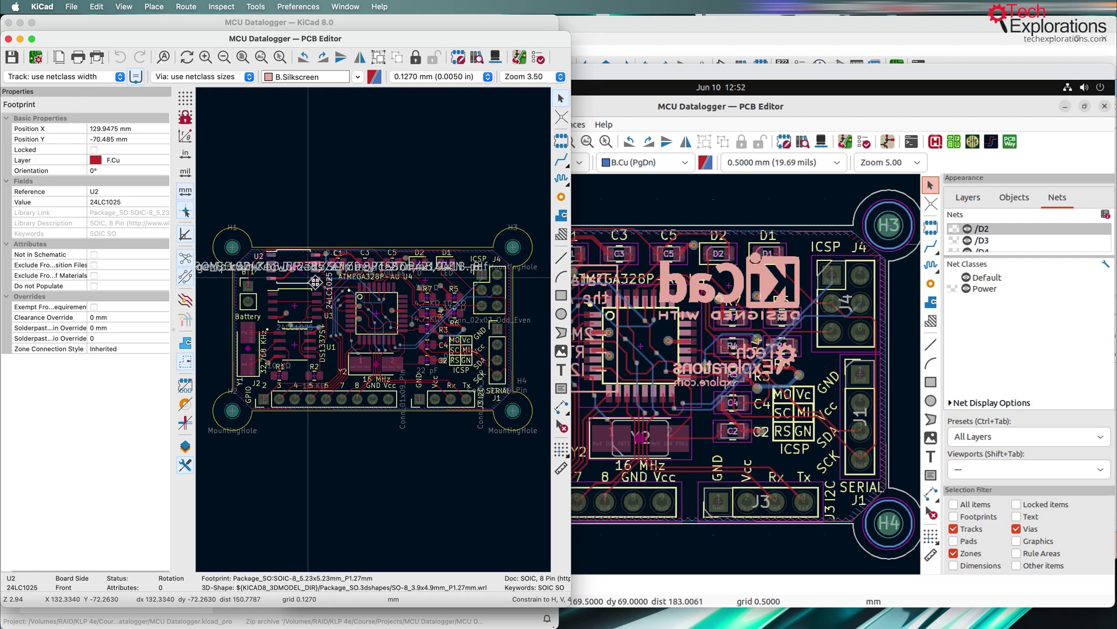
click(359, 203)
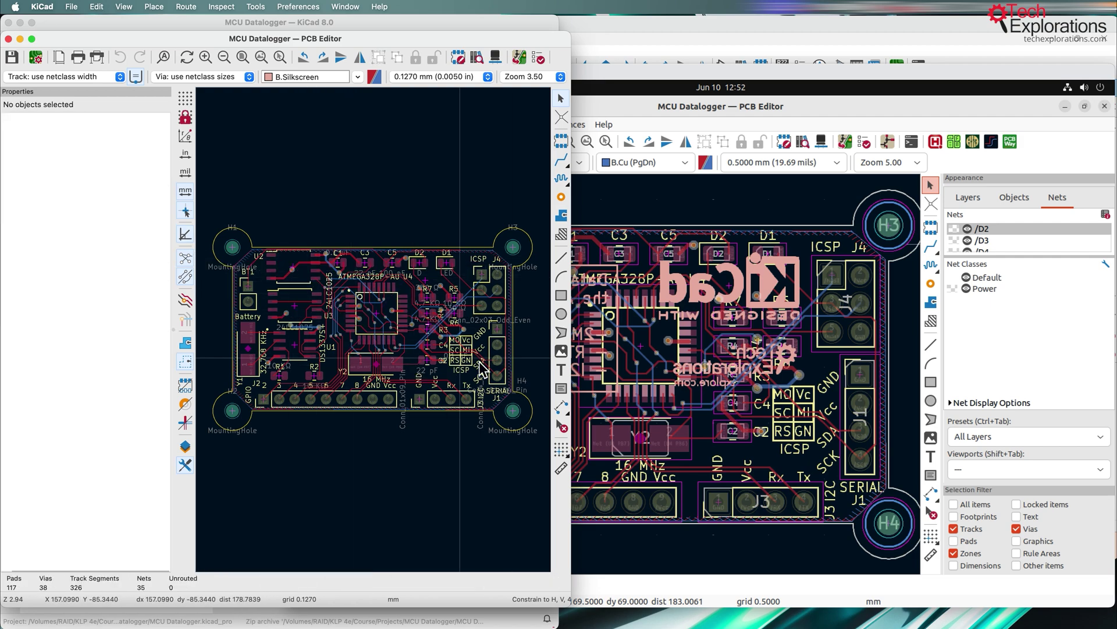
key(super+Tab)
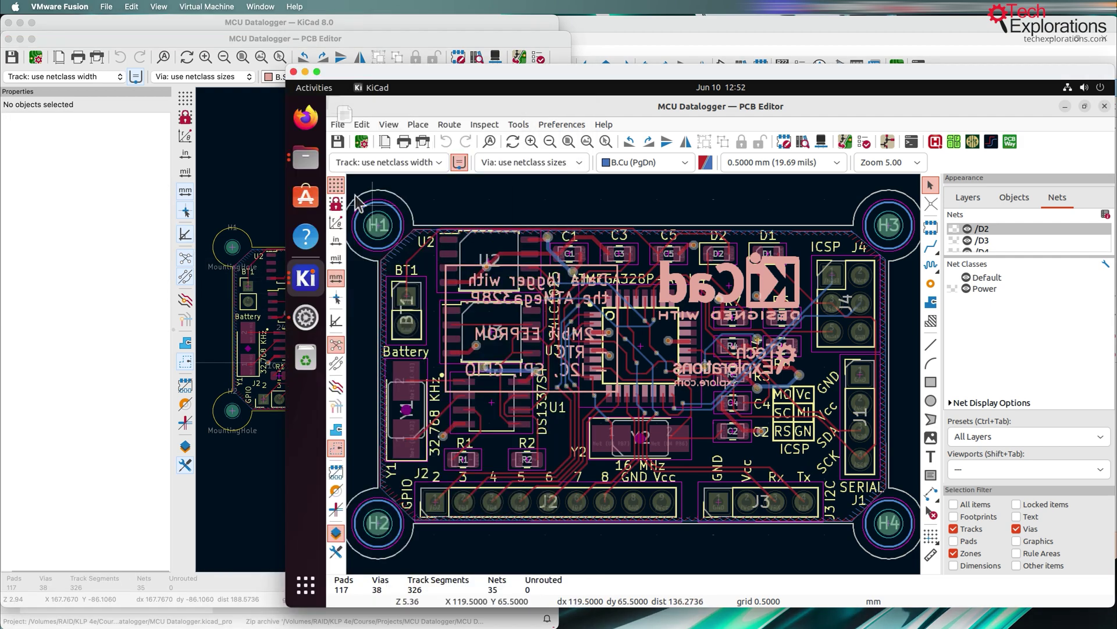
- In Ubuntu, show the Properties panel and inspect tracks, including the Net-(U4-AREF) track
click(336, 552)
click(513, 533)
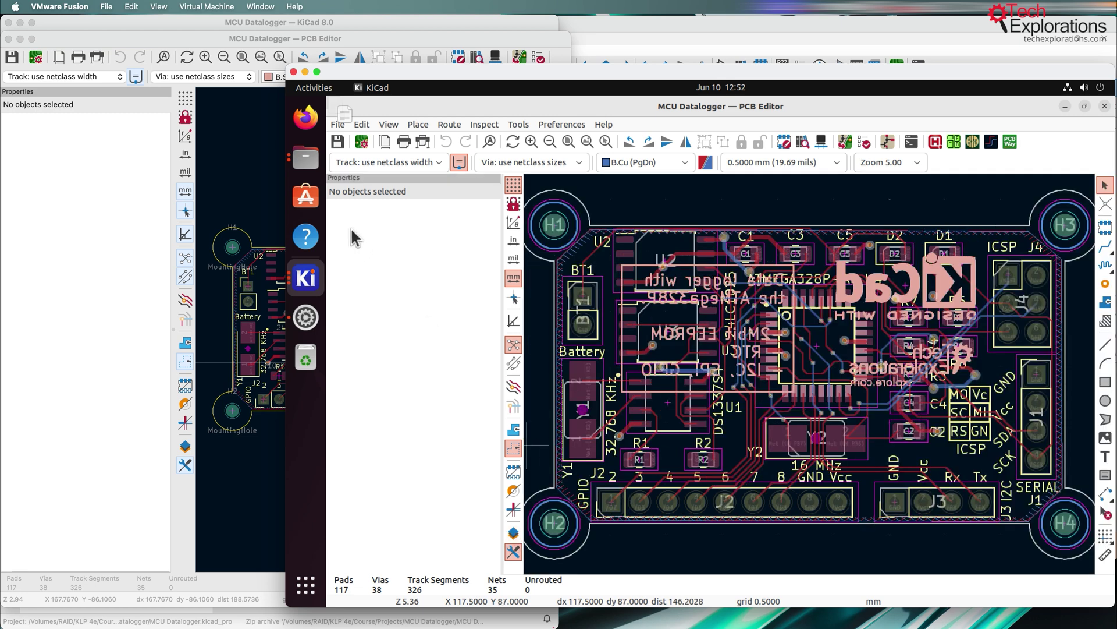
click(699, 337)
click(809, 325)
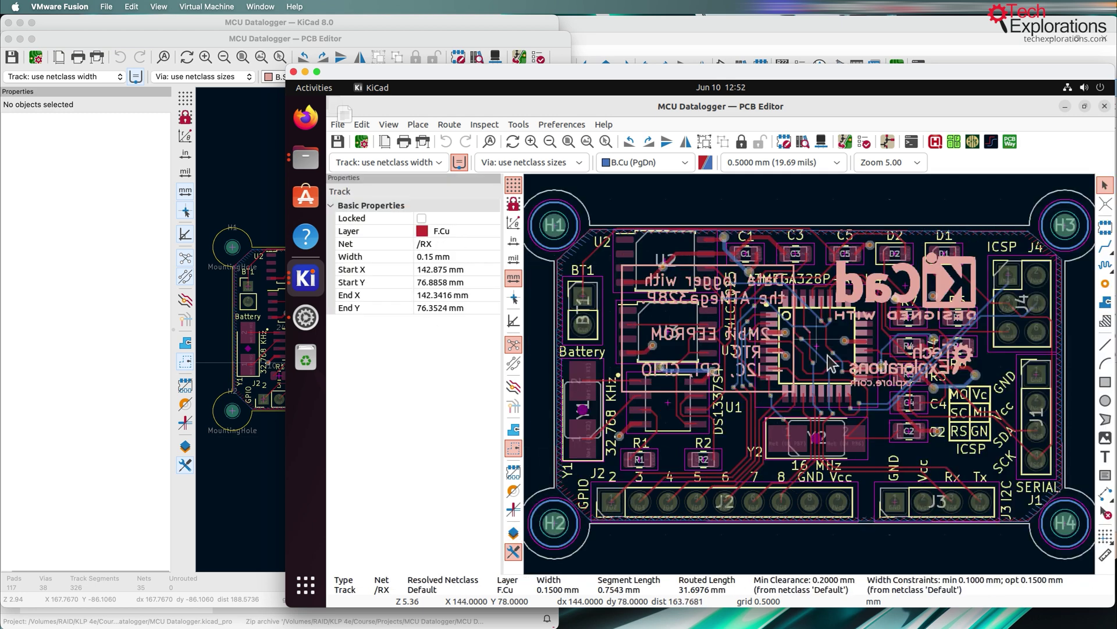
click(838, 352)
click(928, 373)
click(1011, 327)
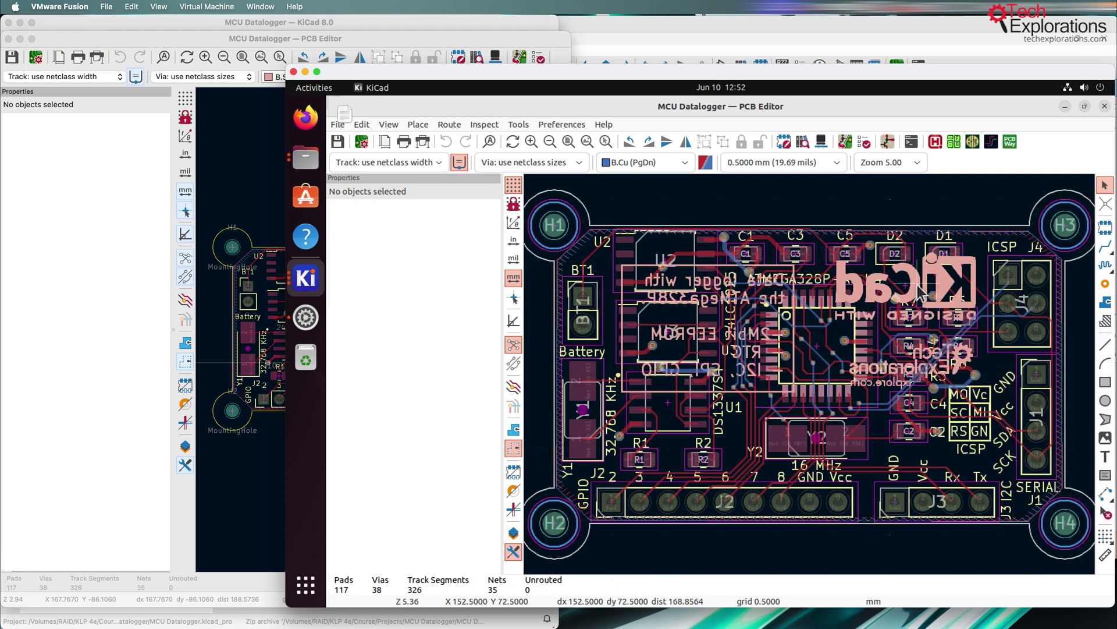
- Inspect a B.Cu track, a GND via and the Net-(U1-X2) track, then return to Windows
click(769, 309)
click(655, 274)
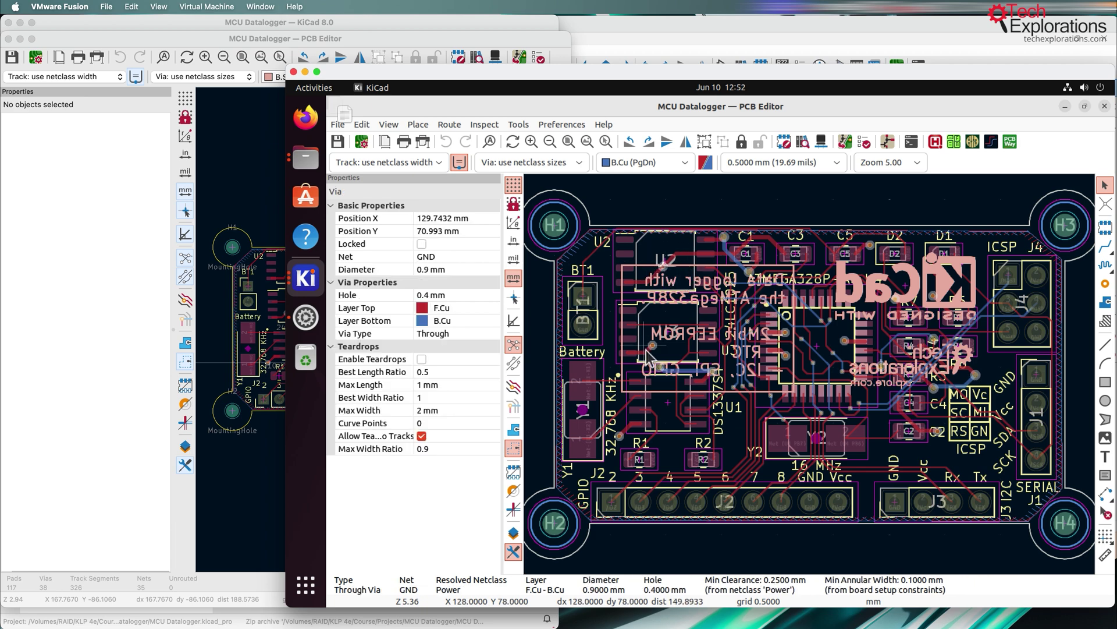
click(583, 445)
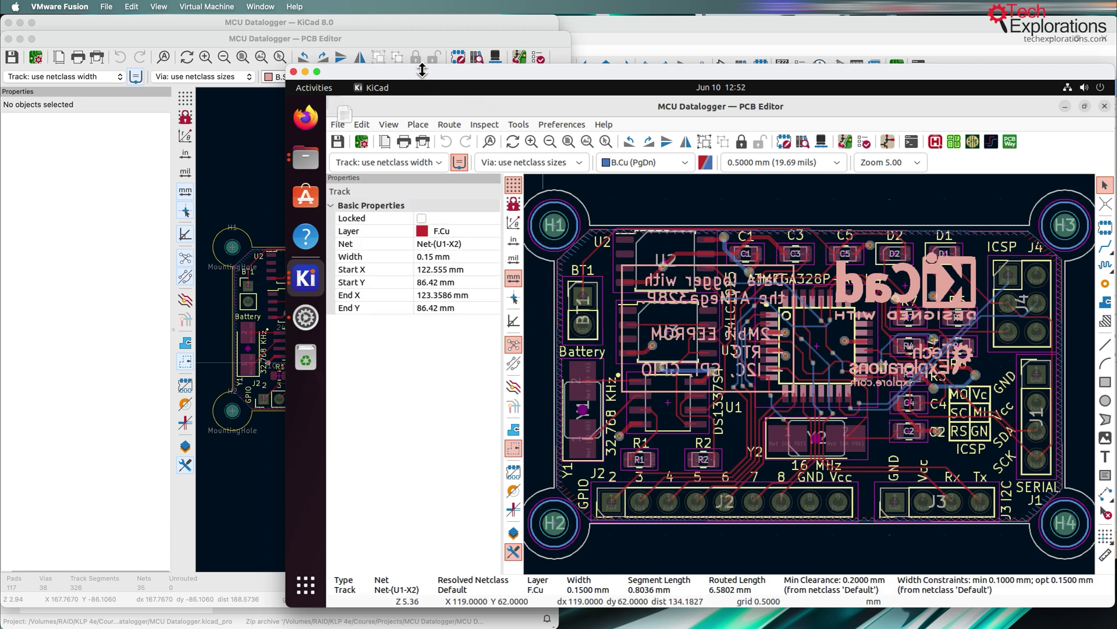
drag(432, 75, 519, 94)
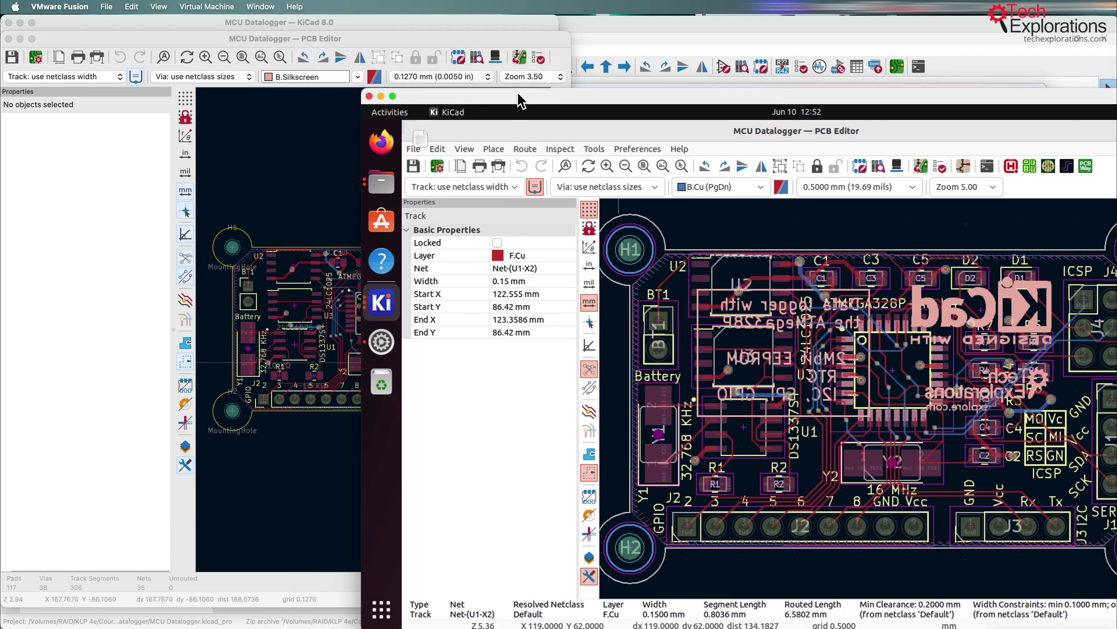
click(705, 38)
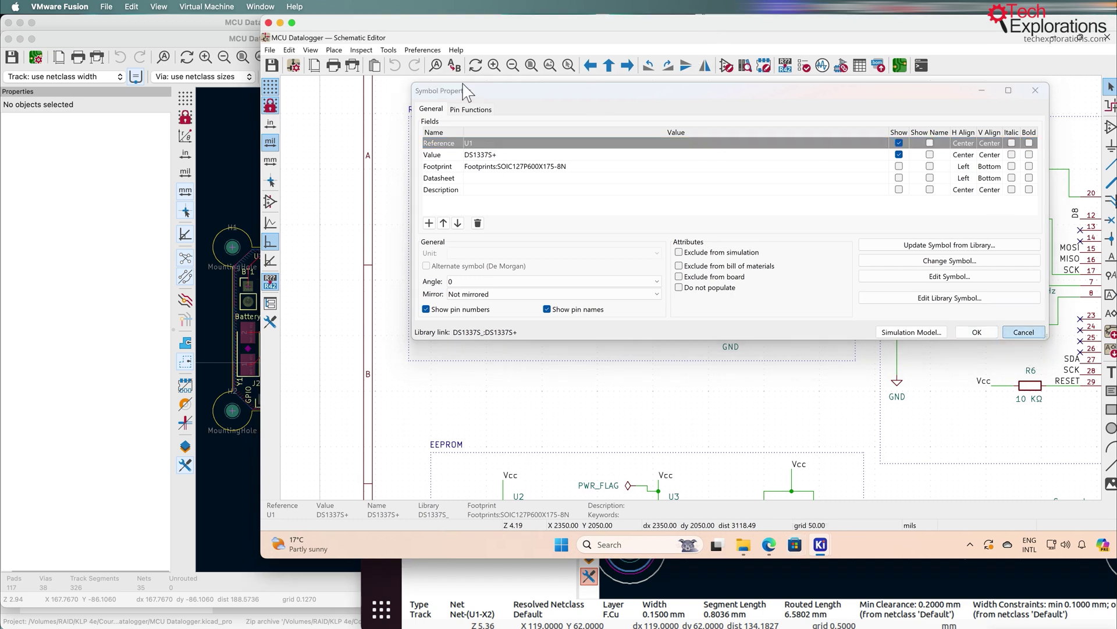
- Dismiss Symbol Properties, close the Windows Schematic Editor and open the board in PCB Editor
key(Escape)
click(1106, 39)
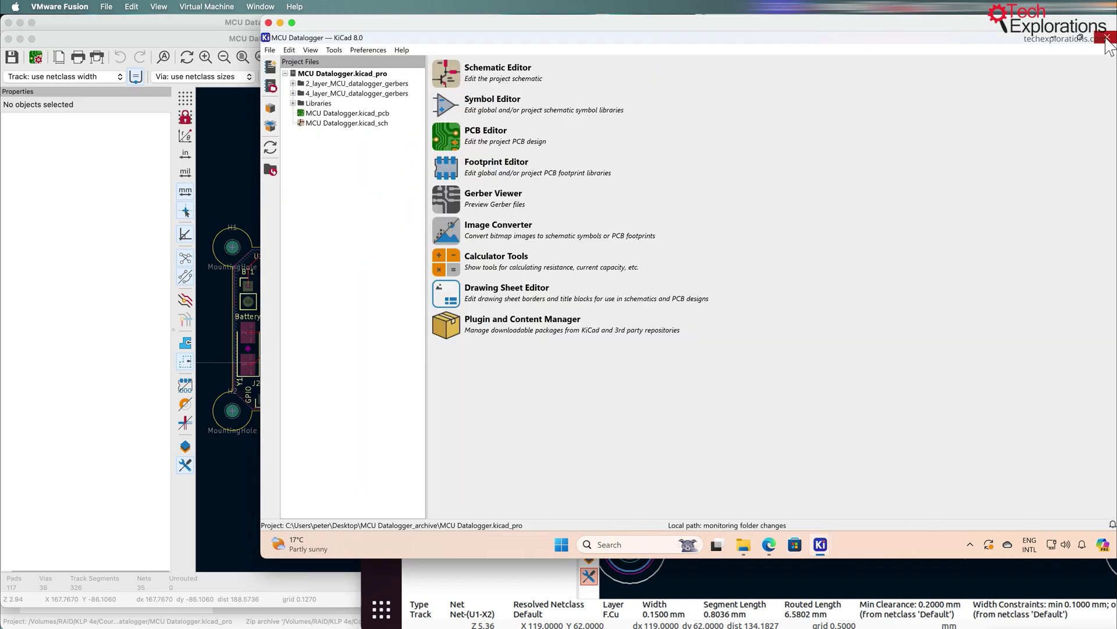
click(452, 142)
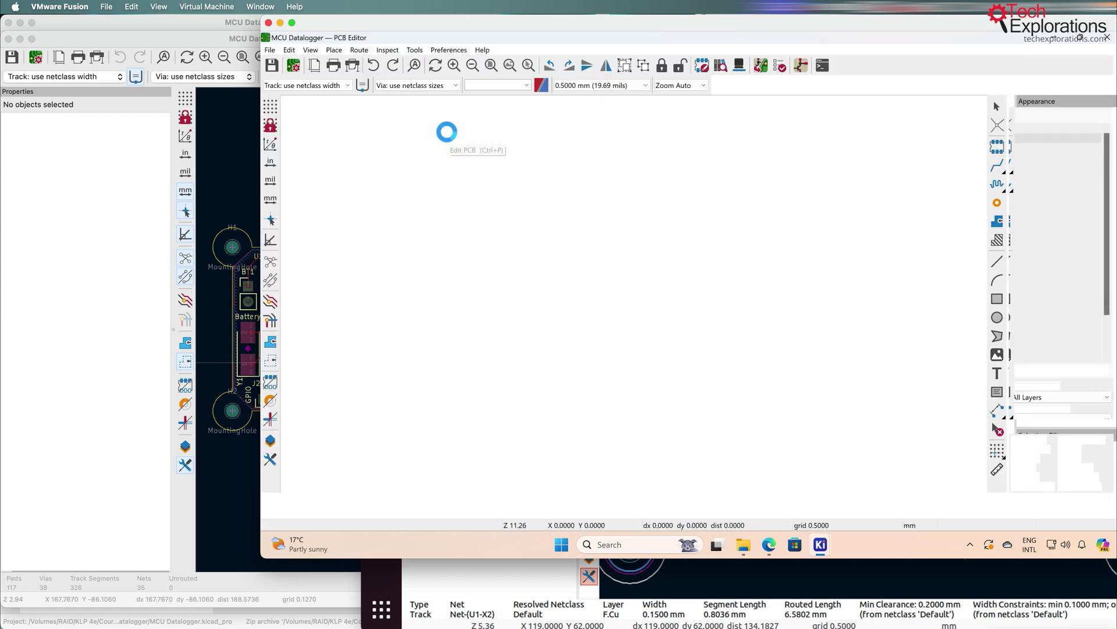
- Zoom and pan so the whole MCU Datalogger board is centred in view
scroll(501, 228, left, 5)
scroll(501, 229, up, 3)
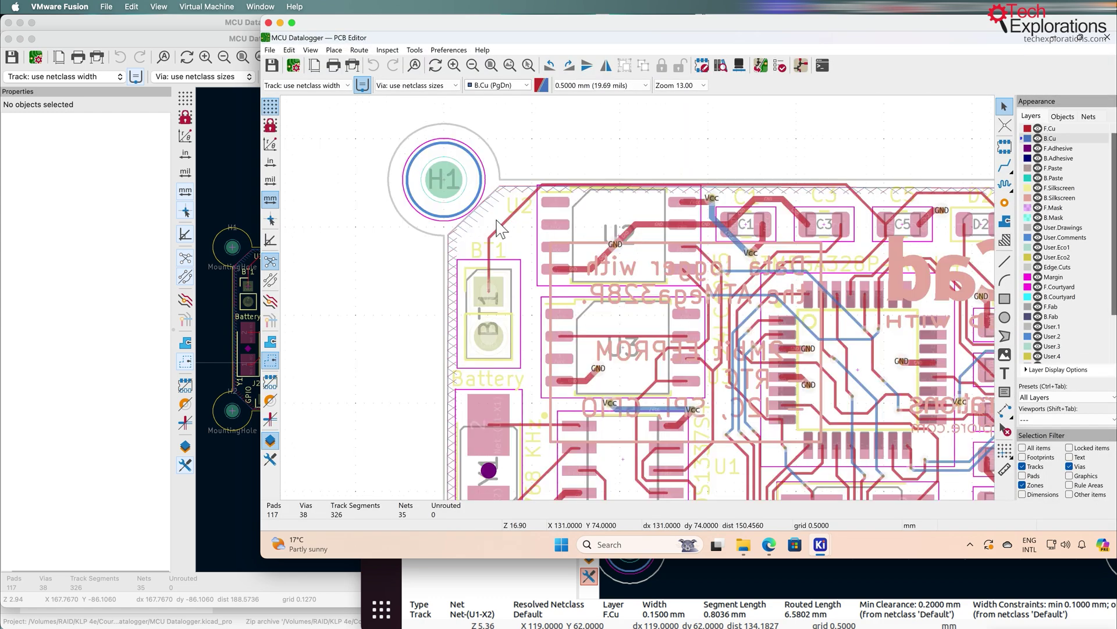
scroll(724, 306, up, 2)
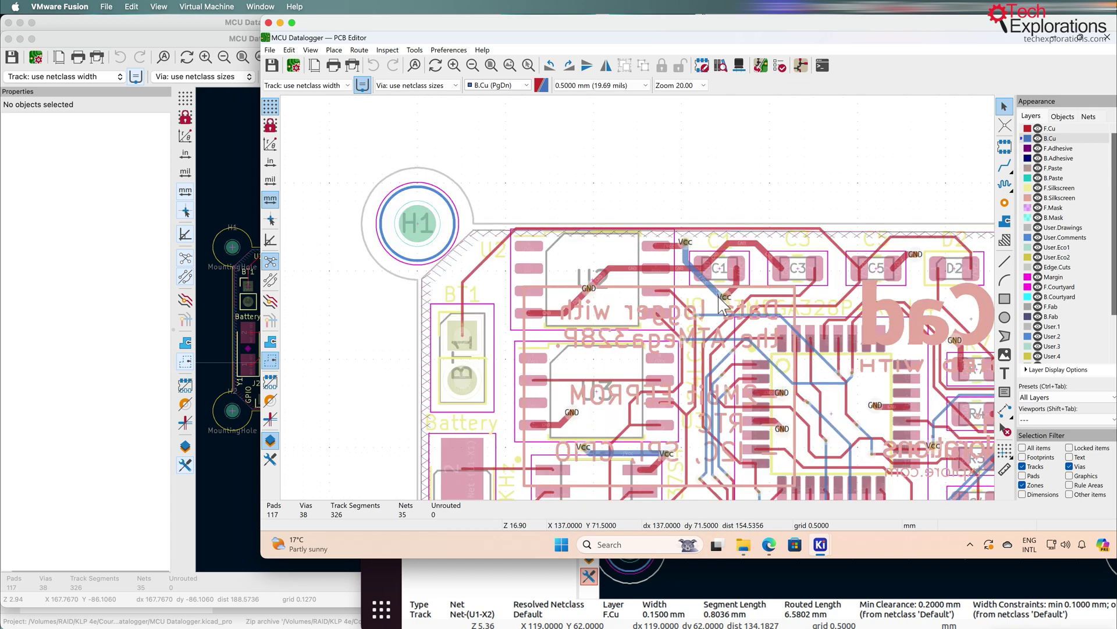
scroll(654, 243, down, 2)
scroll(654, 242, right, 2)
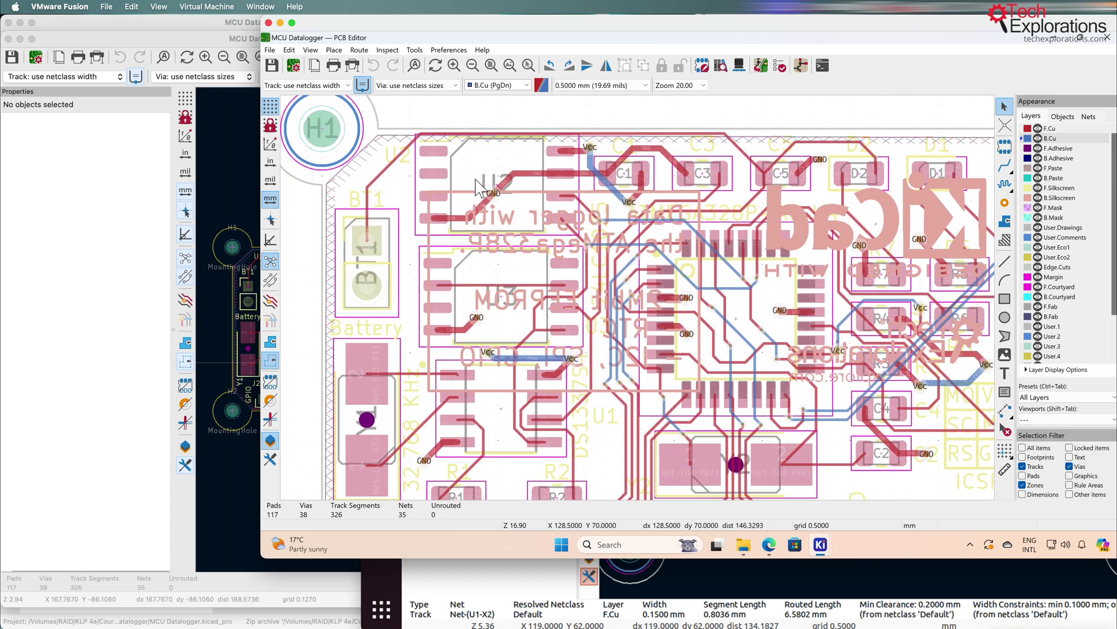
scroll(584, 294, down, 3)
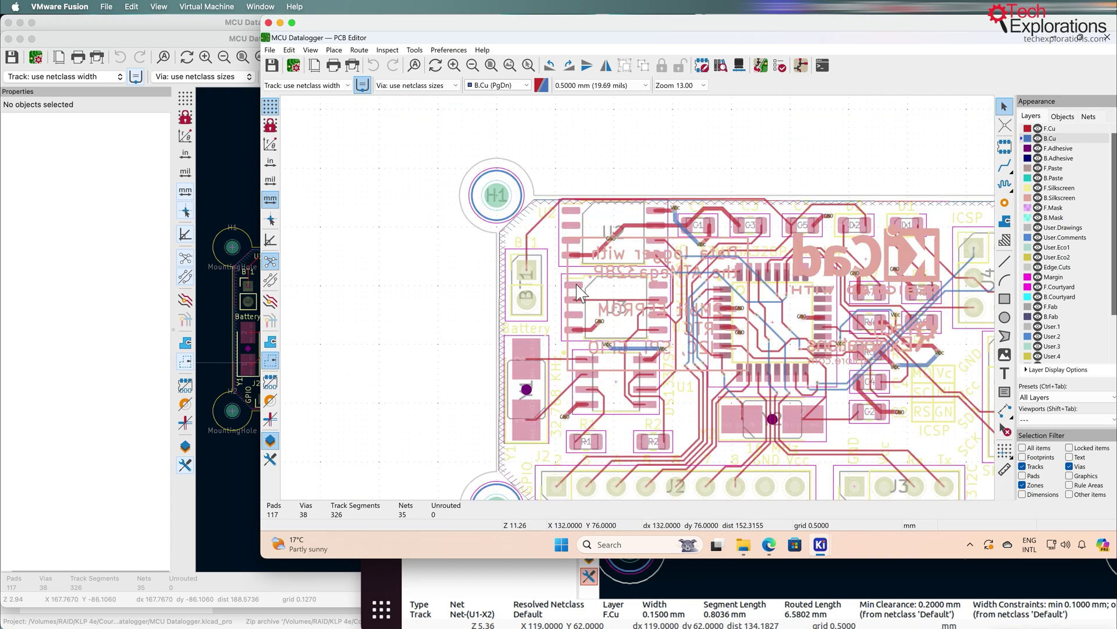
middle_drag(597, 293, 488, 243)
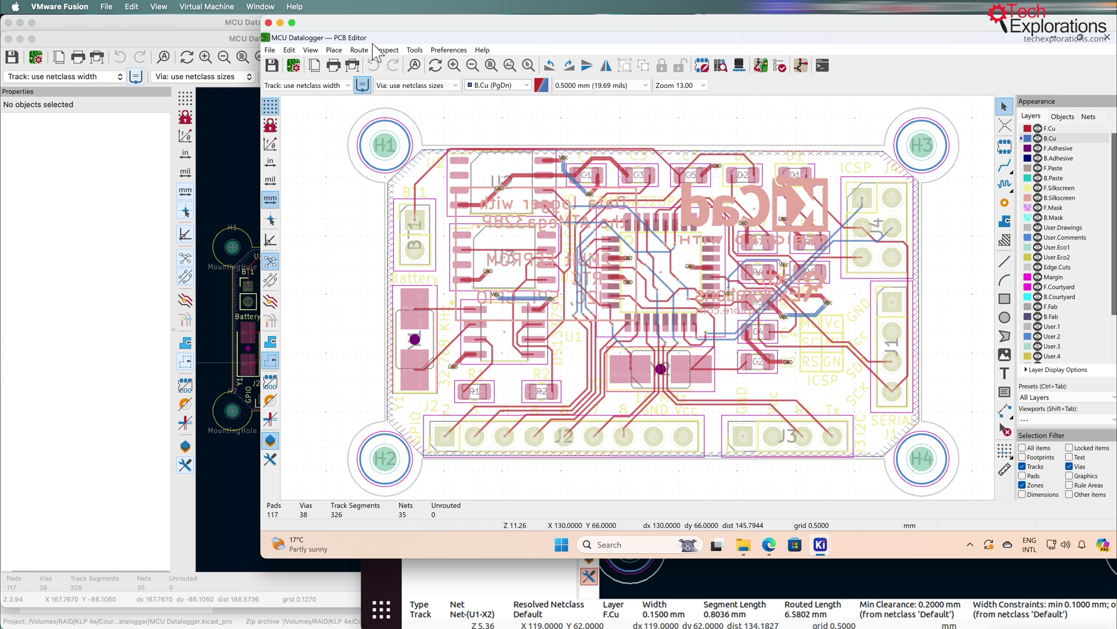
- Switch the Windows PCB Editor colour theme to KiCad Classic in Preferences
click(465, 50)
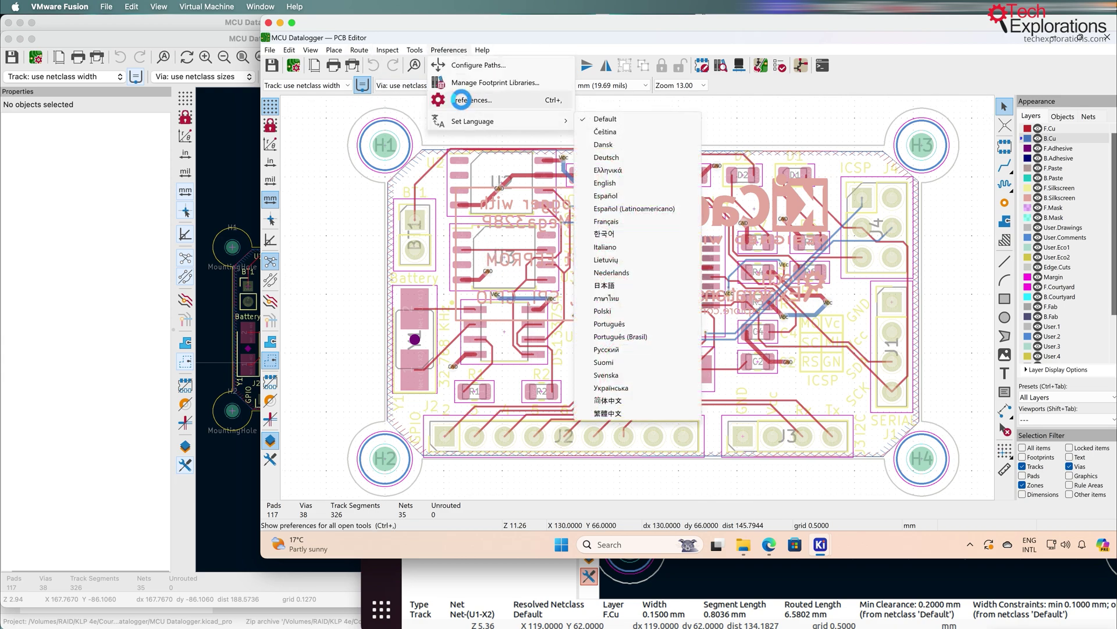
click(469, 110)
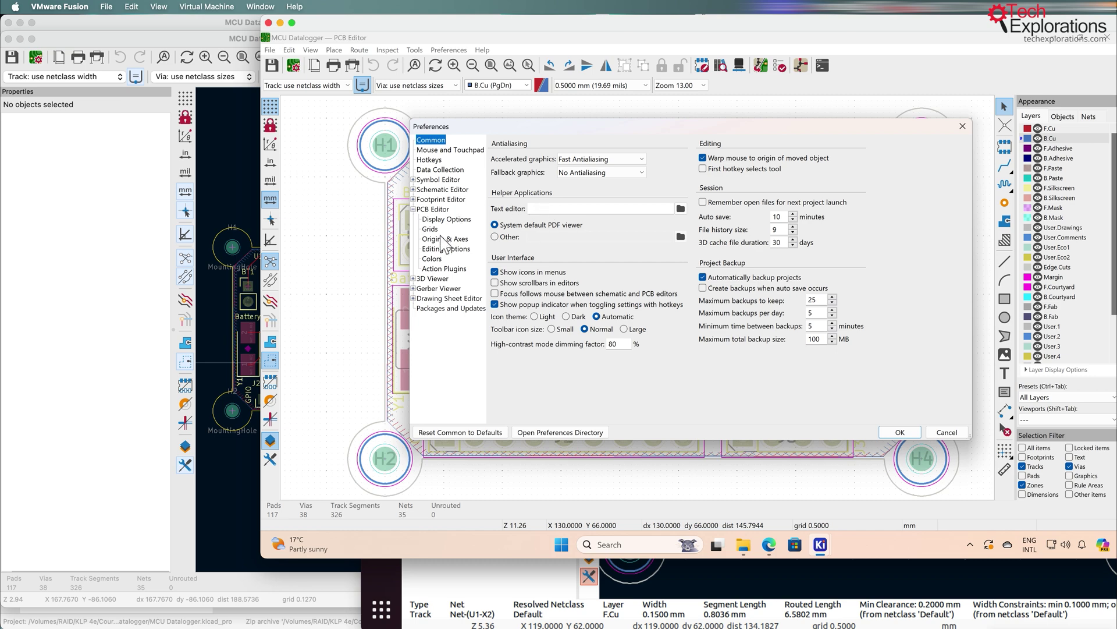
click(432, 259)
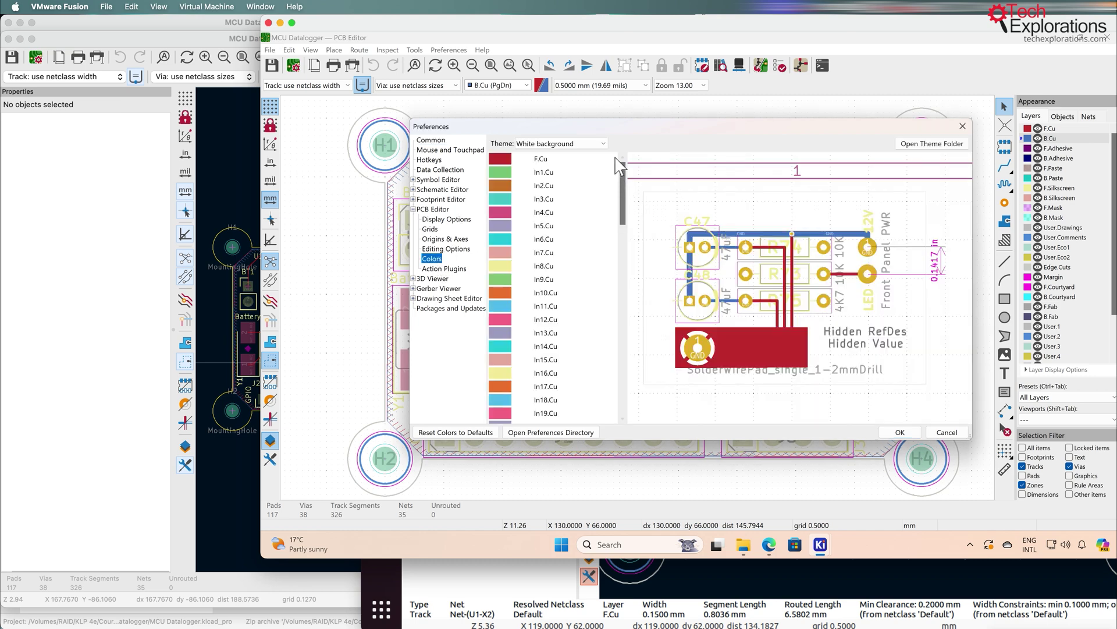
click(595, 143)
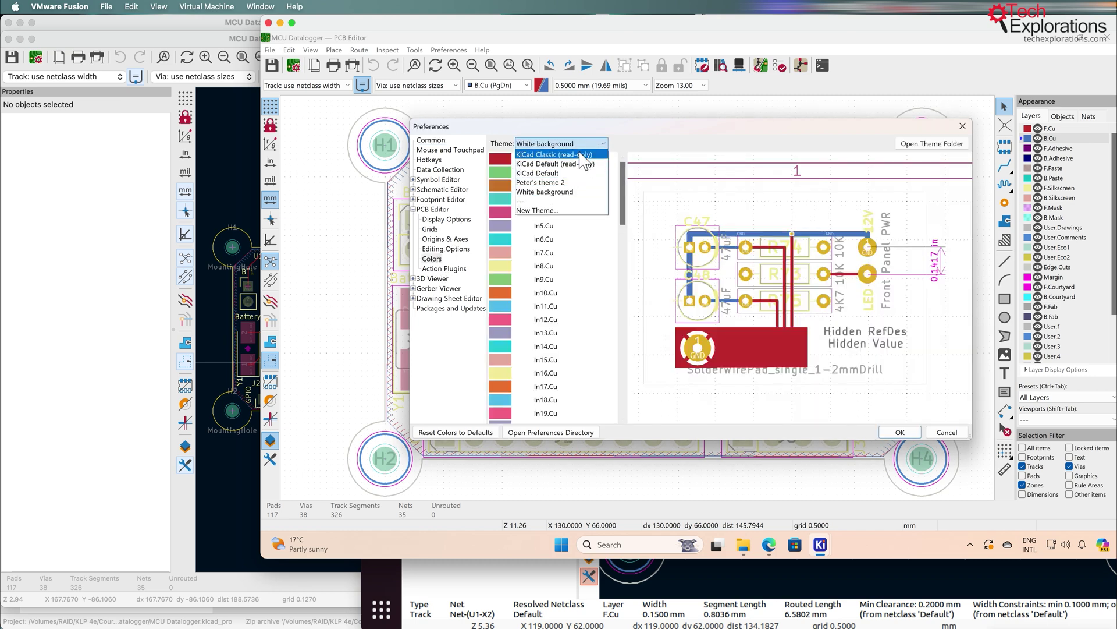
click(584, 162)
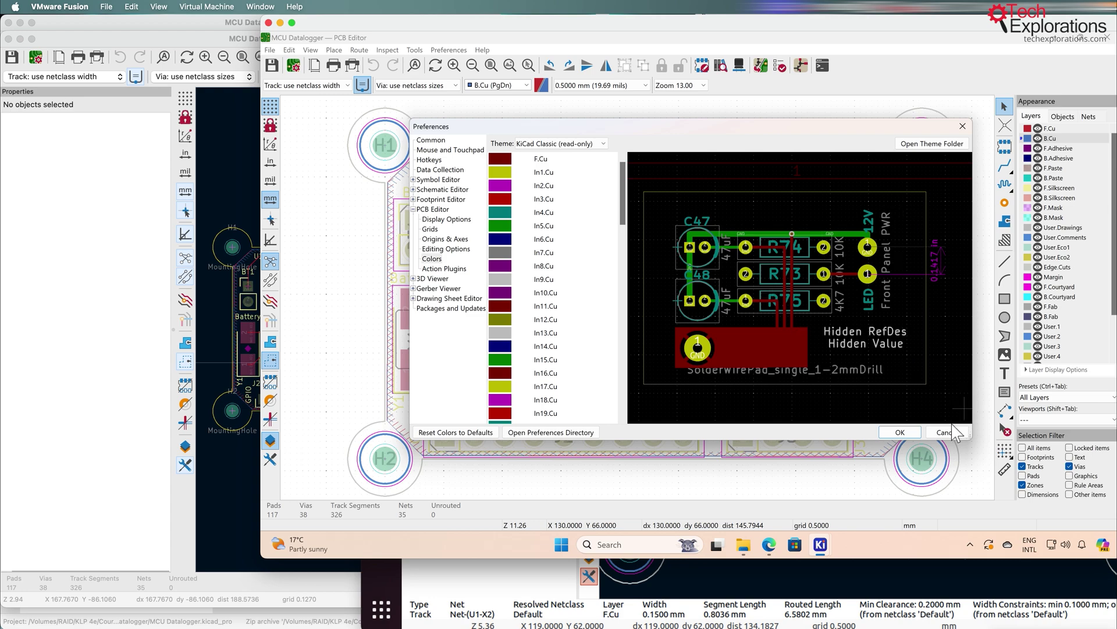
click(900, 431)
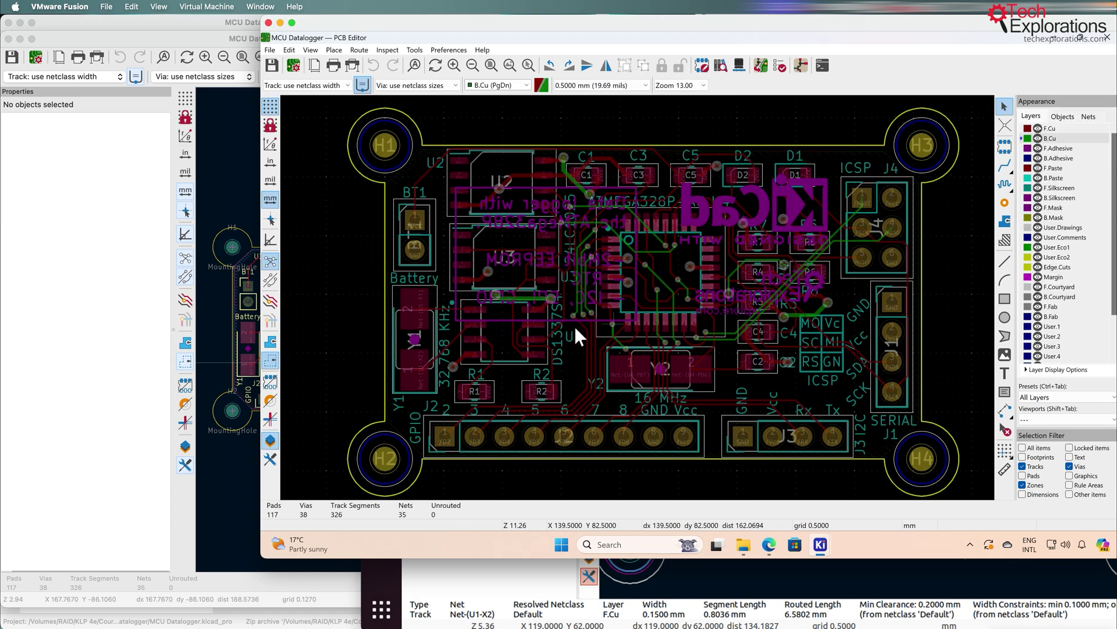
click(1063, 116)
click(1088, 117)
click(1031, 116)
click(1063, 115)
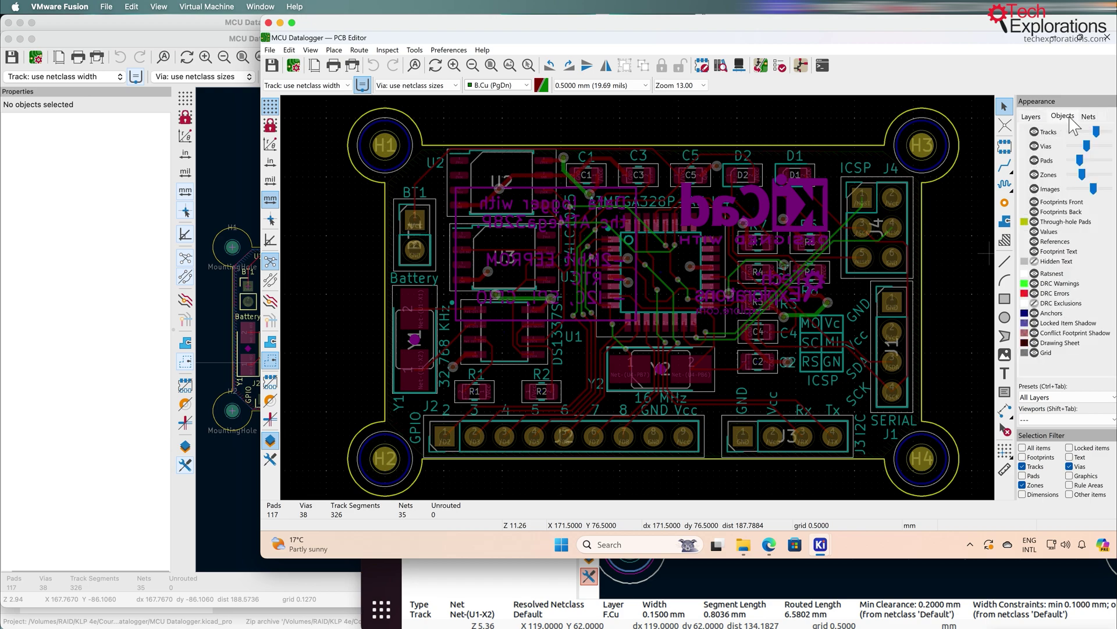
click(1089, 116)
click(1031, 116)
click(1064, 116)
click(1088, 116)
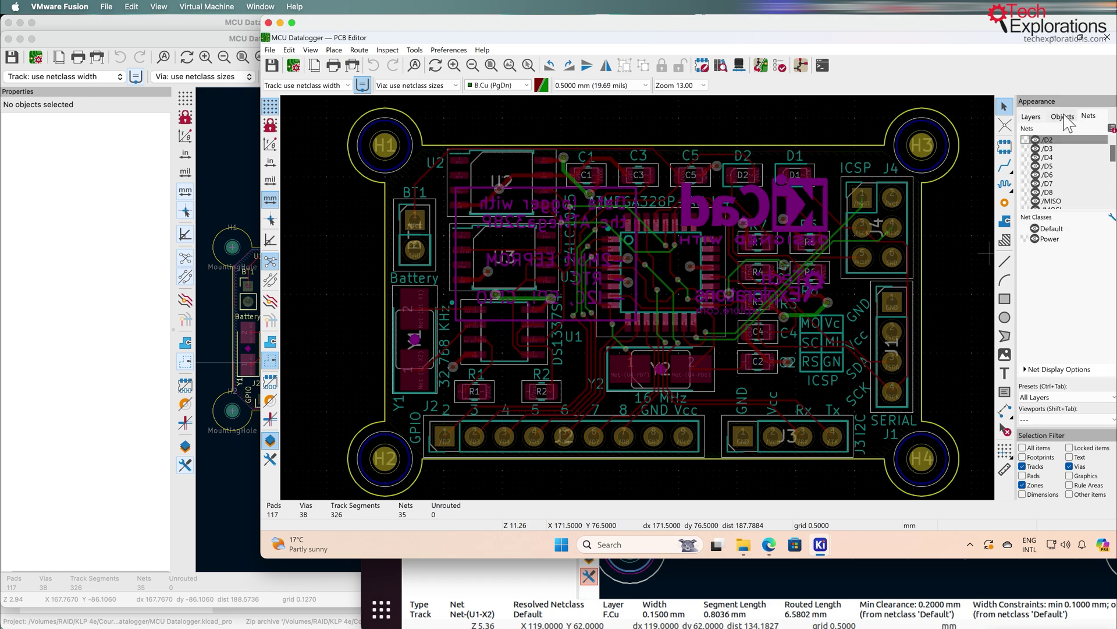
click(1031, 116)
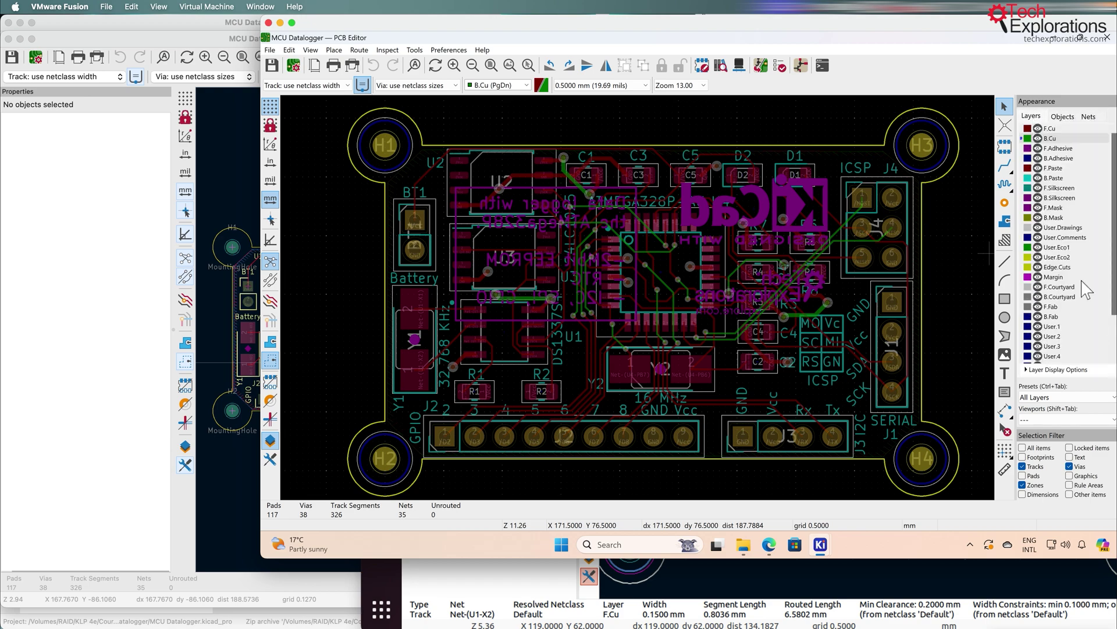
click(271, 461)
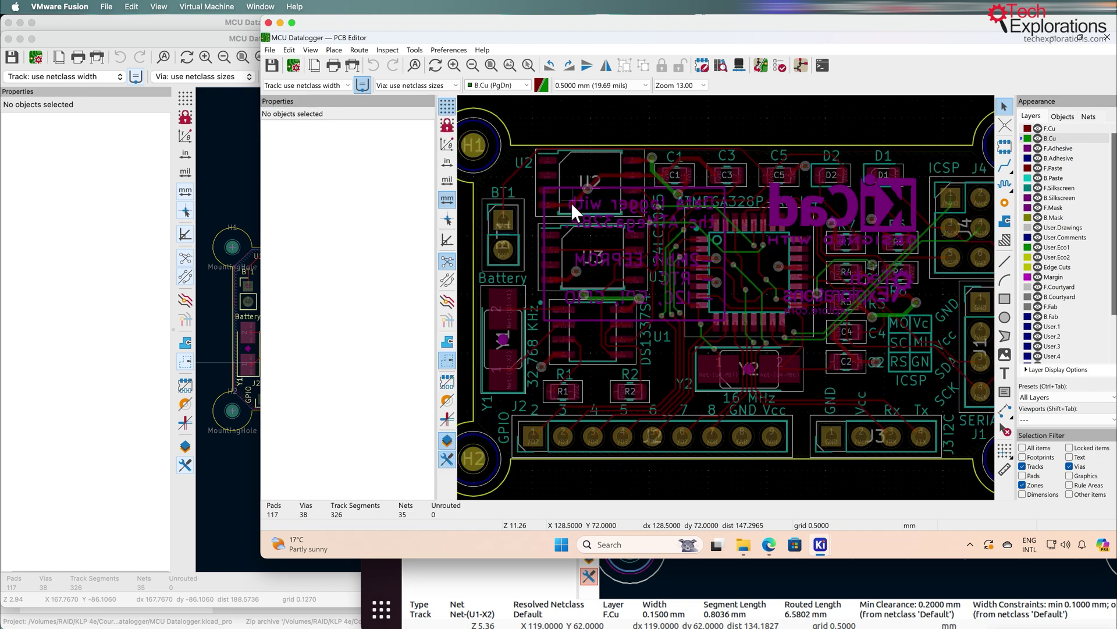
click(573, 198)
click(702, 253)
click(447, 459)
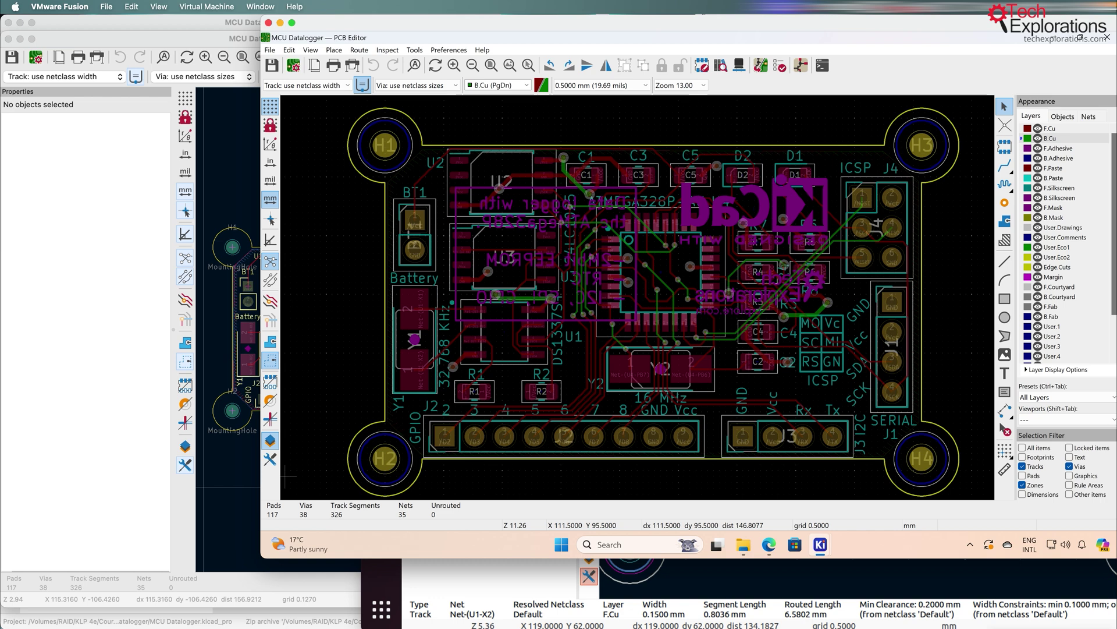
- Close the macOS PCB Editor and reopen the MCU Datalogger schematic
drag(550, 23, 591, 23)
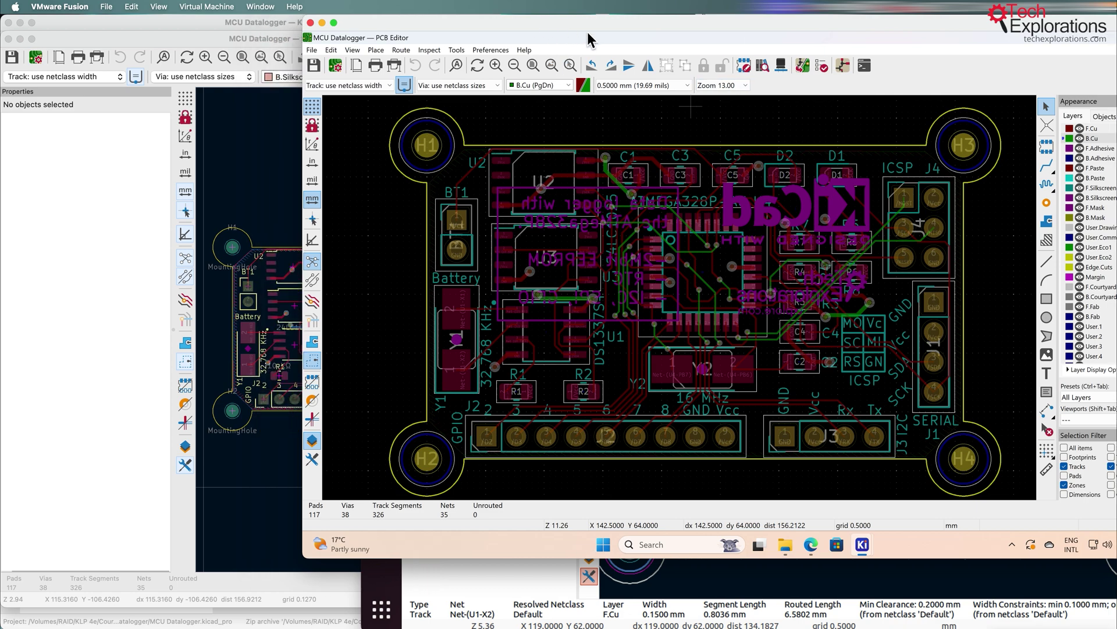
click(3, 49)
click(8, 39)
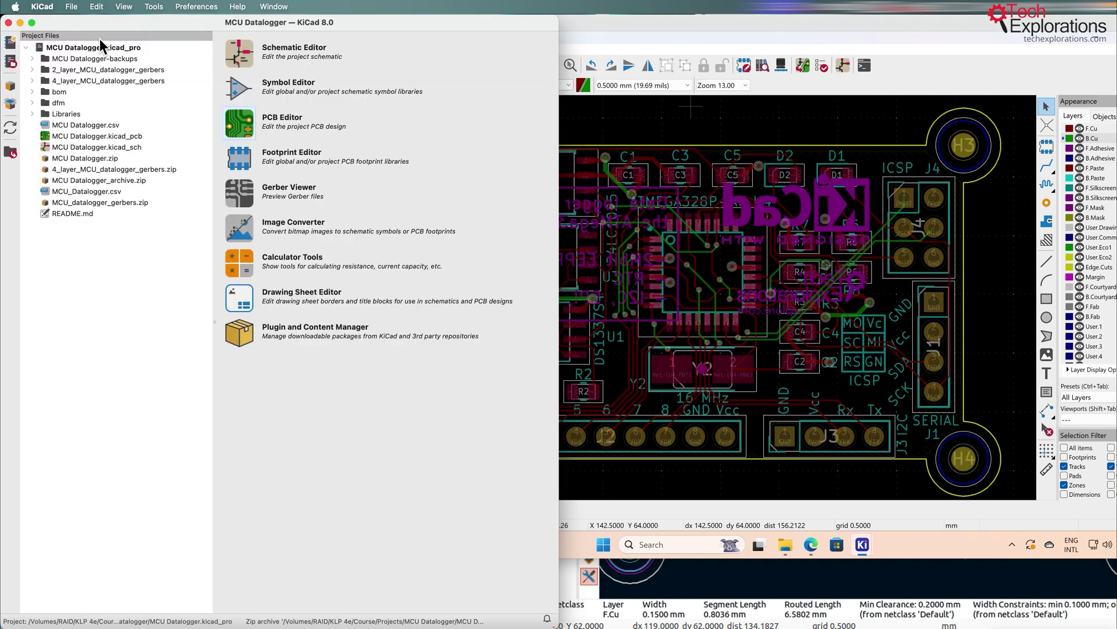
click(250, 54)
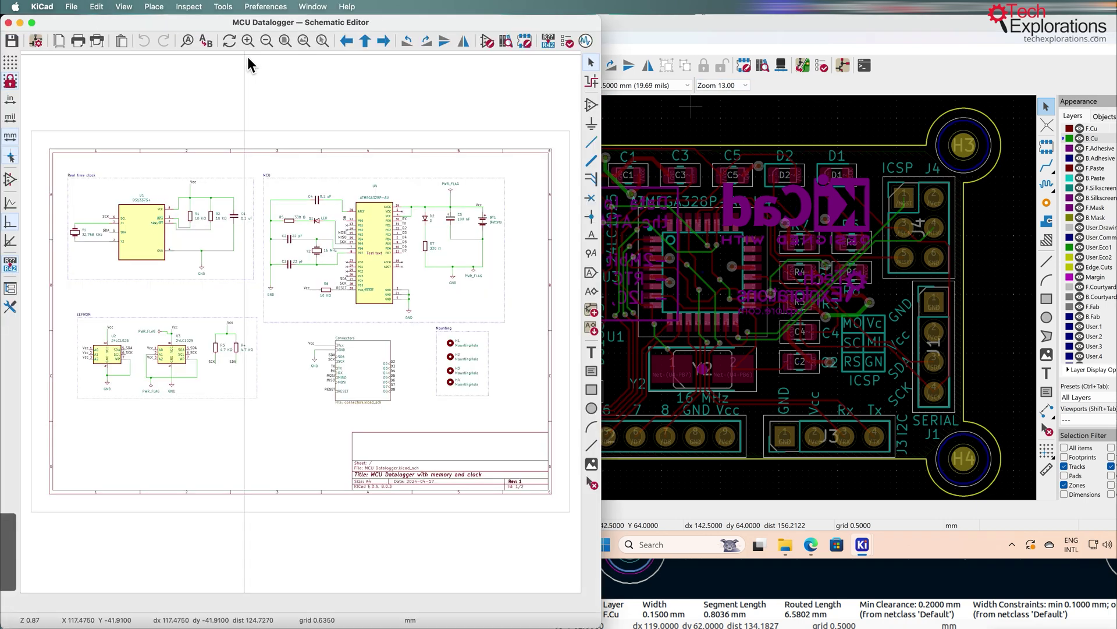
- Show Schematic Setup's Electrical Rules > Pin Conflicts Map and enlarge the setup window
click(37, 47)
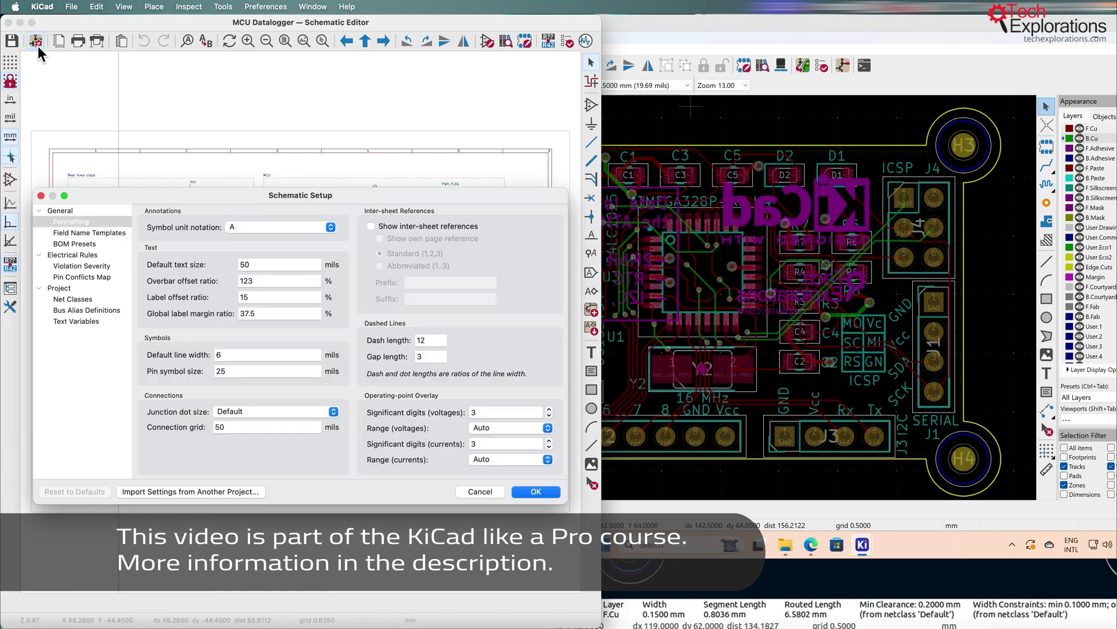
click(85, 266)
click(94, 277)
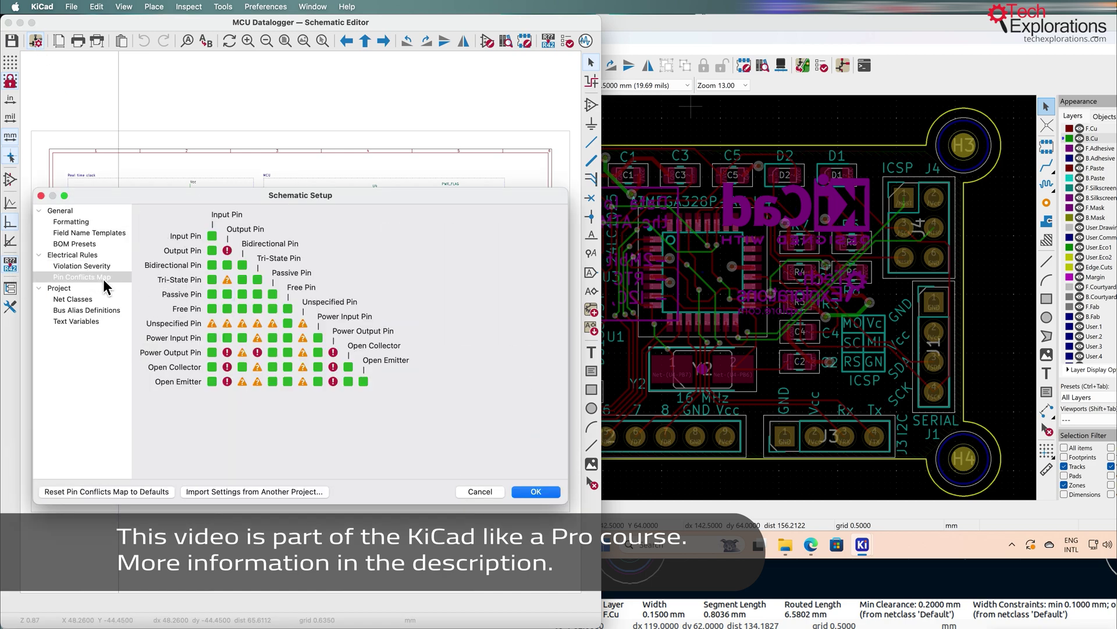
click(81, 266)
click(82, 276)
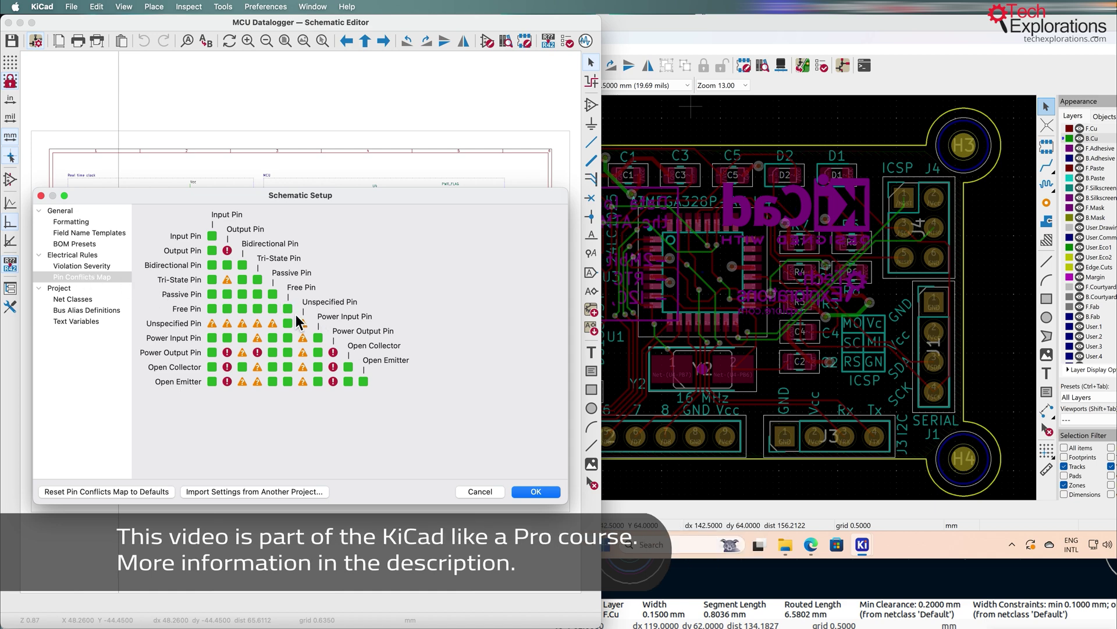
drag(574, 468, 487, 458)
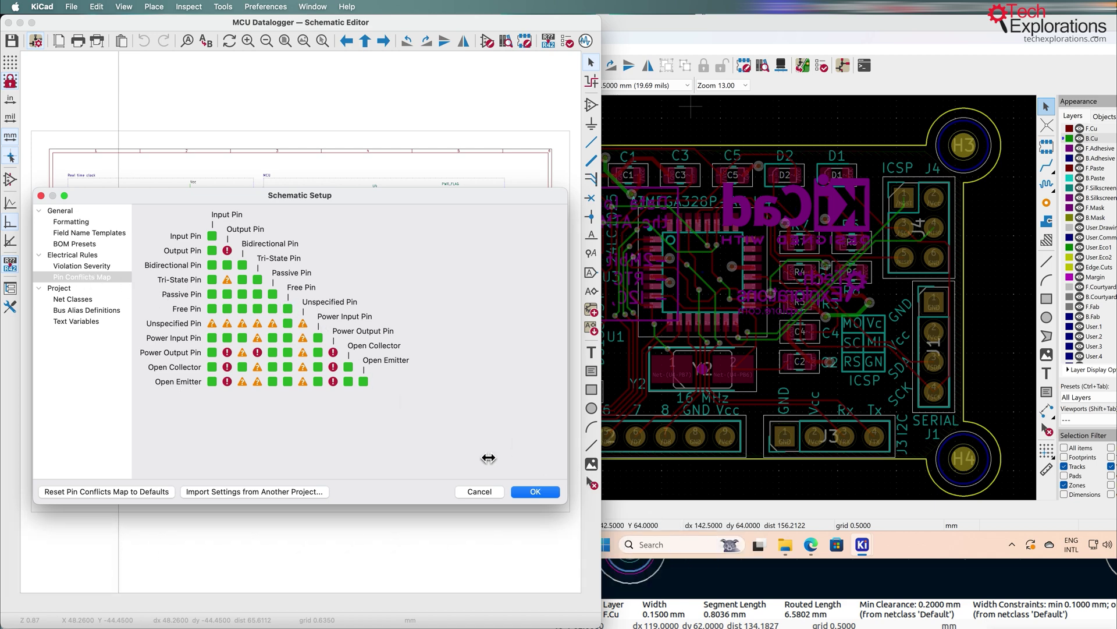
- Close the Windows PCB Editor, open the schematic and show its Pin Conflicts Map
click(739, 48)
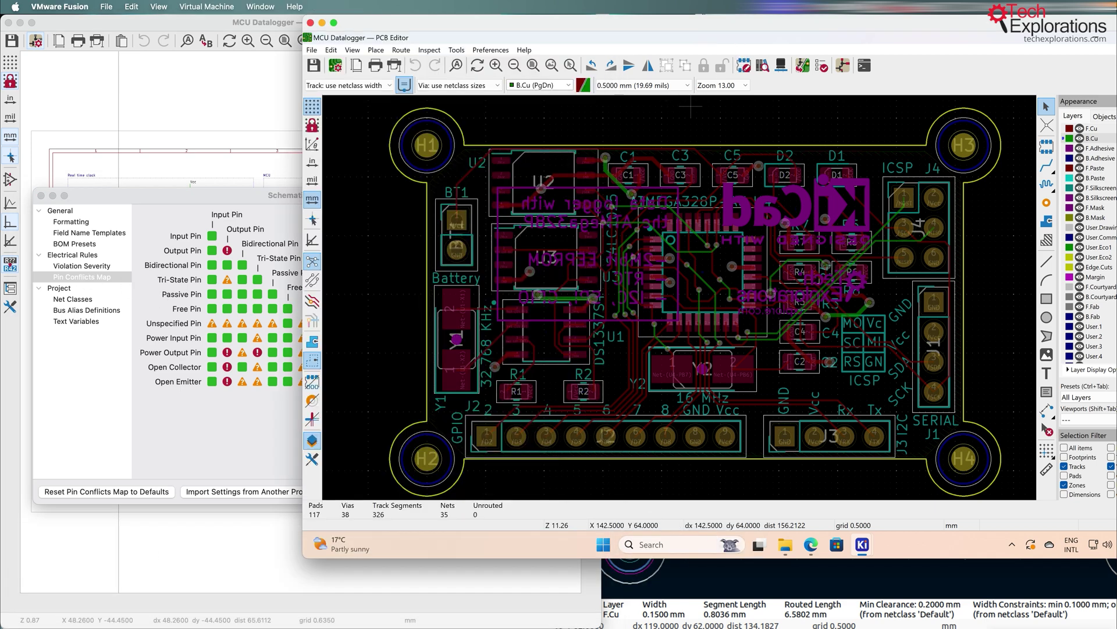
click(1088, 34)
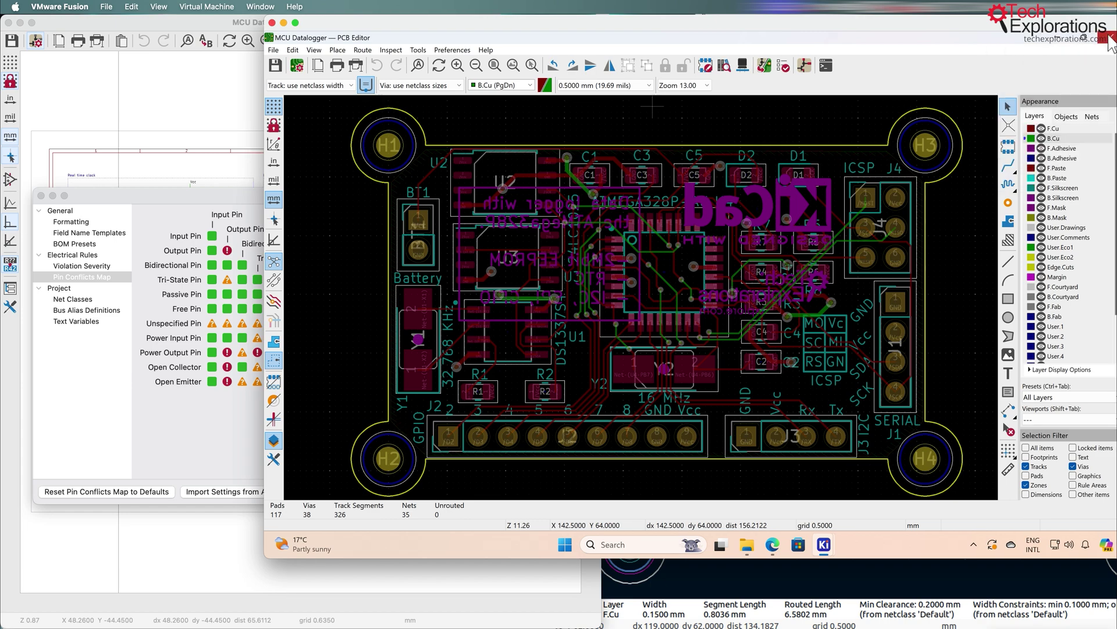
click(1109, 36)
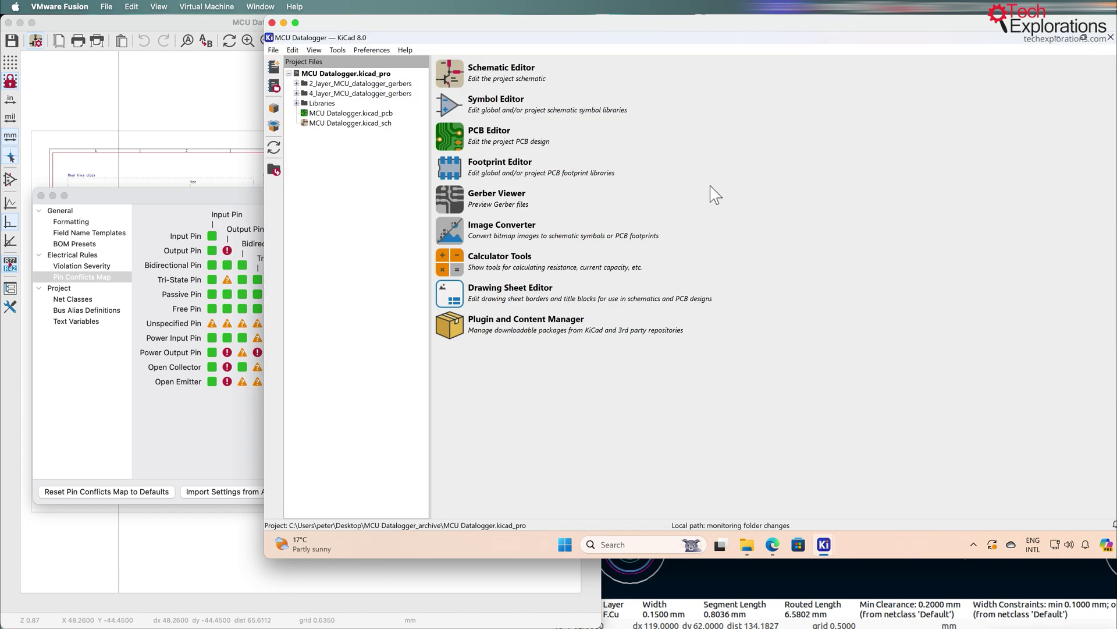
click(469, 85)
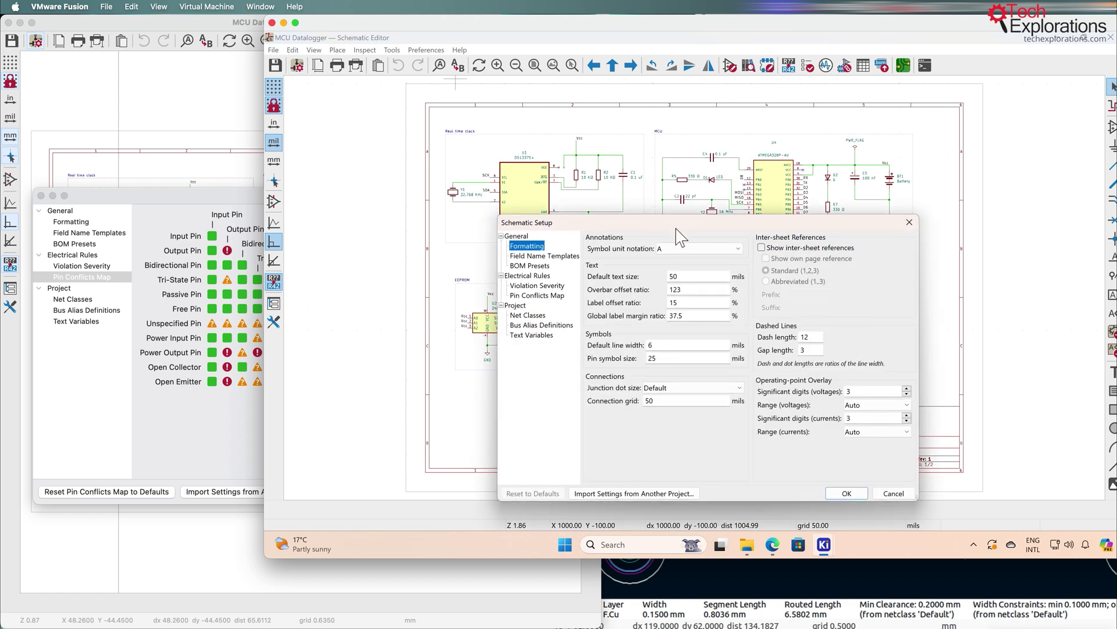
click(536, 295)
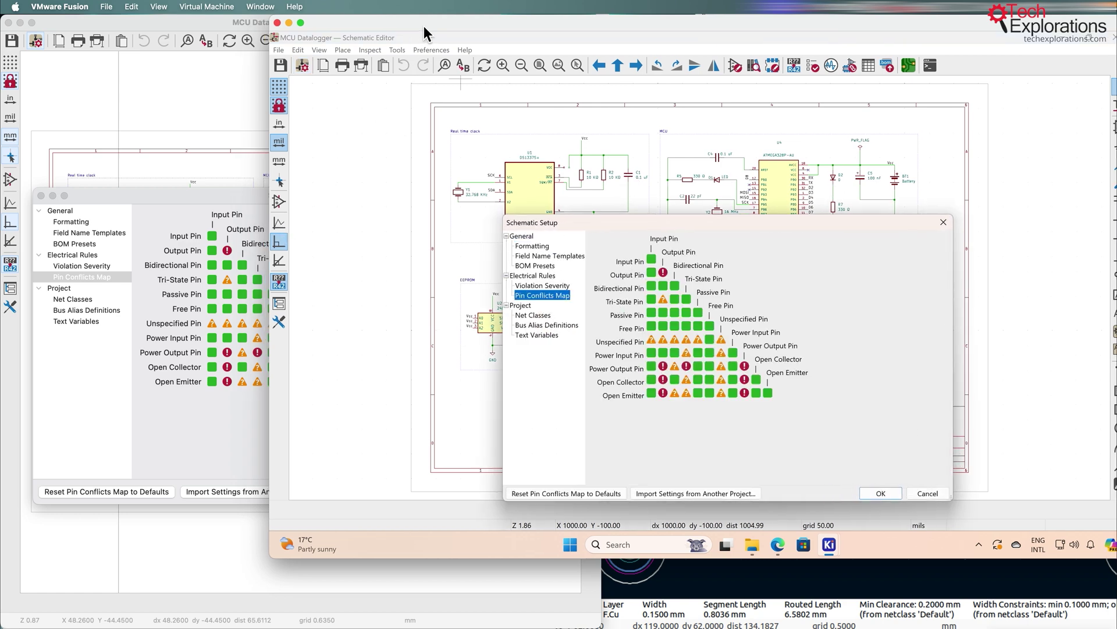
- Place it beside macOS, cycle the Unspecified/Input Pin conflict level, then bring up Ubuntu
drag(423, 26, 547, 26)
click(350, 198)
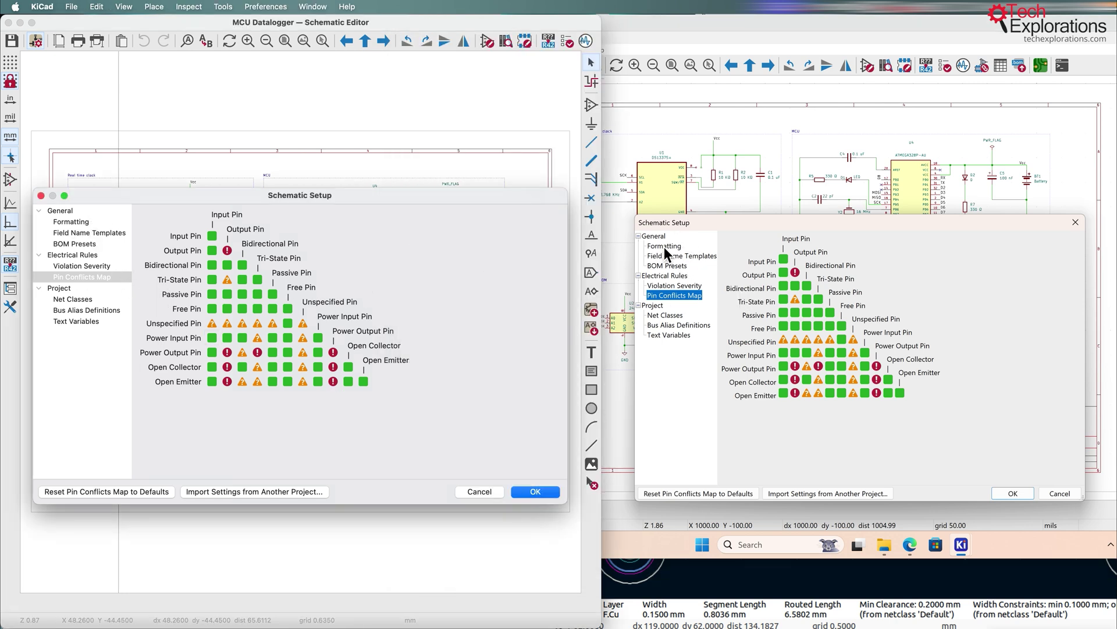
click(784, 340)
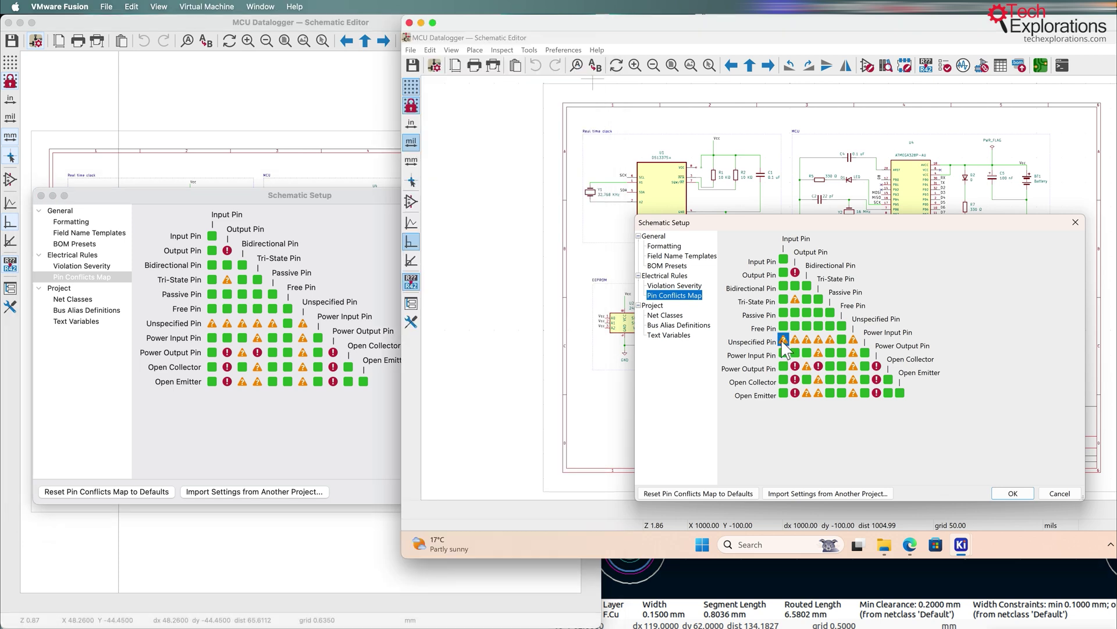
click(784, 340)
click(784, 341)
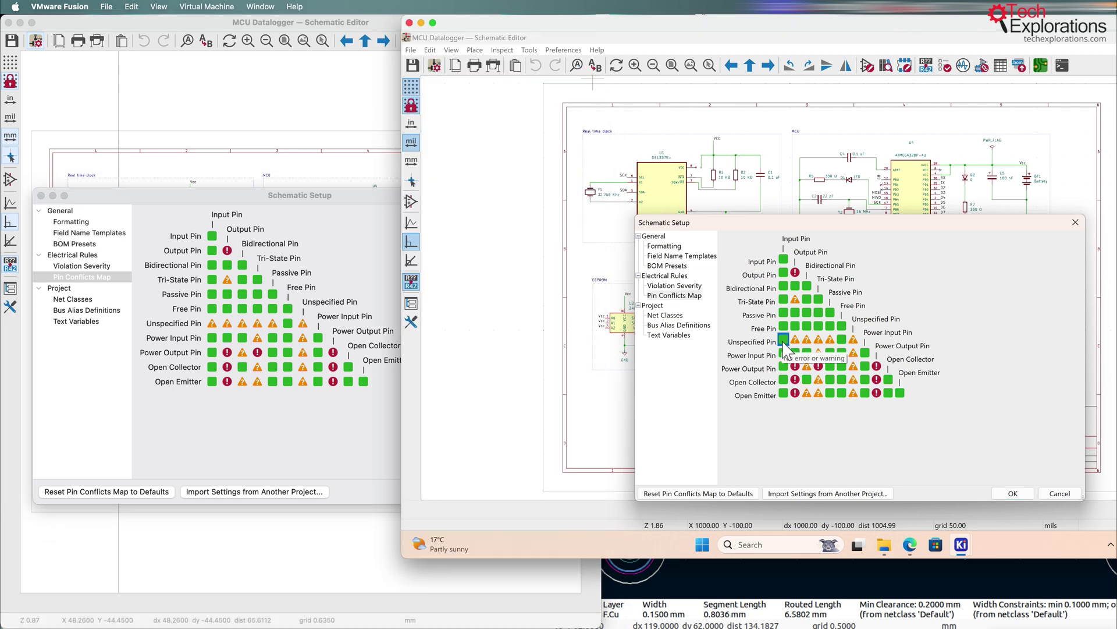
click(784, 341)
click(212, 325)
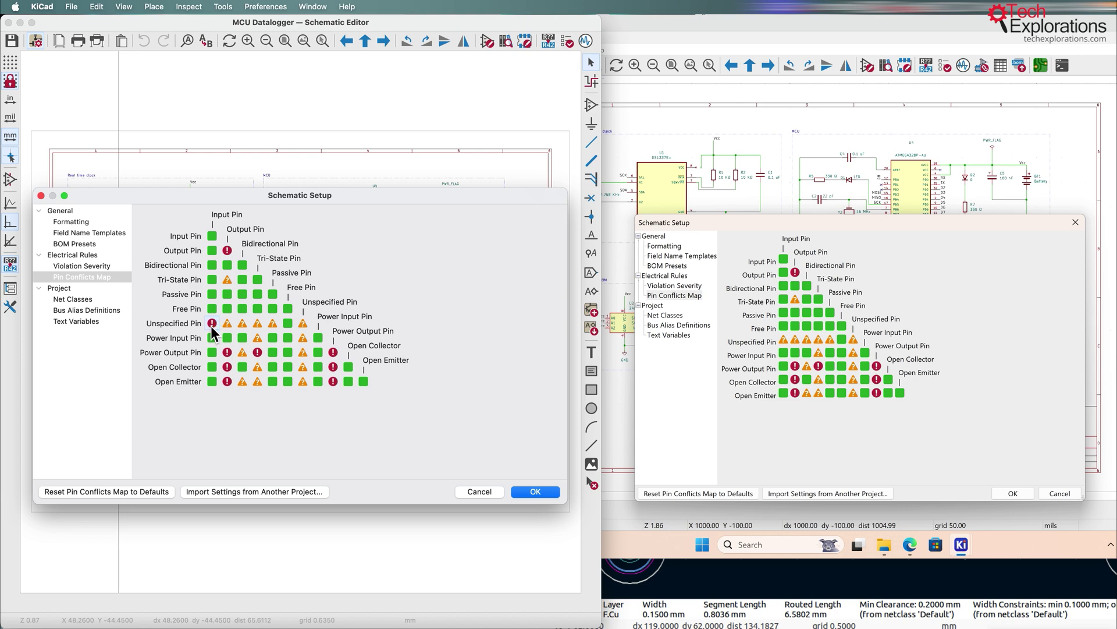
click(1067, 588)
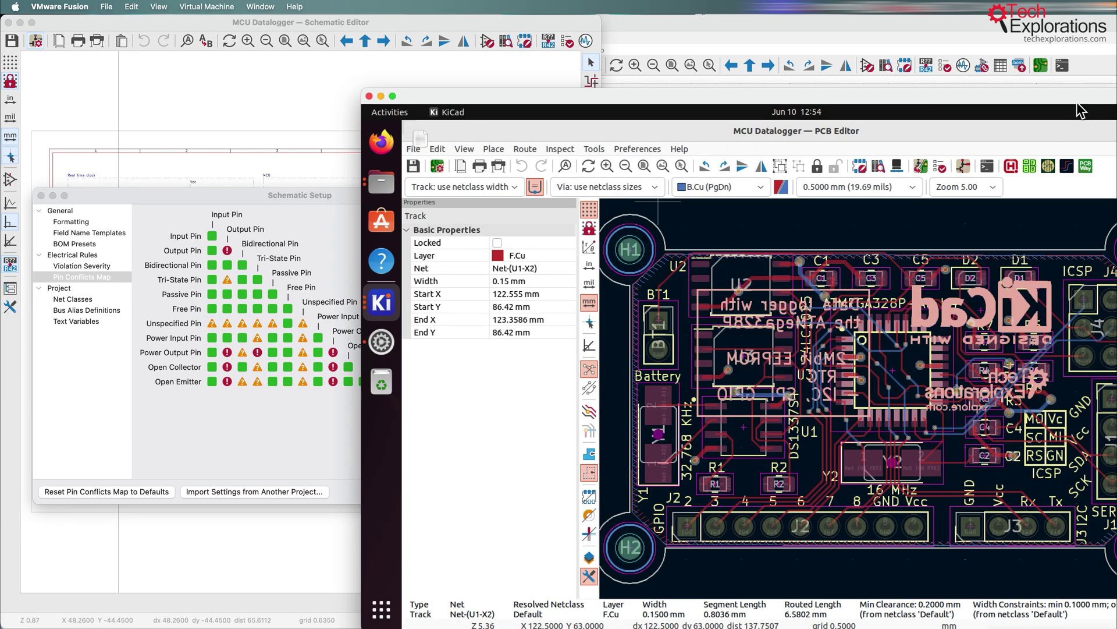
- Close the Ubuntu PCB Editor, open the schematic and show Schematic Setup's Pin Conflicts Map
drag(1077, 104, 1003, 105)
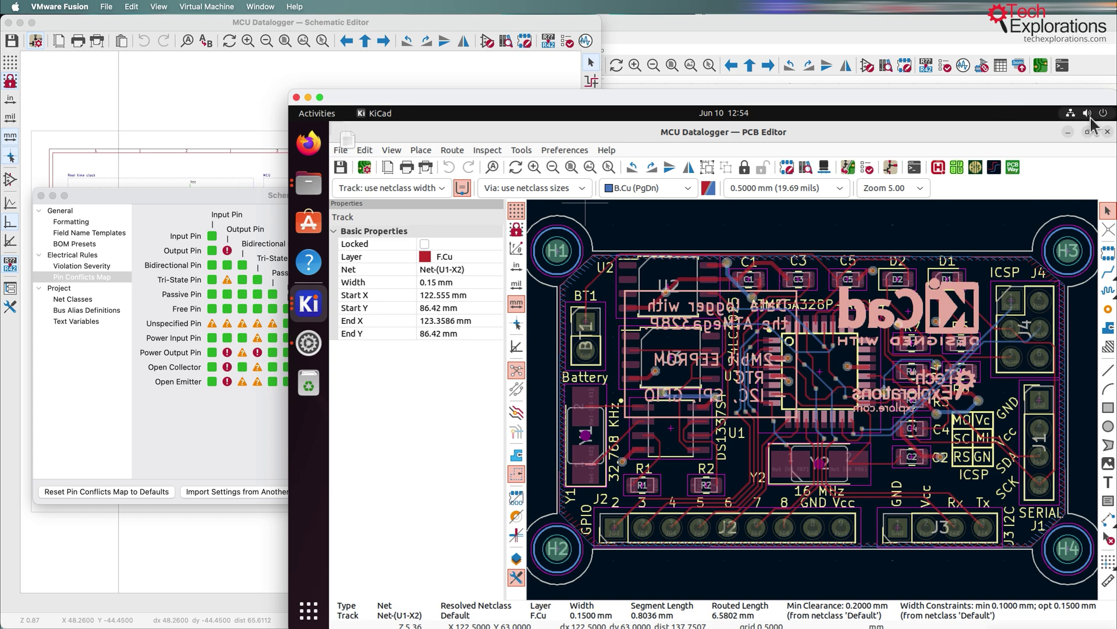
click(1107, 131)
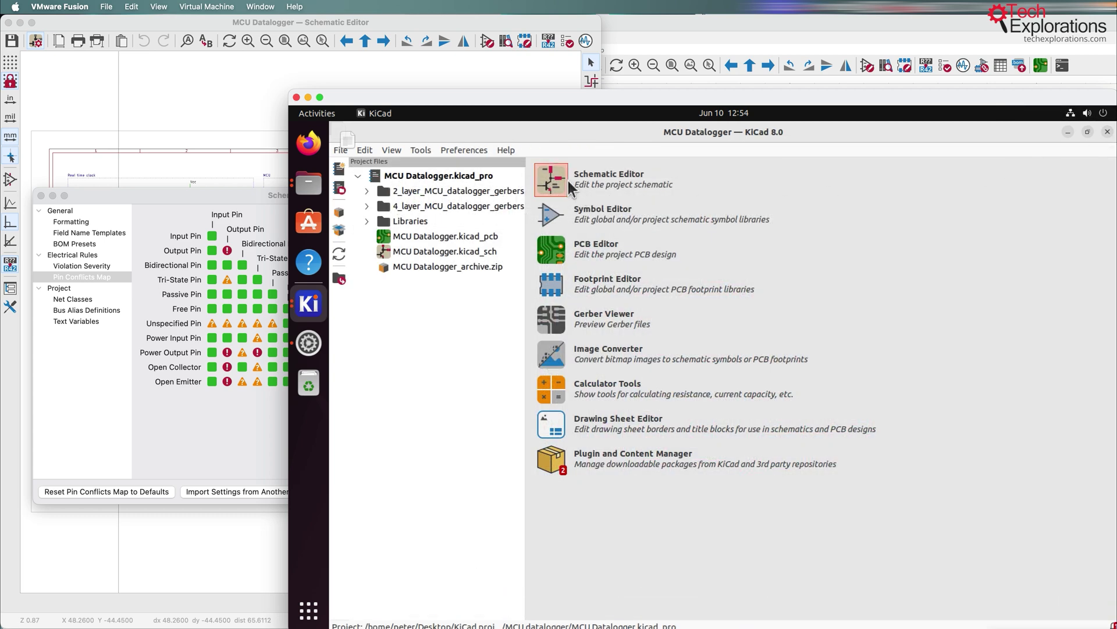
click(568, 182)
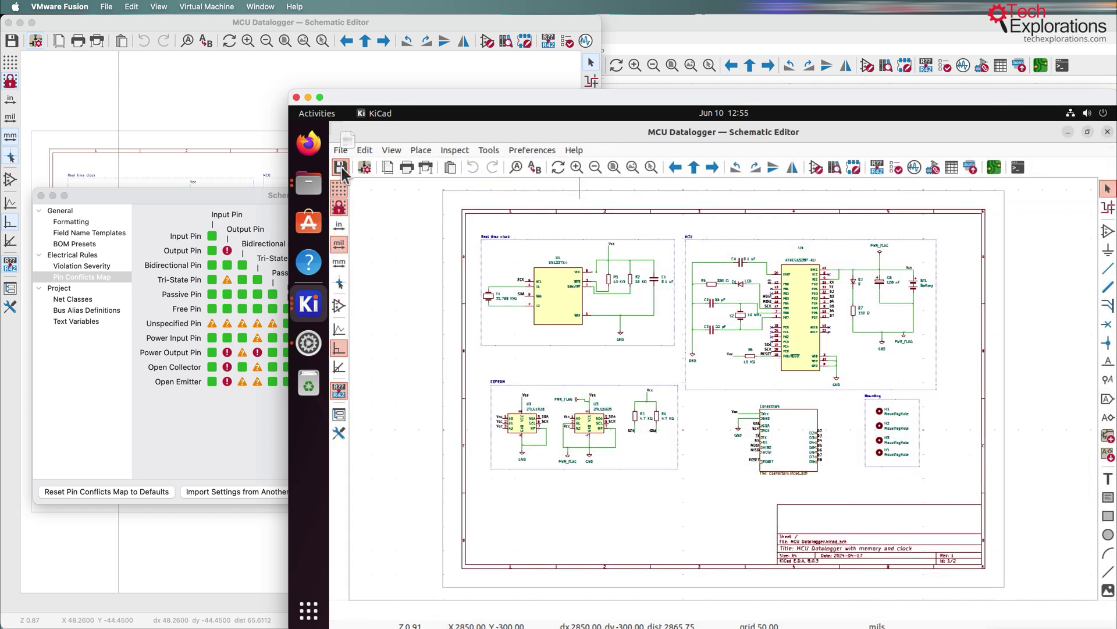
click(365, 168)
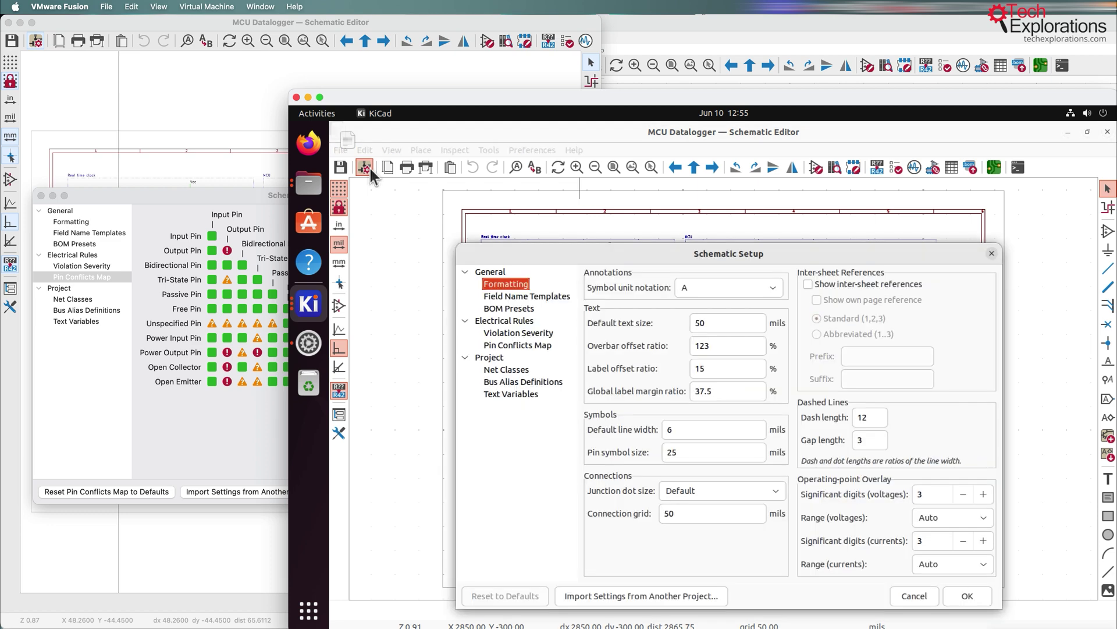
click(524, 344)
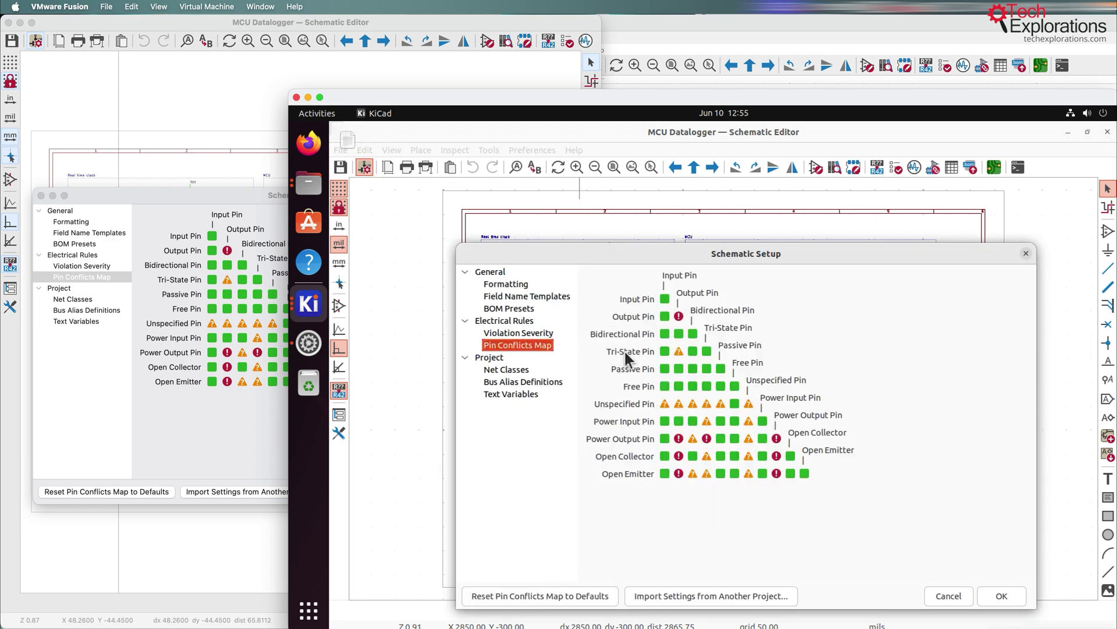
- Change the Unspecified/Input Pin level, compare beside macOS, and accept with OK
click(665, 404)
click(239, 202)
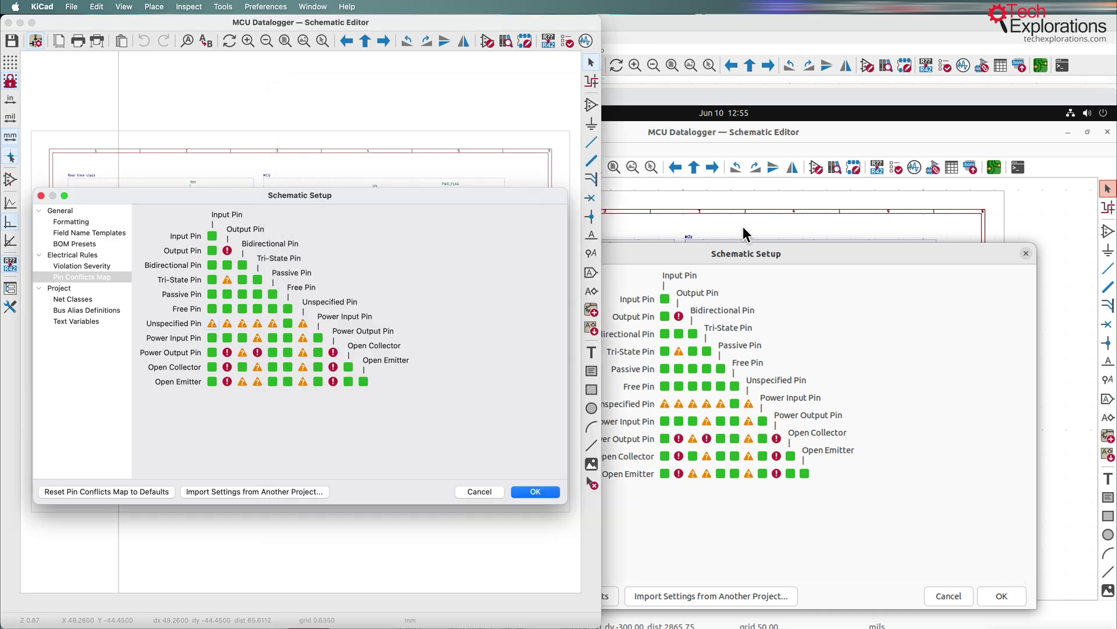
drag(799, 257, 835, 237)
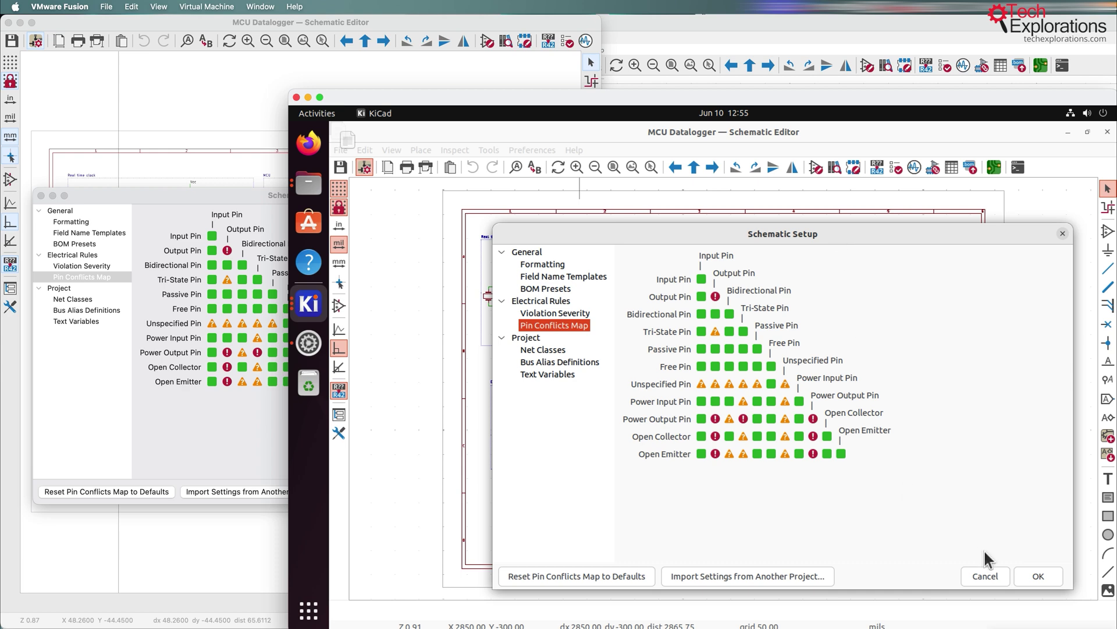
click(1039, 576)
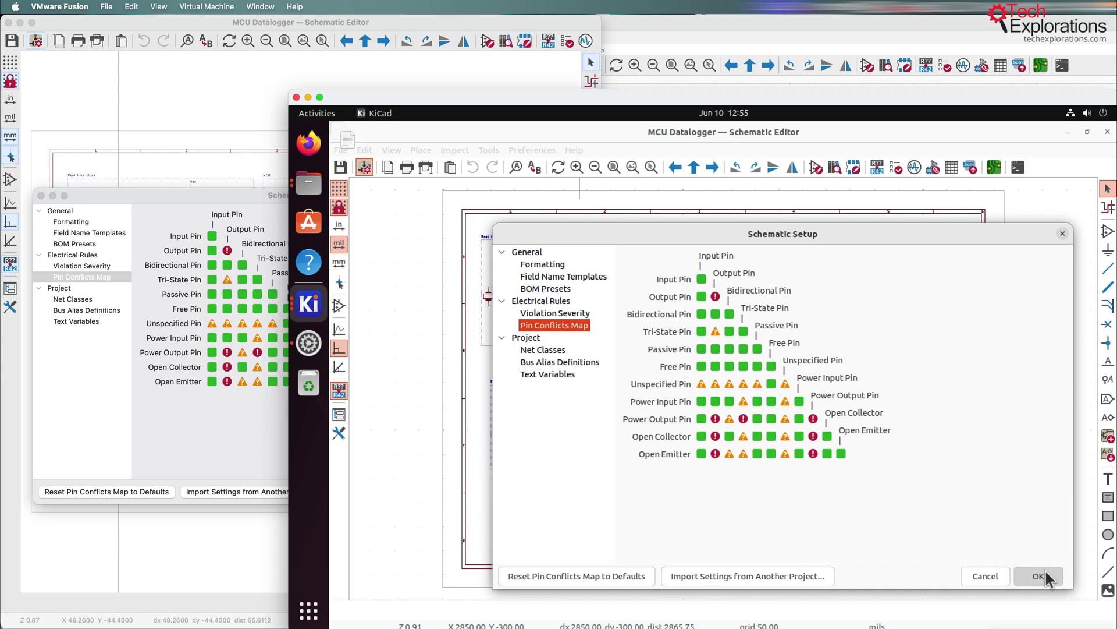